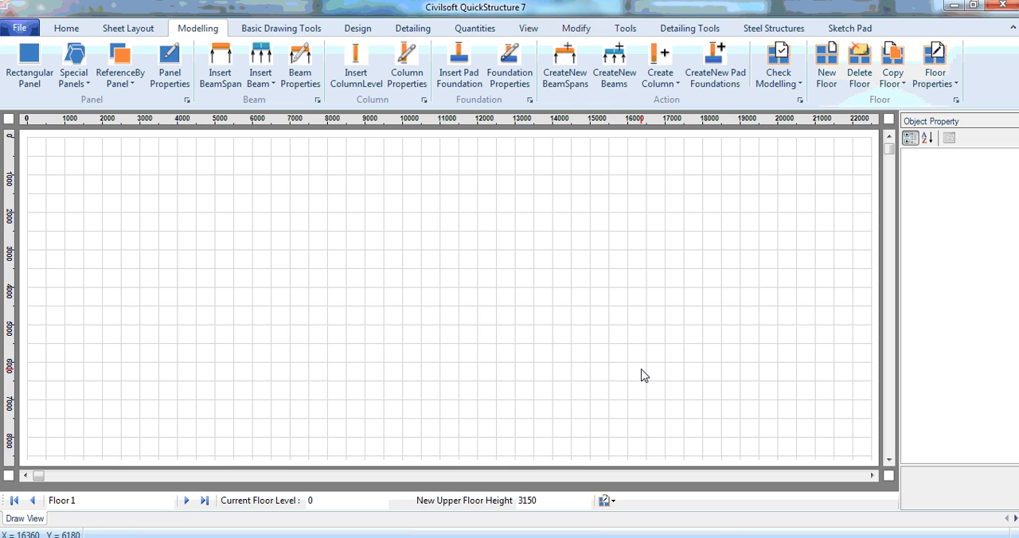
# Switch to AutoCAD with the Truss model 1.dwg drawing open.
pyautogui.click(733, 537)
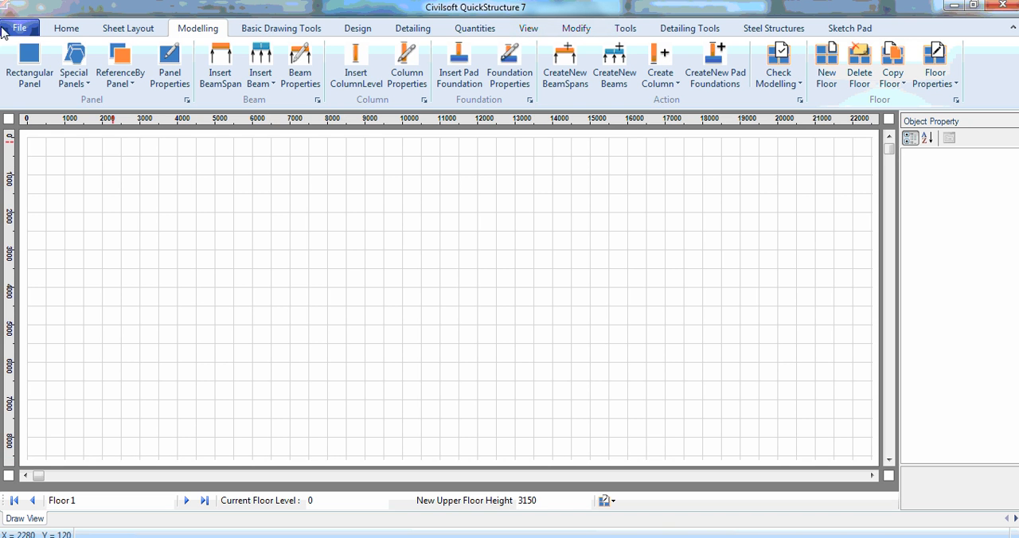
pyautogui.click(19, 28)
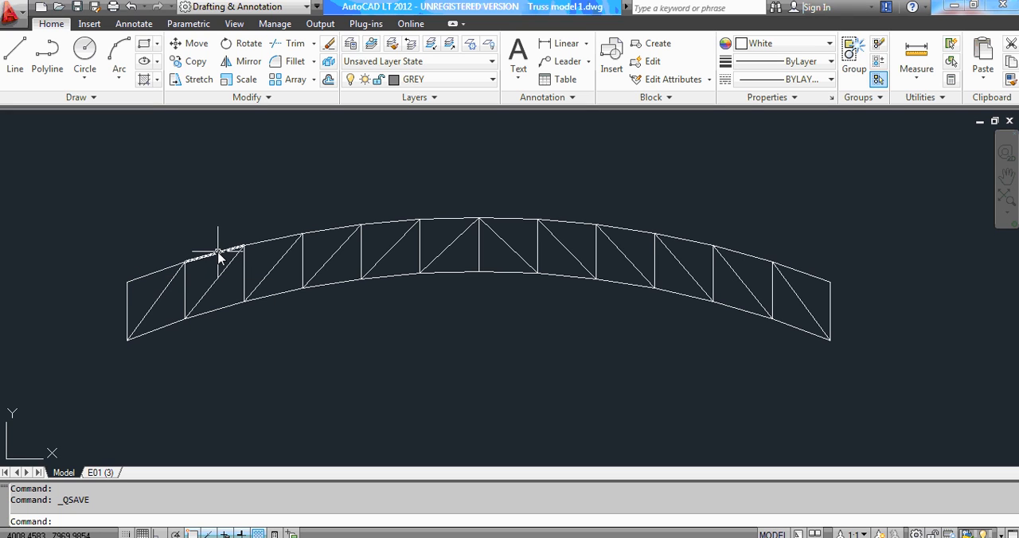
pyautogui.moveTo(218, 253)
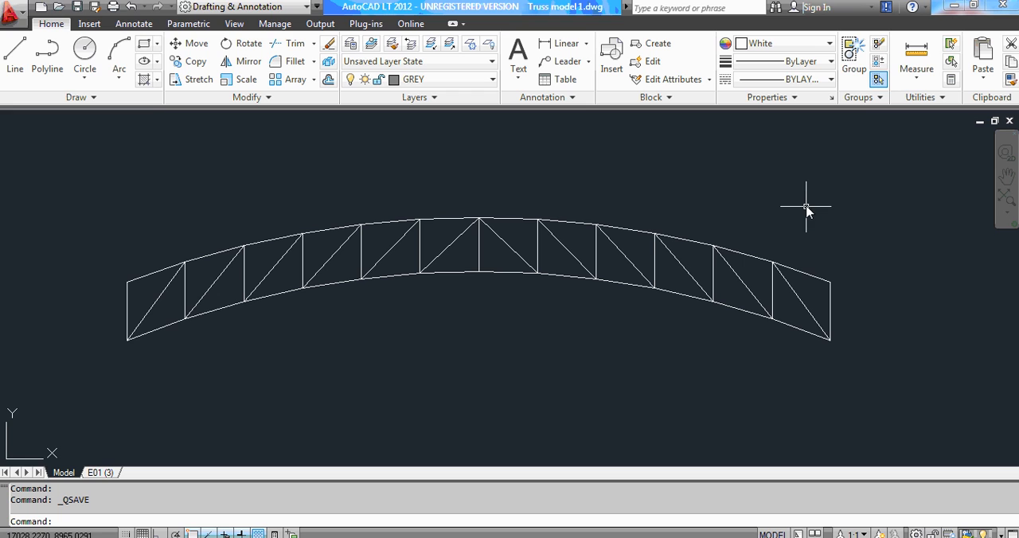
pyautogui.click(1007, 176)
pyautogui.rightClick(600, 191)
pyautogui.click(664, 295)
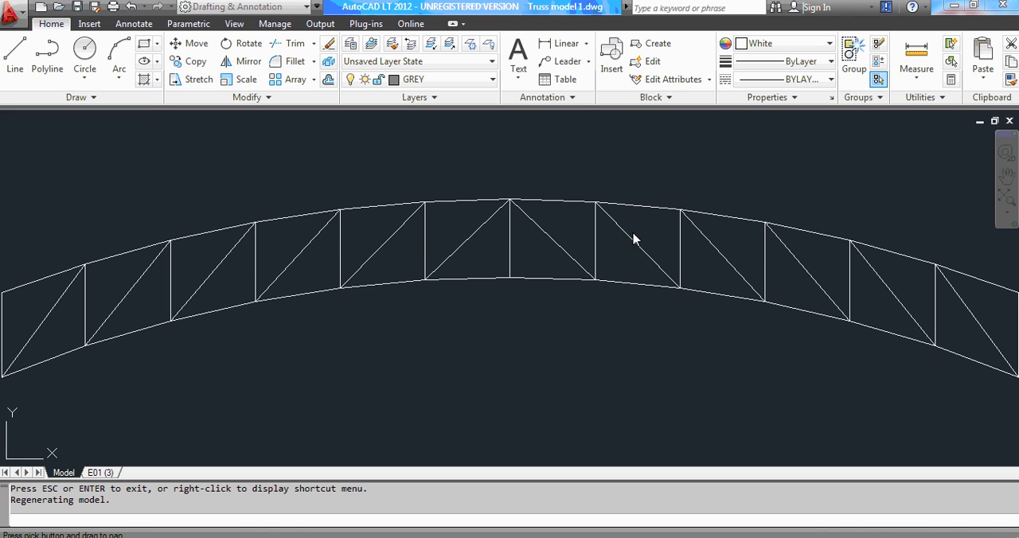
pyautogui.scroll(-1, 632, 237)
pyautogui.rightClick(613, 225)
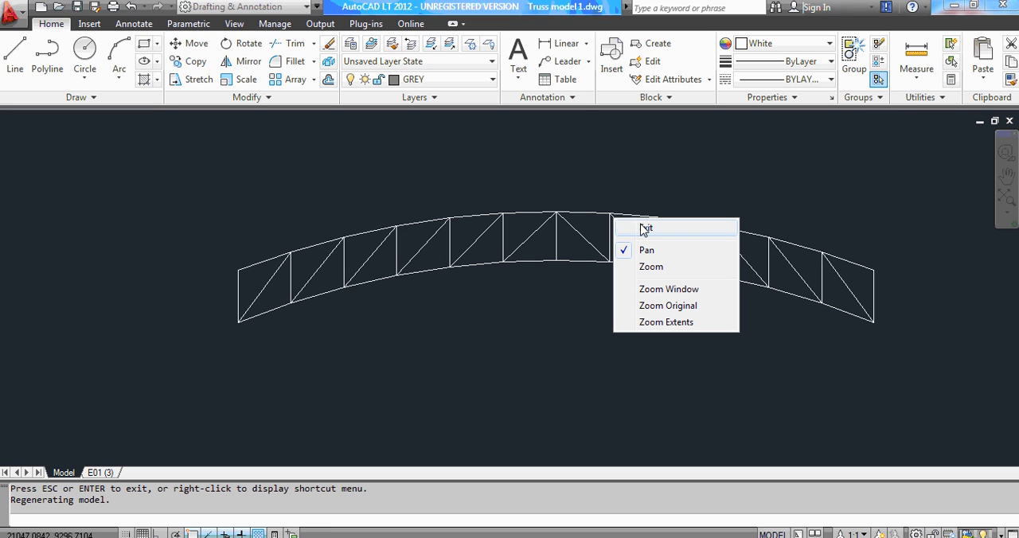
pyautogui.click(642, 226)
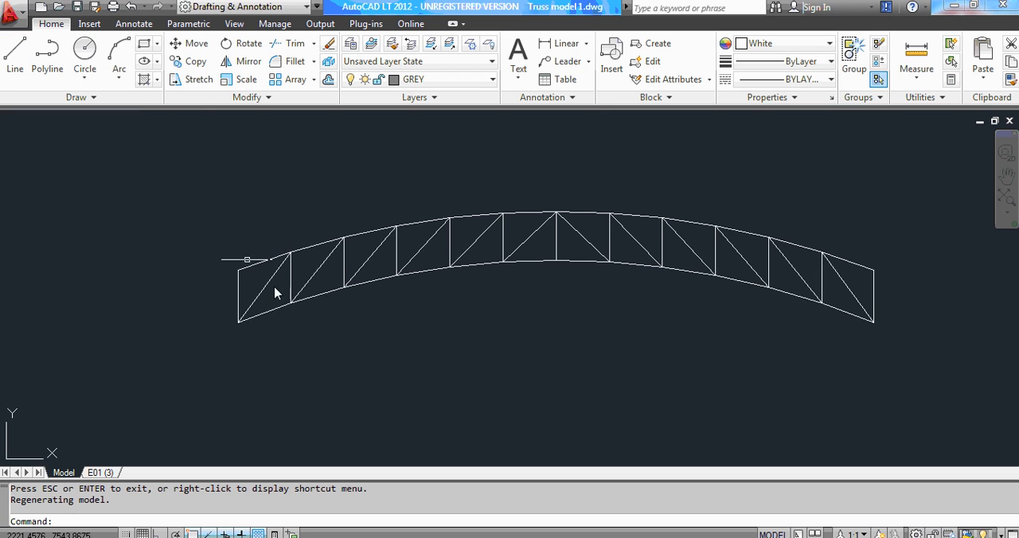
pyautogui.click(430, 240)
# Create a new layer in the layer manager and try to name it Truss Element Layer.
pyautogui.moveTo(276, 273)
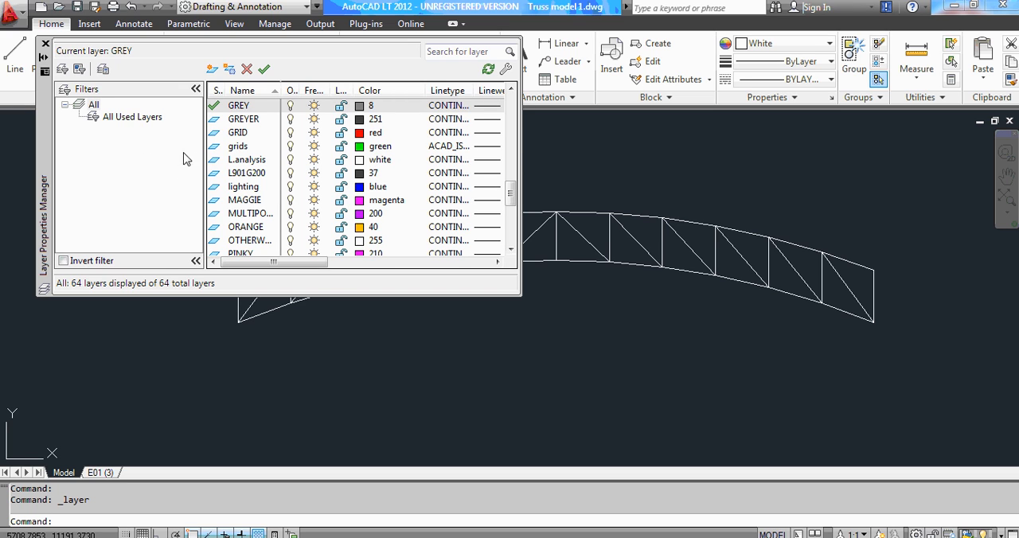
pyautogui.click(257, 199)
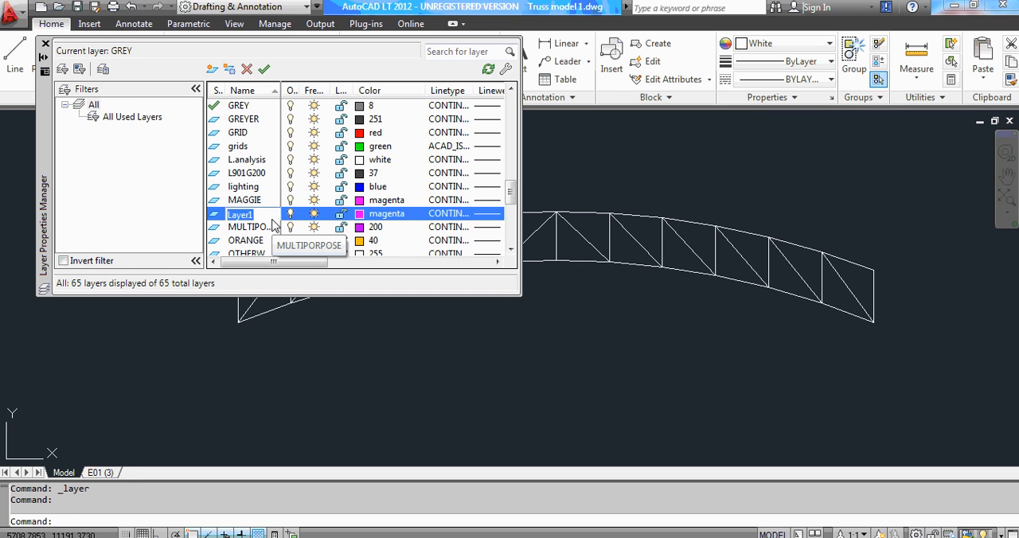
pyautogui.write('Tr')
pyautogui.write('uss Element La')
pyautogui.write('yer')
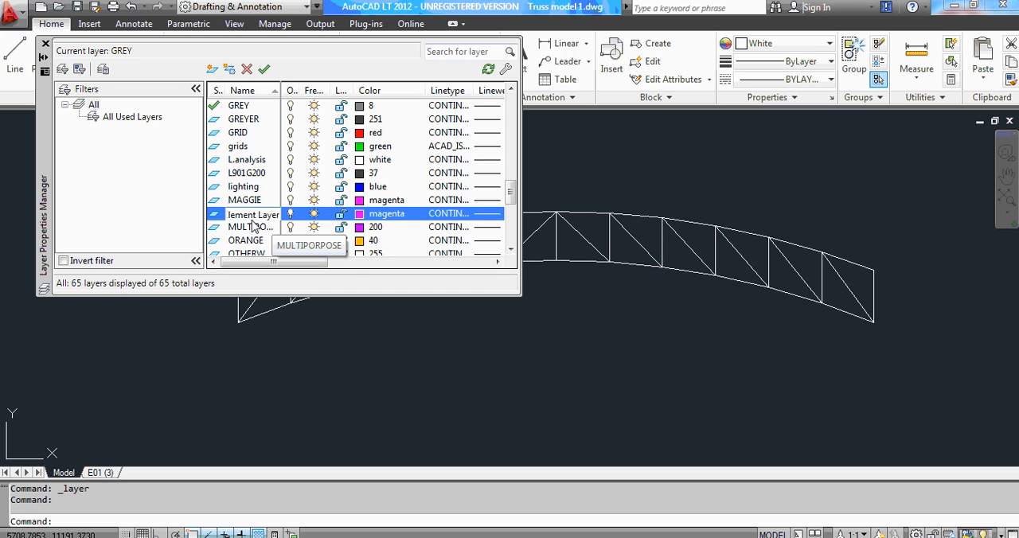
pyautogui.press('Return')
pyautogui.click(609, 289)
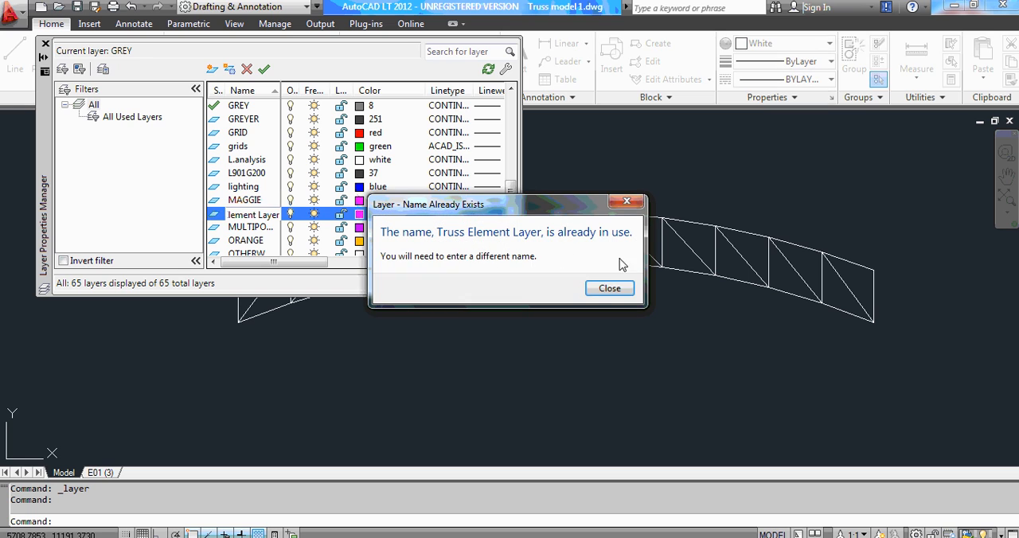
pyautogui.click(609, 289)
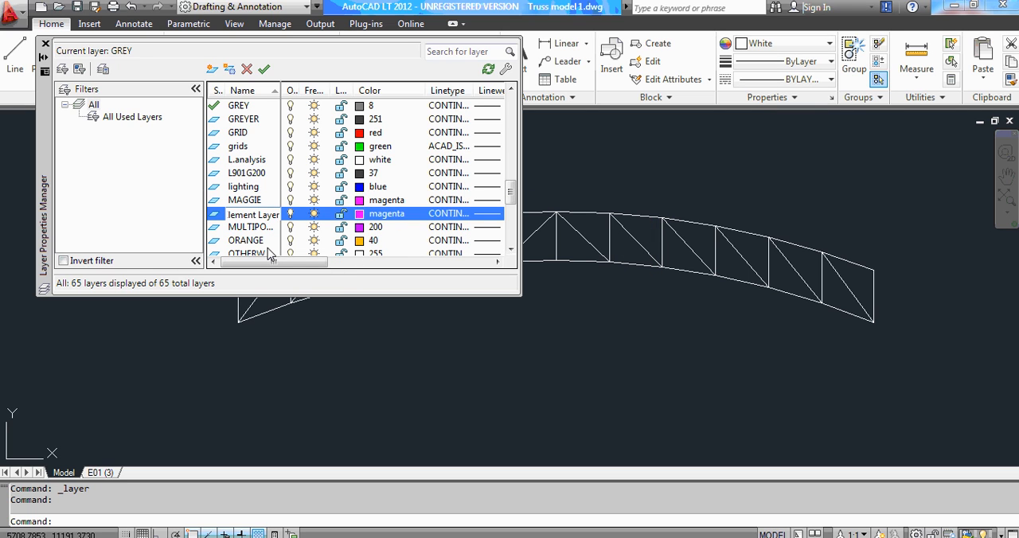
# Name the new magenta layer TrussElementLayer, without spaces.
pyautogui.press('BackSpace')
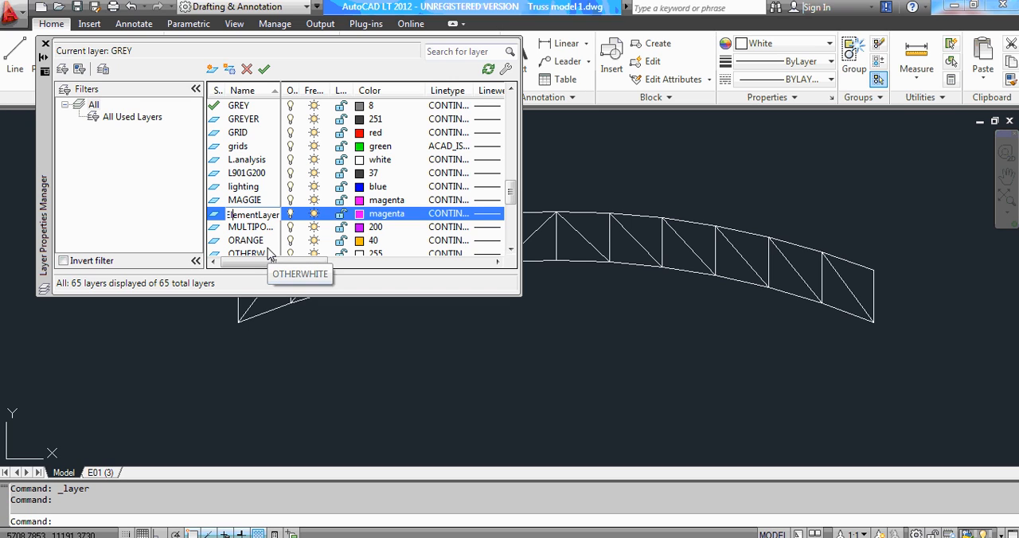
pyautogui.write('Truss')
pyautogui.press('BackSpace')
pyautogui.press('Return')
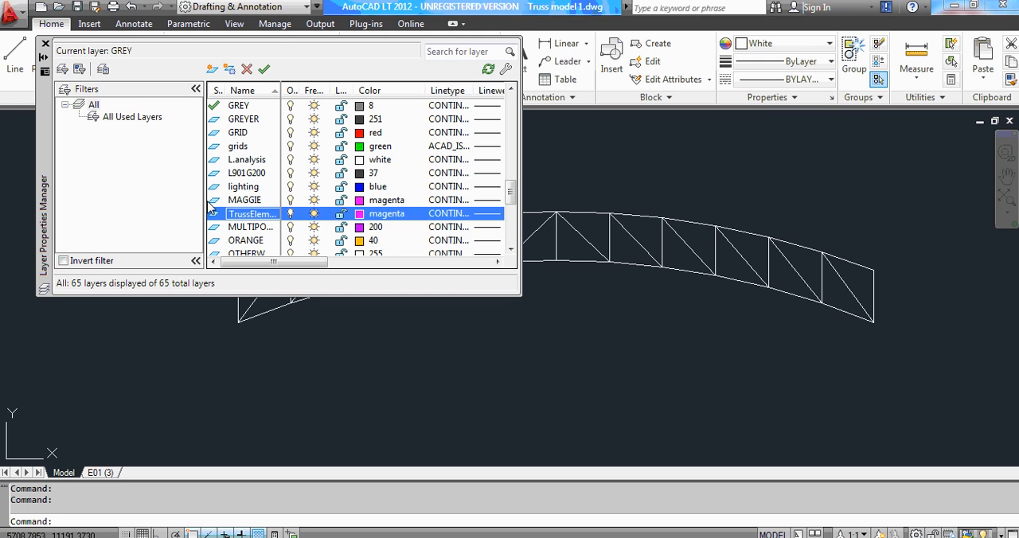
# Make TrussElementLayer the current layer and set the object colour to ByLayer.
pyautogui.click(263, 68)
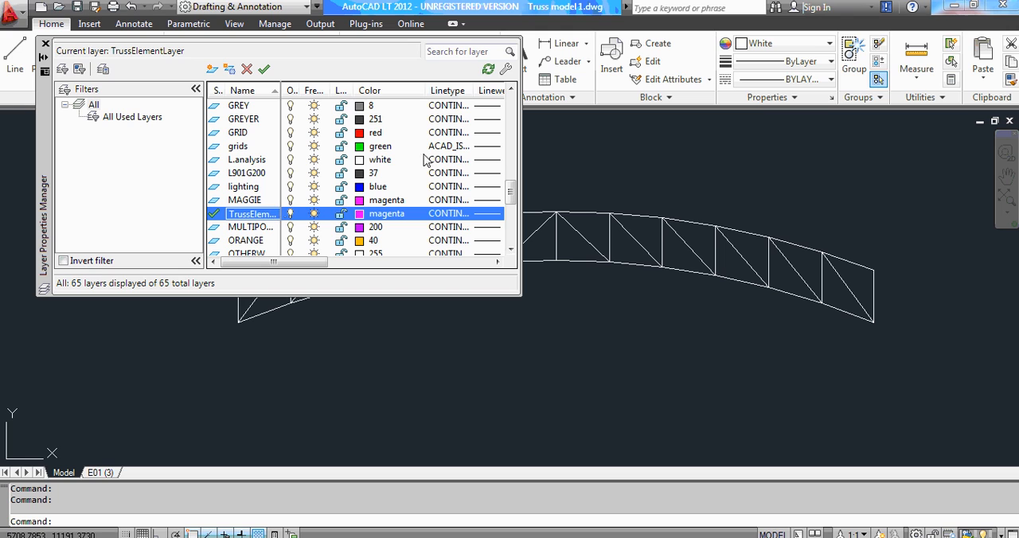
pyautogui.click(46, 43)
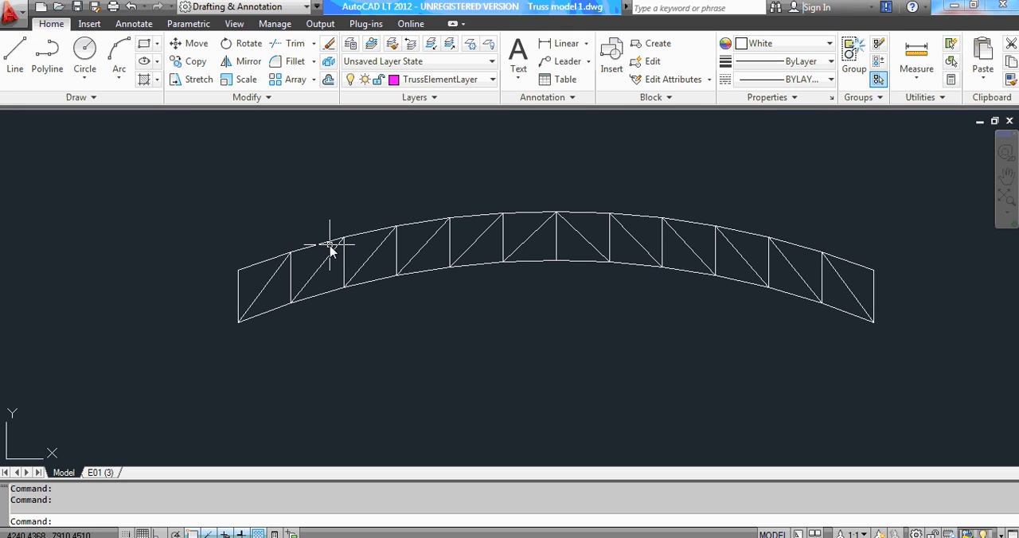
pyautogui.click(825, 46)
pyautogui.click(779, 63)
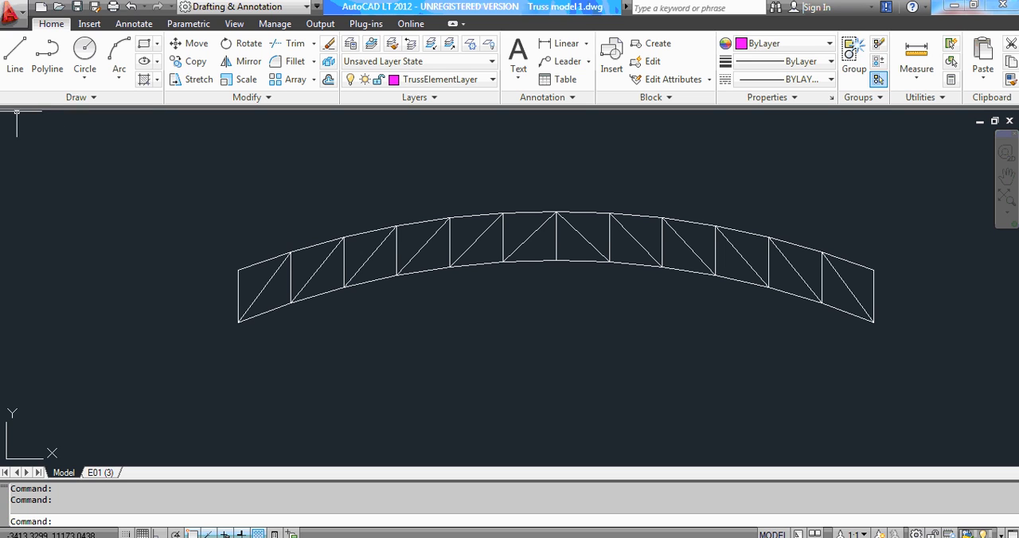
# Trace the truss's left end vertical with a line from its upper endpoint to its lower endpoint.
pyautogui.click(14, 66)
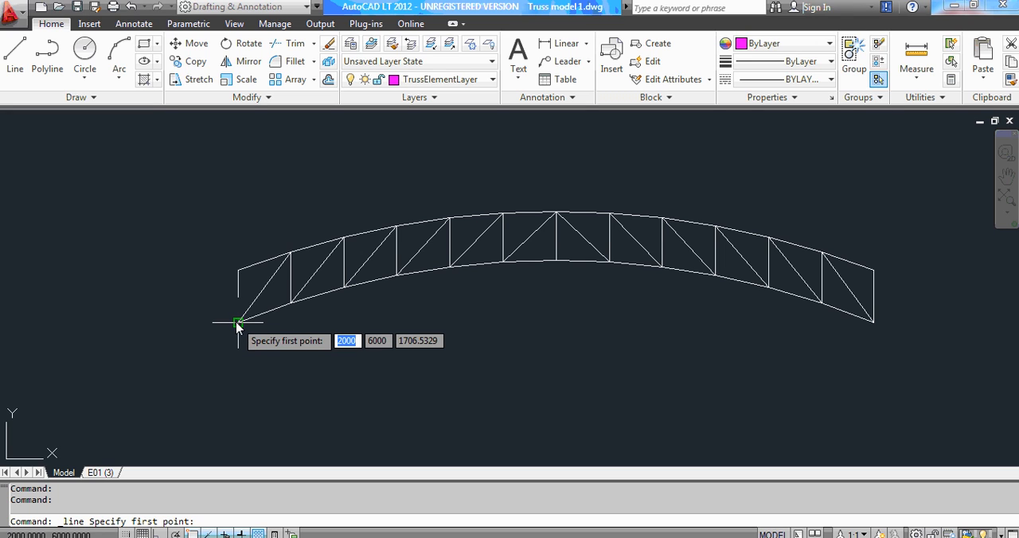
pyautogui.scroll(2, 237, 328)
pyautogui.scroll(8, 237, 328)
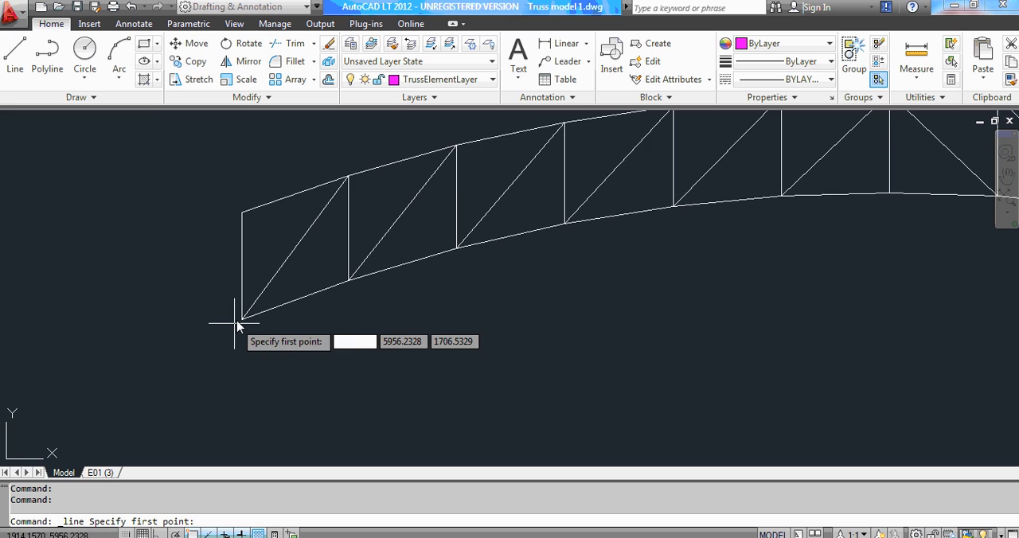
pyautogui.scroll(6, 249, 325)
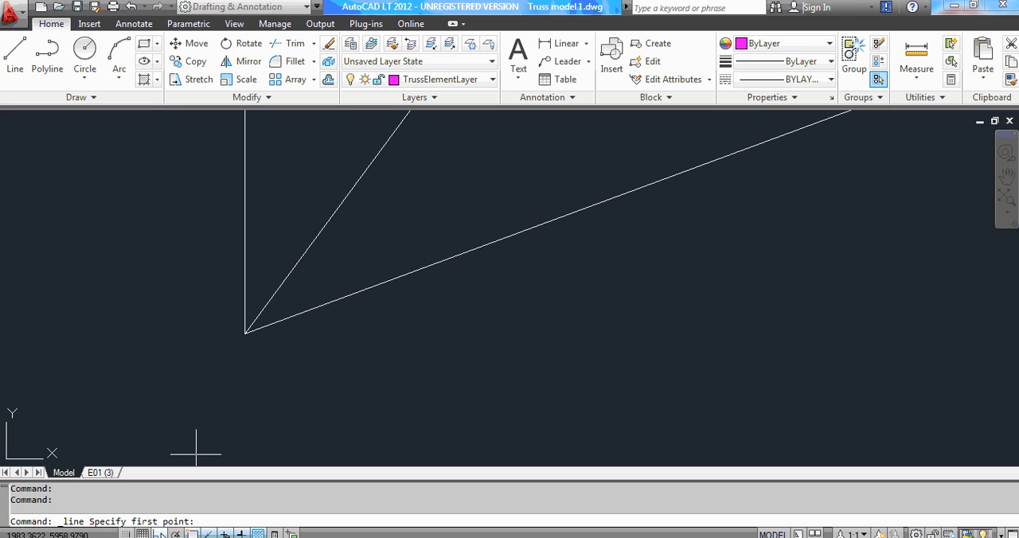
pyautogui.press('F8')
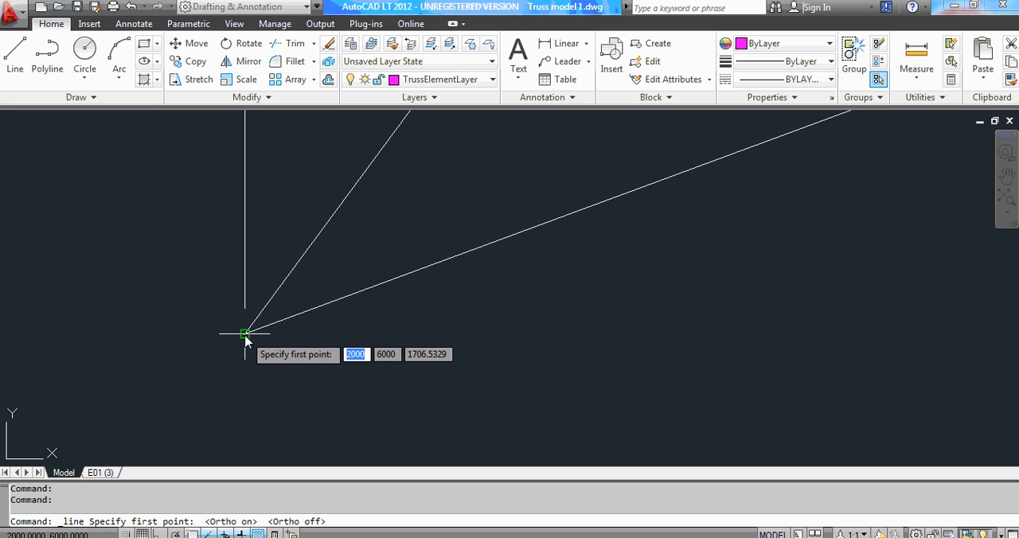
pyautogui.scroll(-4, 245, 341)
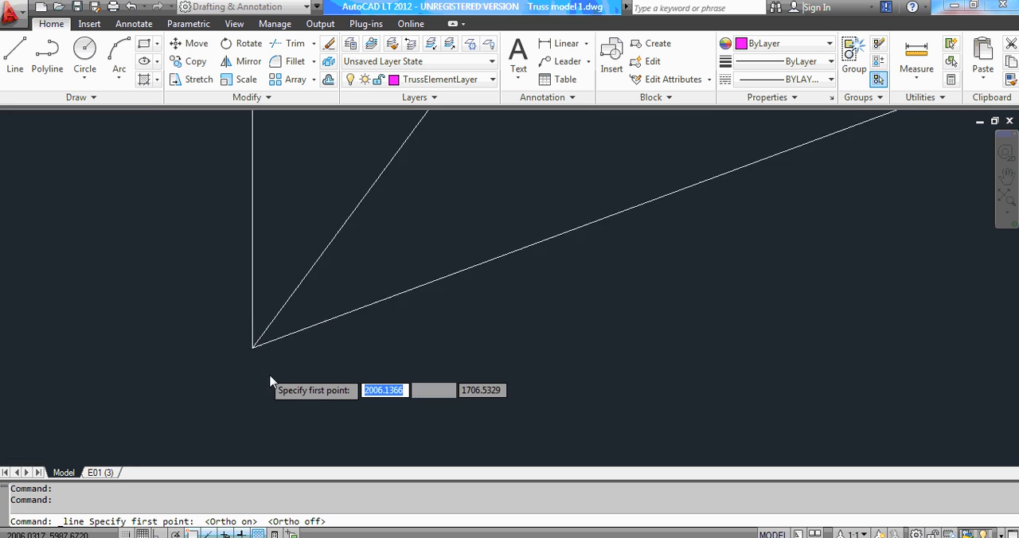
pyautogui.scroll(6, 274, 231)
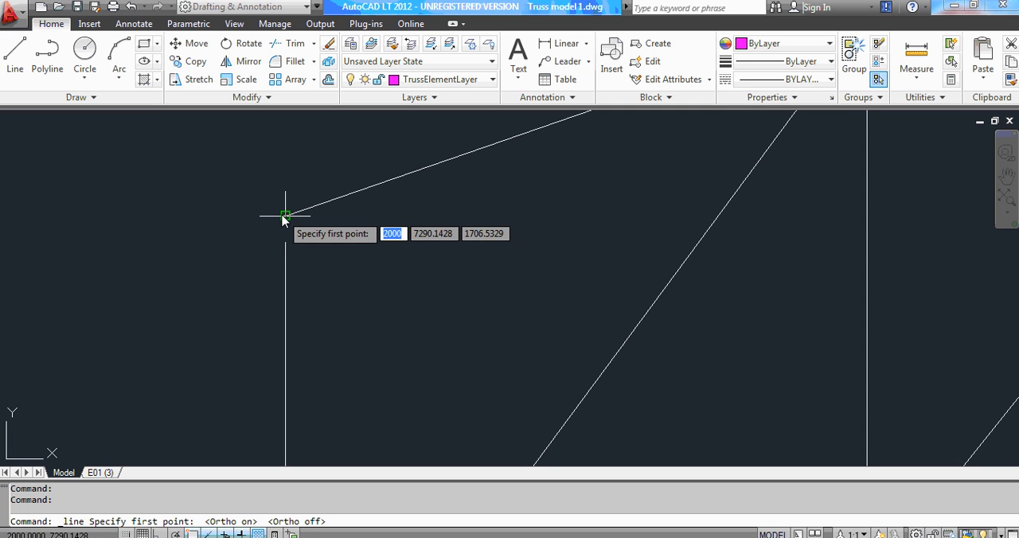
pyautogui.click(285, 216)
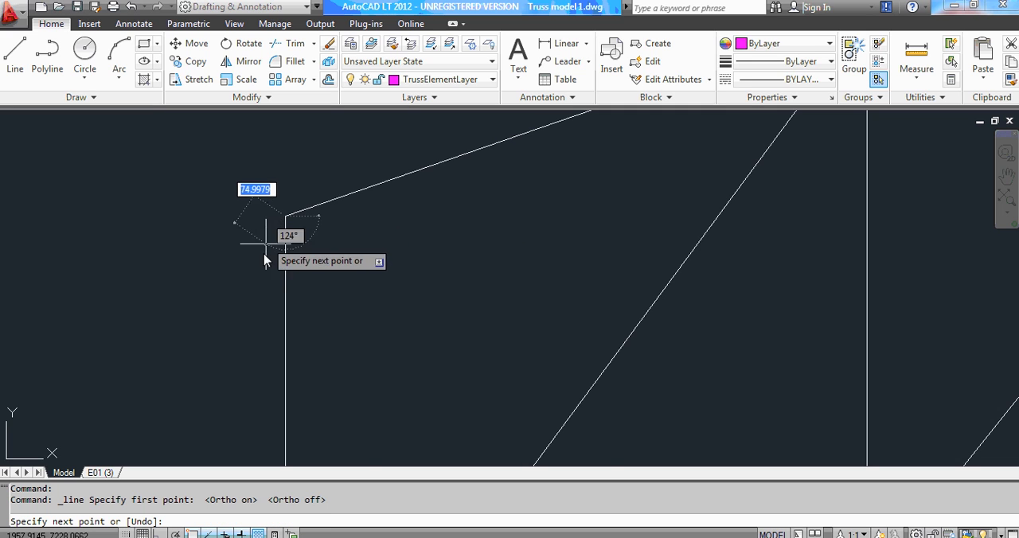
pyautogui.scroll(-4, 275, 223)
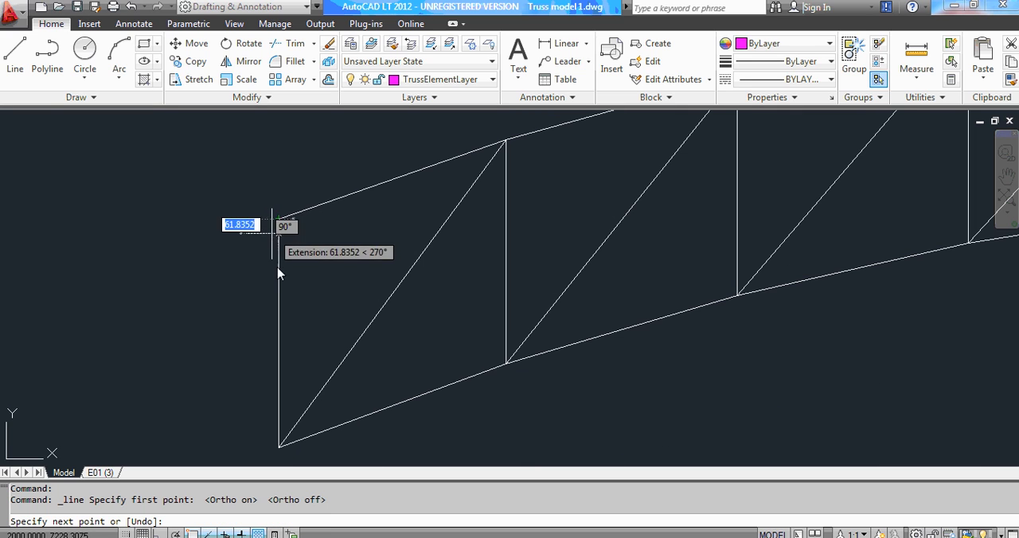
pyautogui.scroll(-2, 313, 276)
pyautogui.scroll(-5, 306, 350)
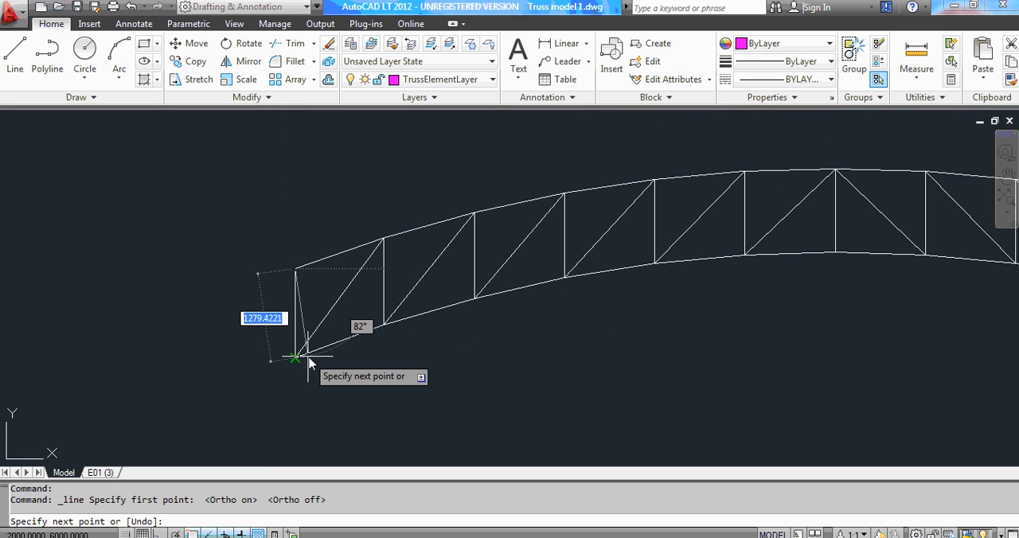
pyautogui.scroll(8, 291, 362)
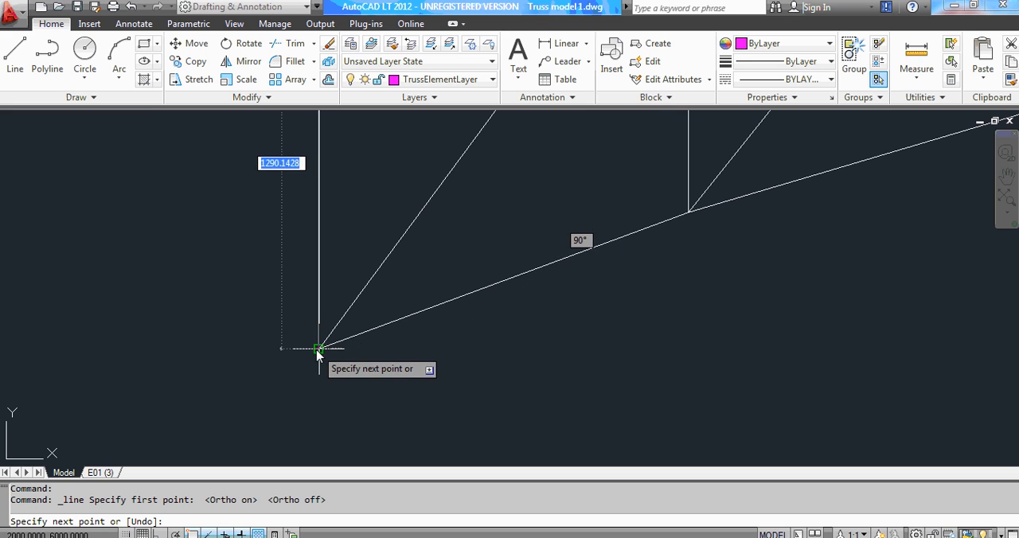
pyautogui.click(318, 350)
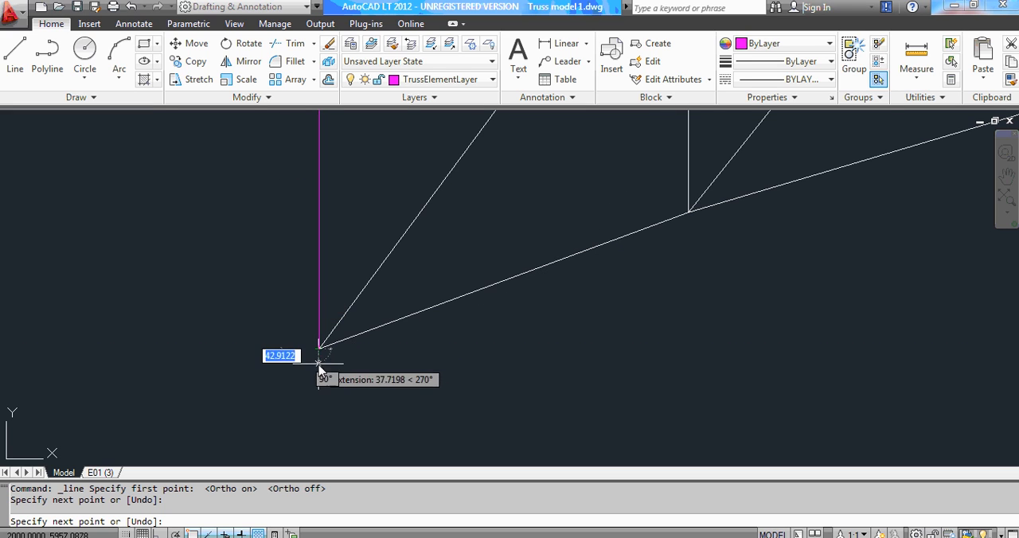
# Continue the line along the first diagonal, from the lower end joint to the second top-chord joint.
pyautogui.scroll(-3, 306, 383)
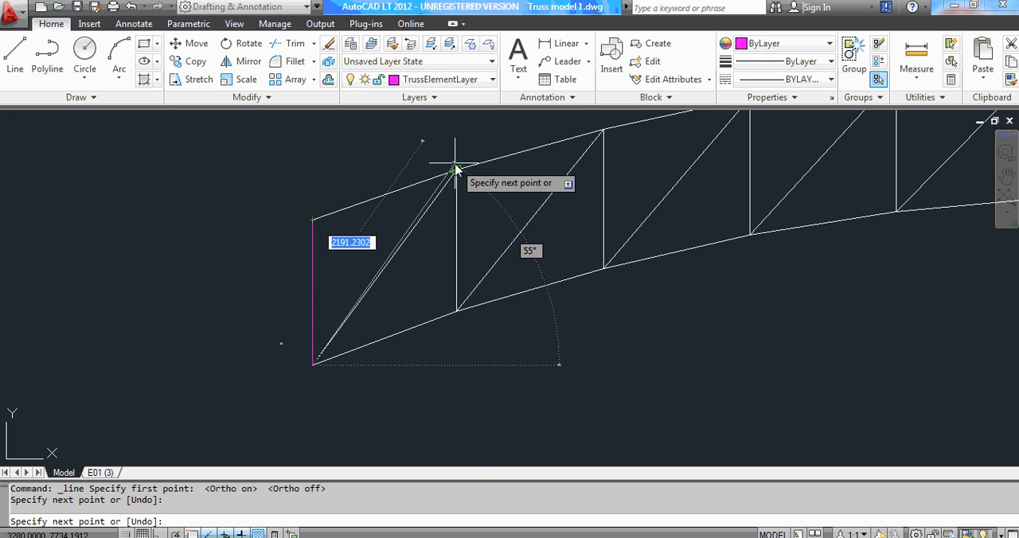
pyautogui.scroll(3, 456, 169)
pyautogui.scroll(2, 455, 169)
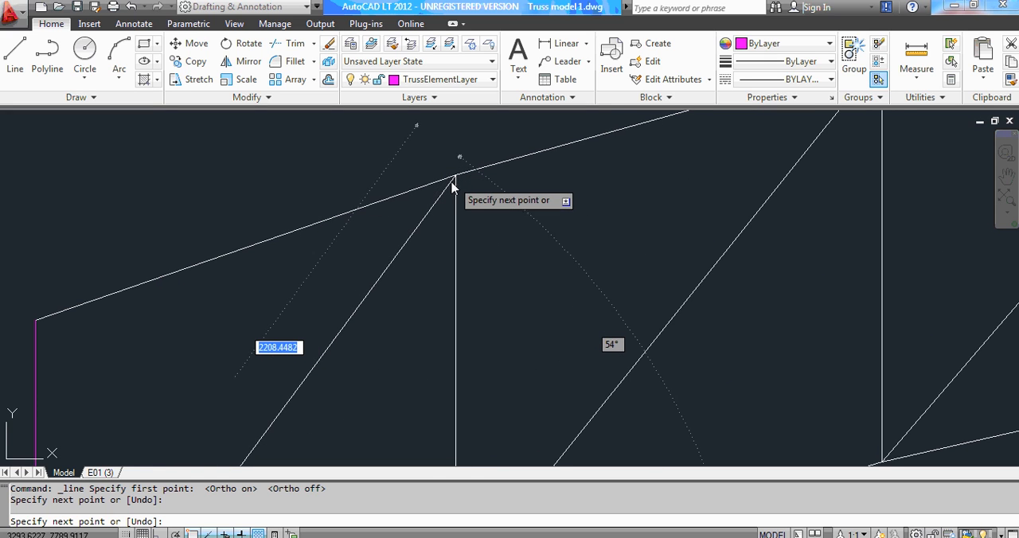
pyautogui.scroll(1, 445, 187)
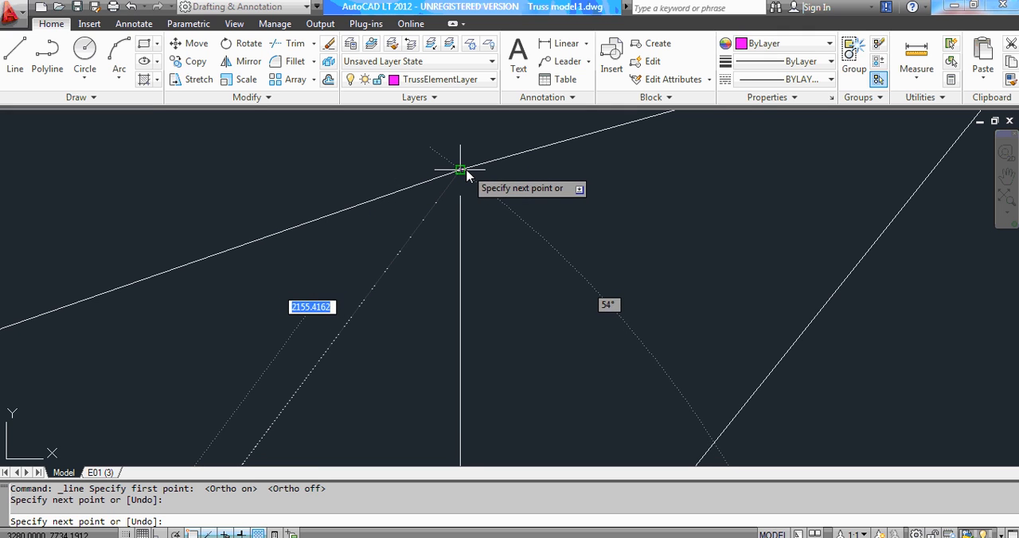
pyautogui.click(461, 172)
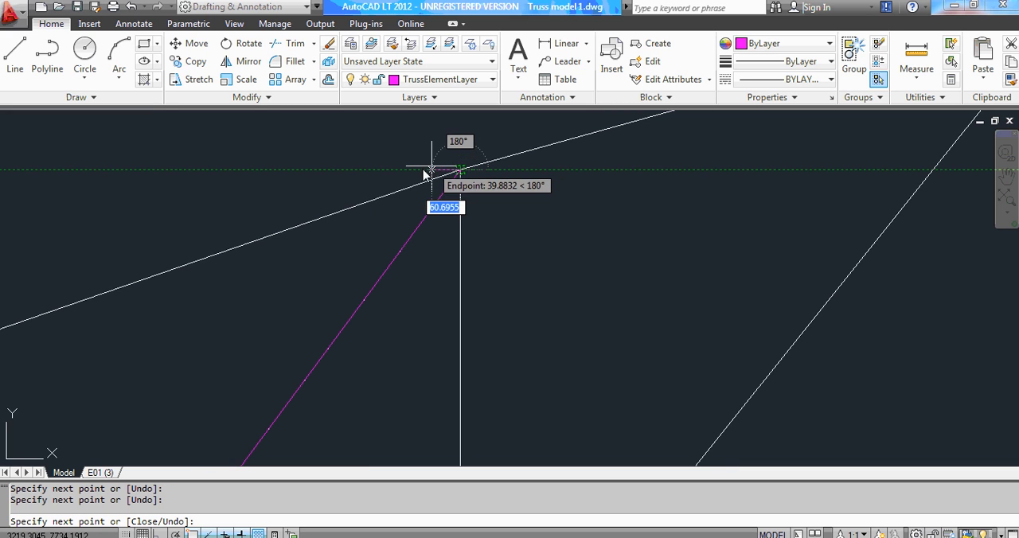
# Continue the line along the first top-chord segment, back to the upper end of the left vertical, and end the line.
pyautogui.scroll(1, 460, 155)
pyautogui.scroll(-1, 485, 162)
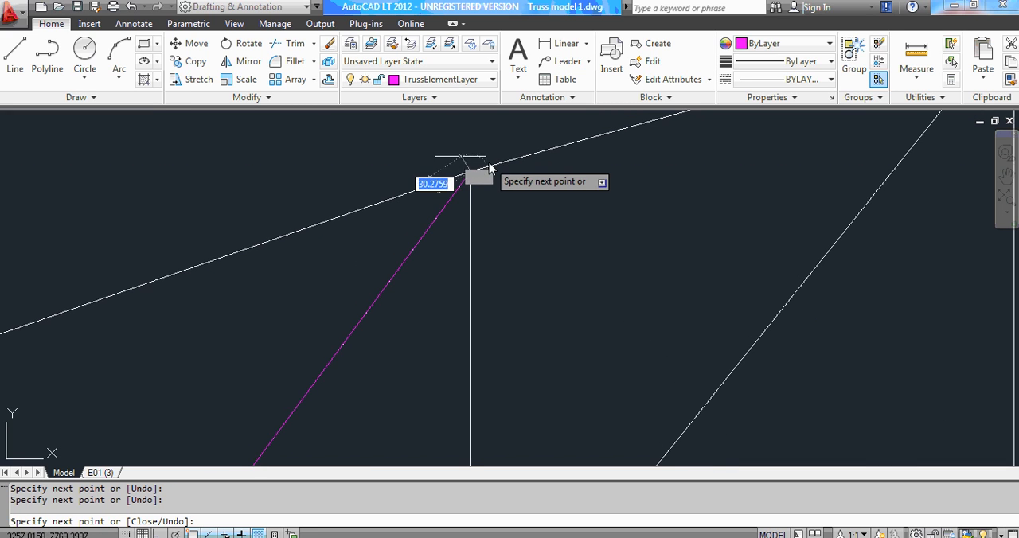
pyautogui.scroll(3, 483, 163)
pyautogui.scroll(1, 473, 169)
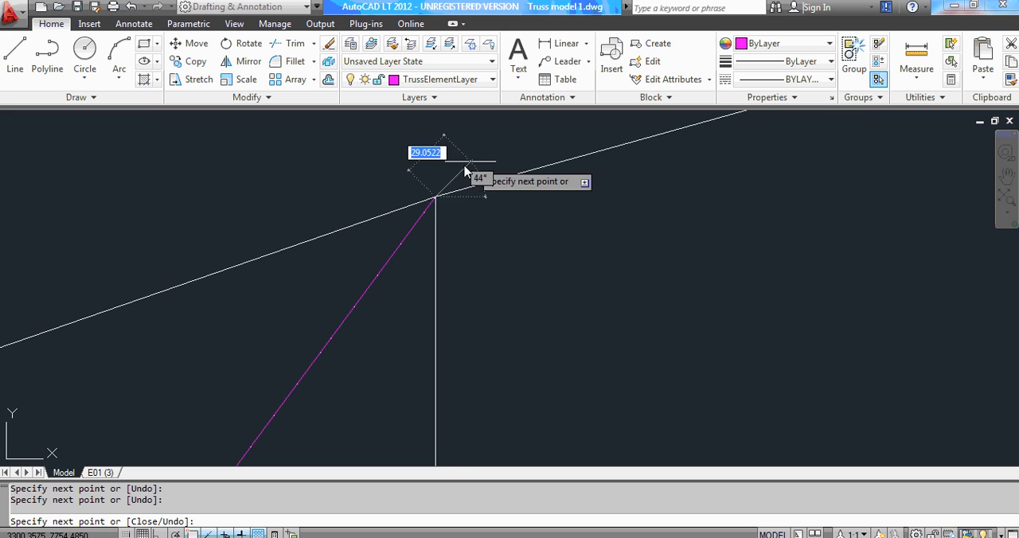
pyautogui.scroll(3, 418, 203)
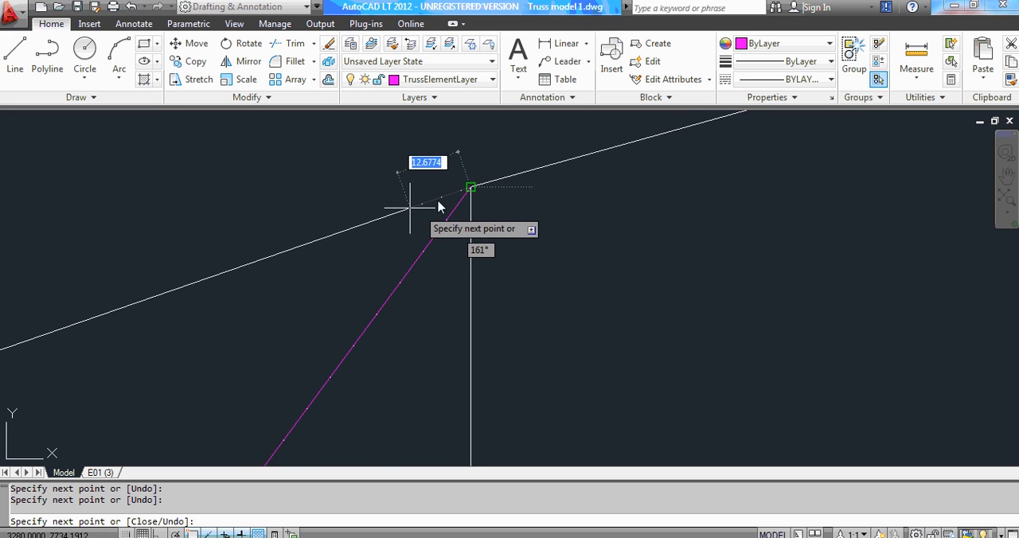
pyautogui.scroll(1, 460, 189)
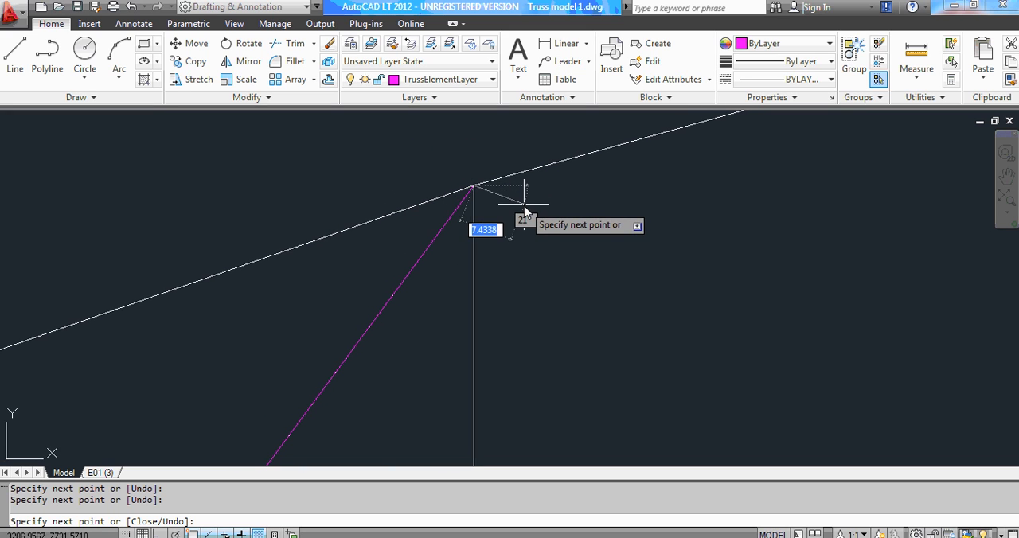
pyautogui.scroll(-4, 550, 187)
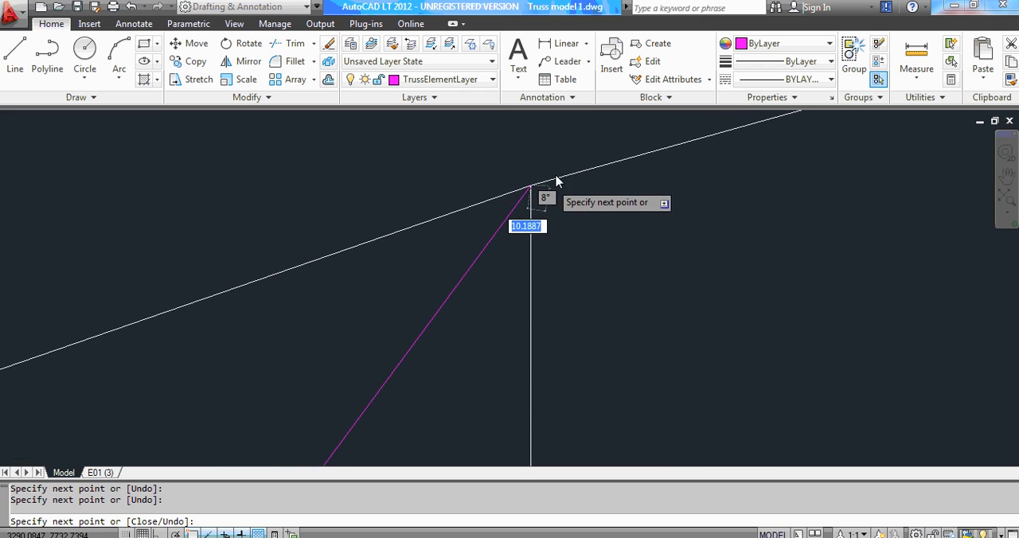
pyautogui.scroll(-5, 557, 177)
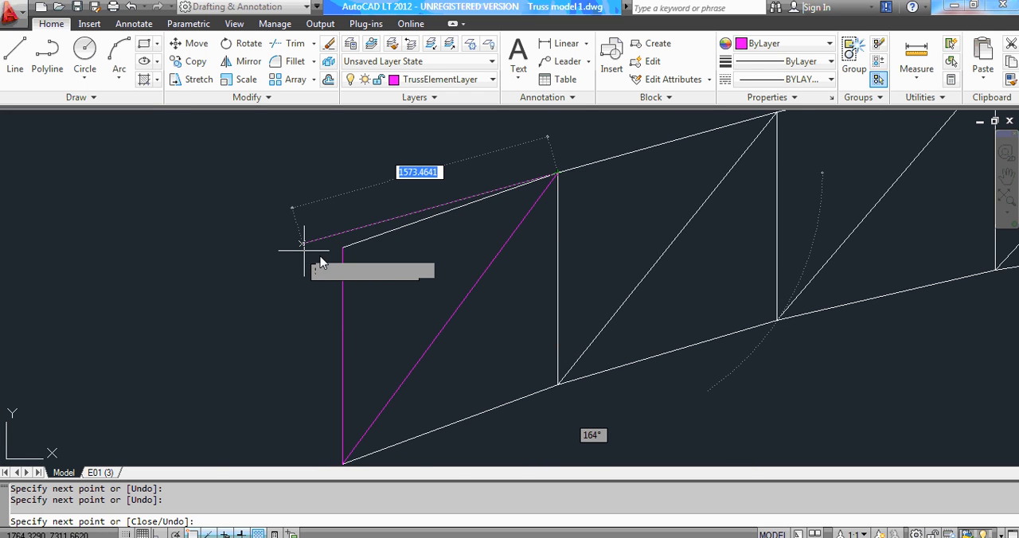
pyautogui.scroll(2, 326, 265)
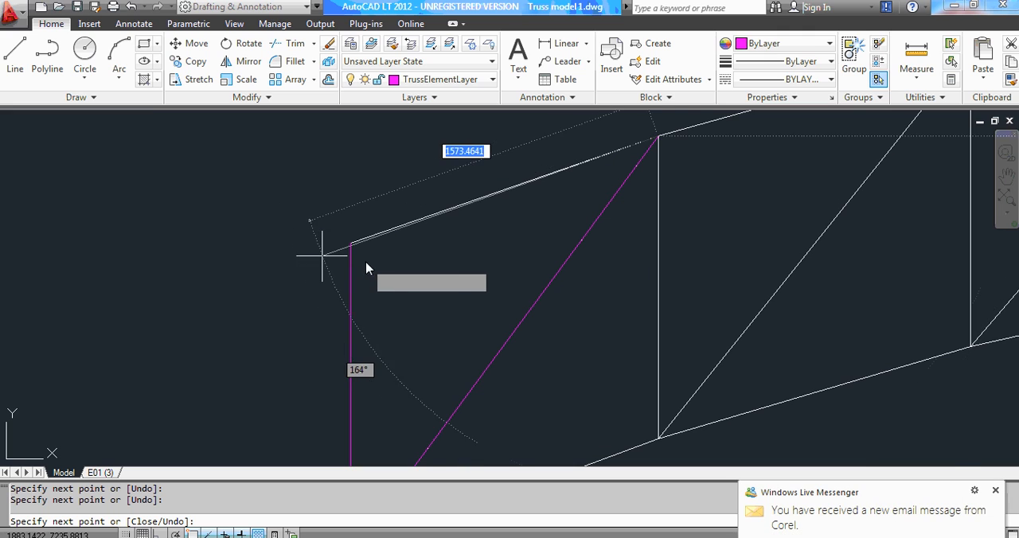
pyautogui.scroll(2, 371, 264)
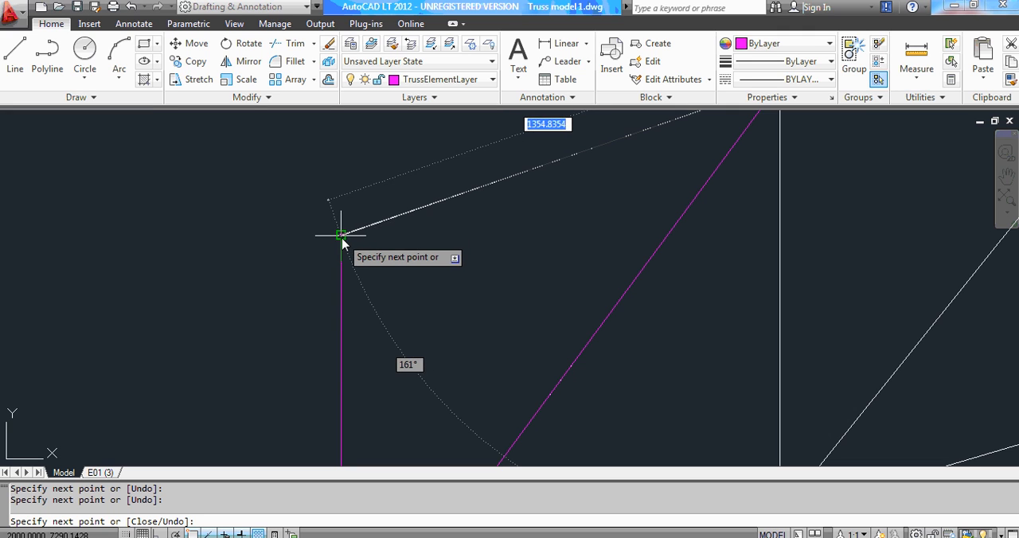
pyautogui.click(340, 235)
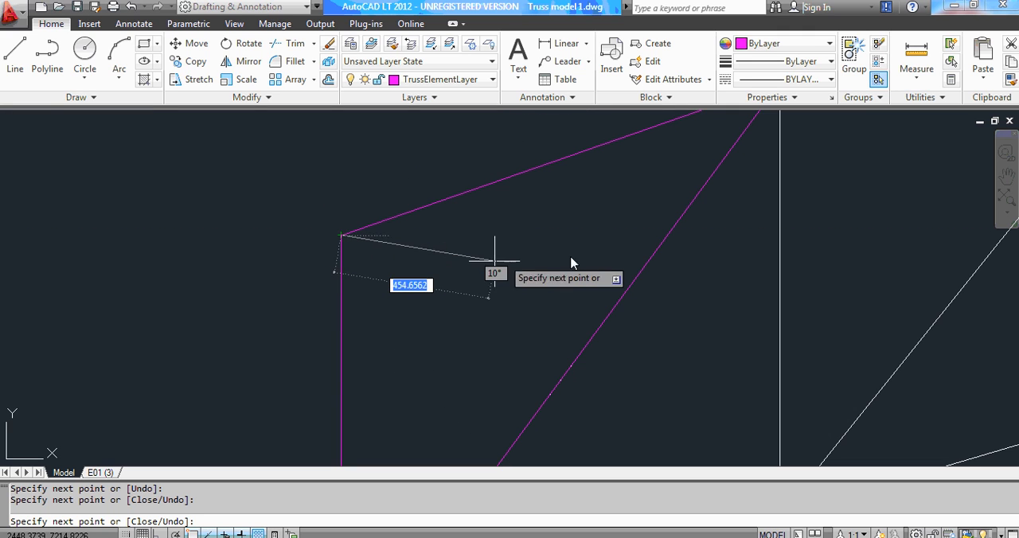
pyautogui.scroll(-2, 566, 225)
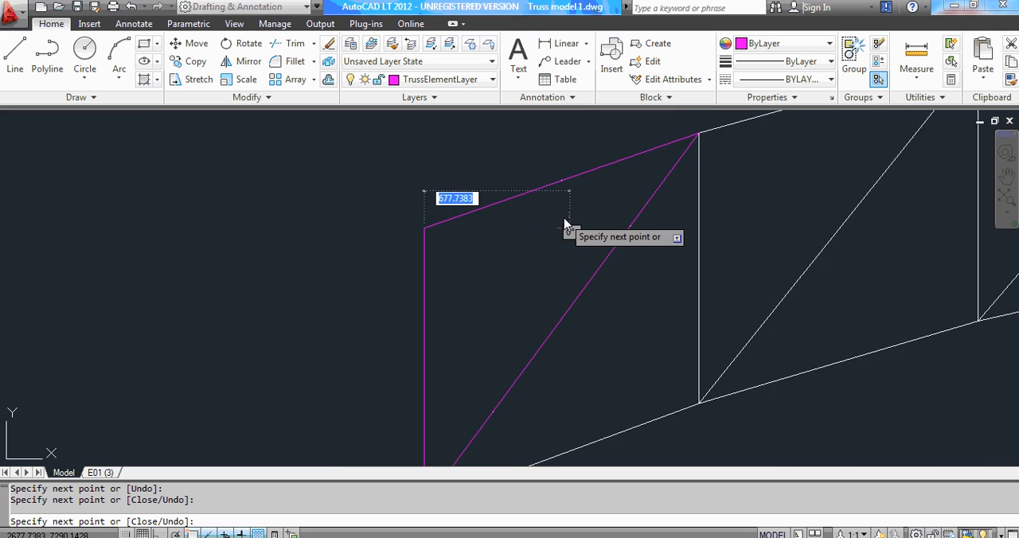
pyautogui.scroll(-1, 581, 283)
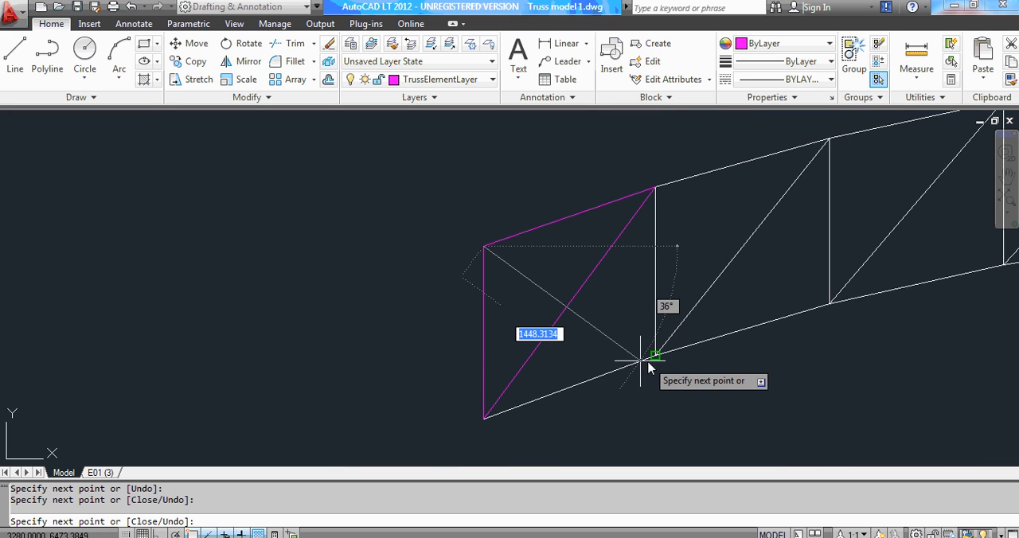
pyautogui.scroll(2, 649, 366)
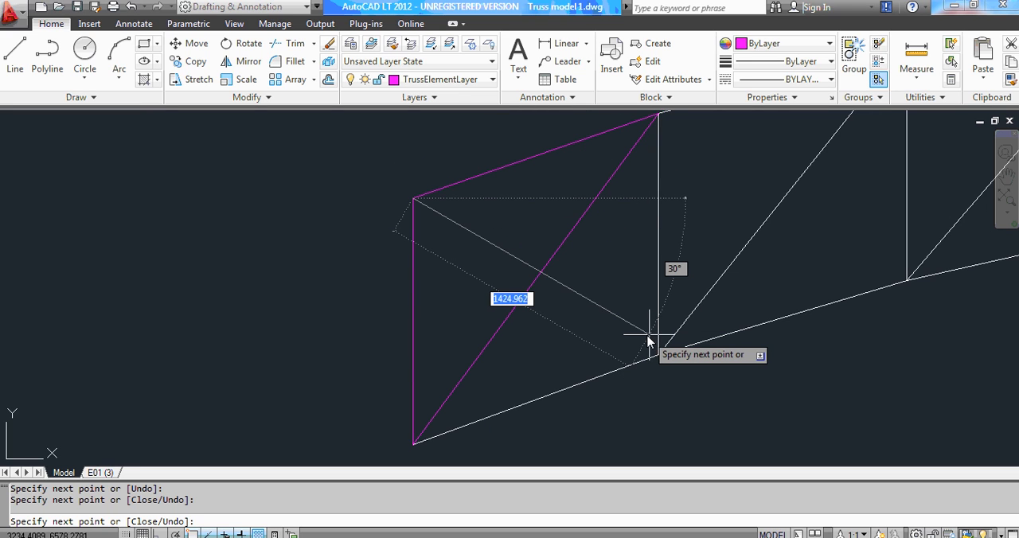
pyautogui.press('Escape')
pyautogui.press('Escape')
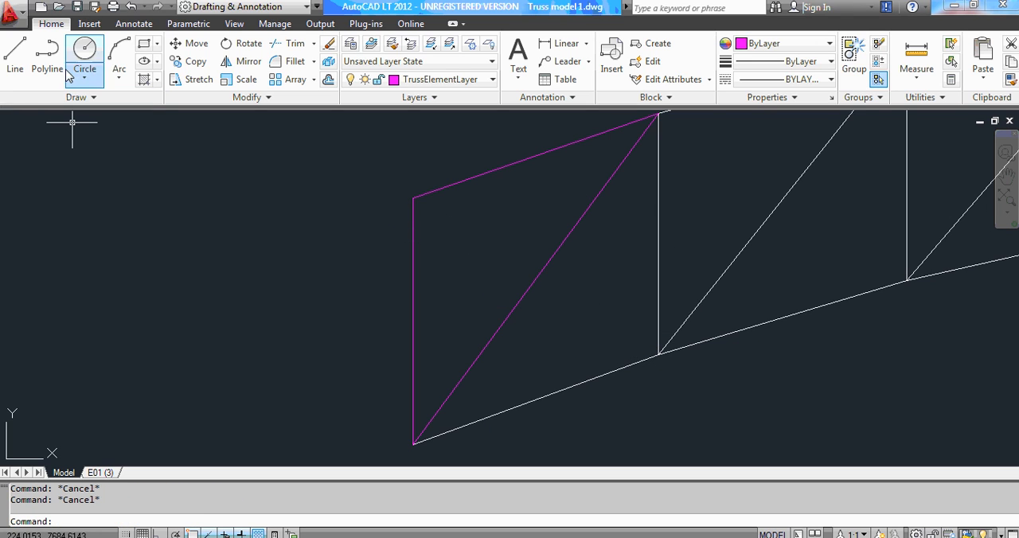
# Trace the first bottom-chord segment with a new line from the lower left end joint to the second bottom-chord joint.
pyautogui.click(17, 61)
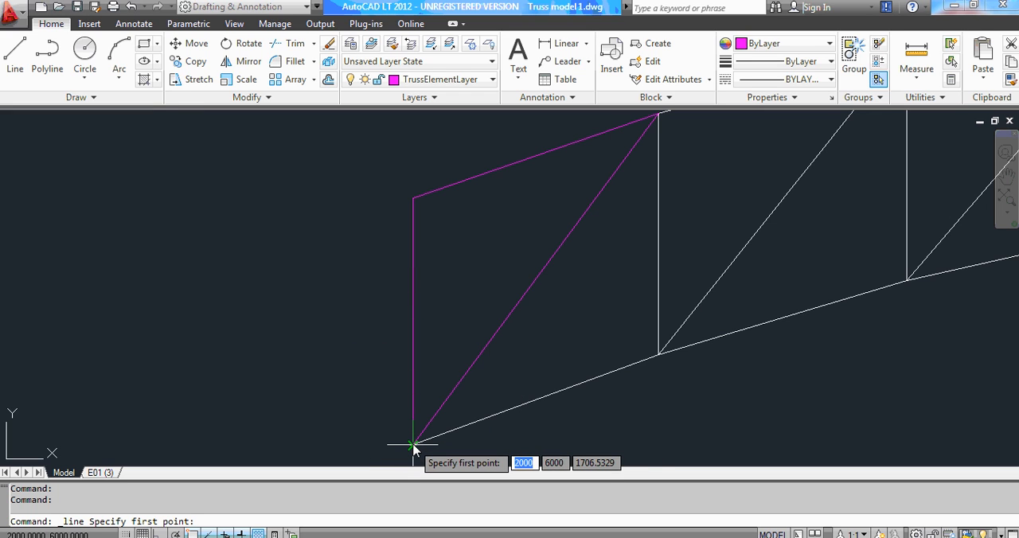
pyautogui.scroll(2, 416, 450)
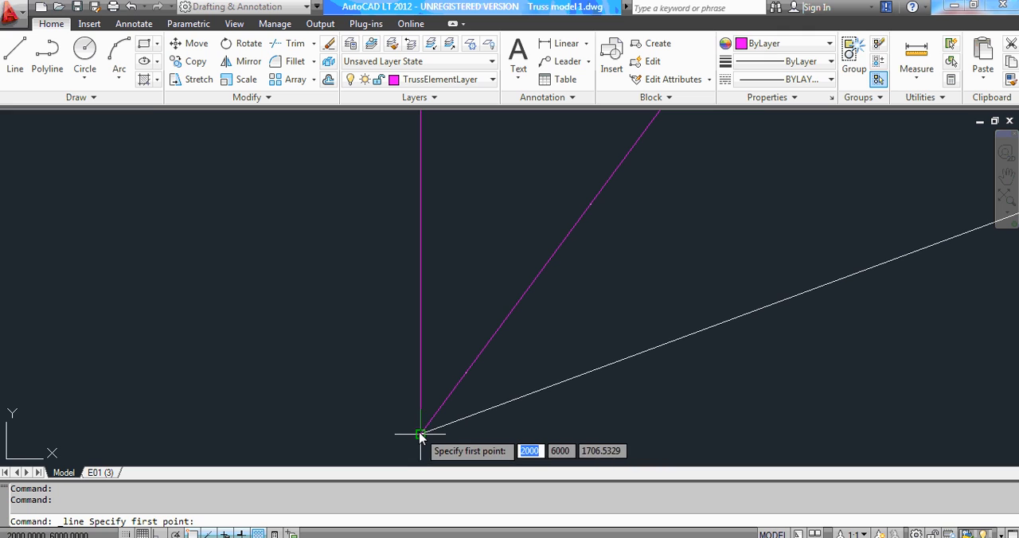
pyautogui.click(421, 435)
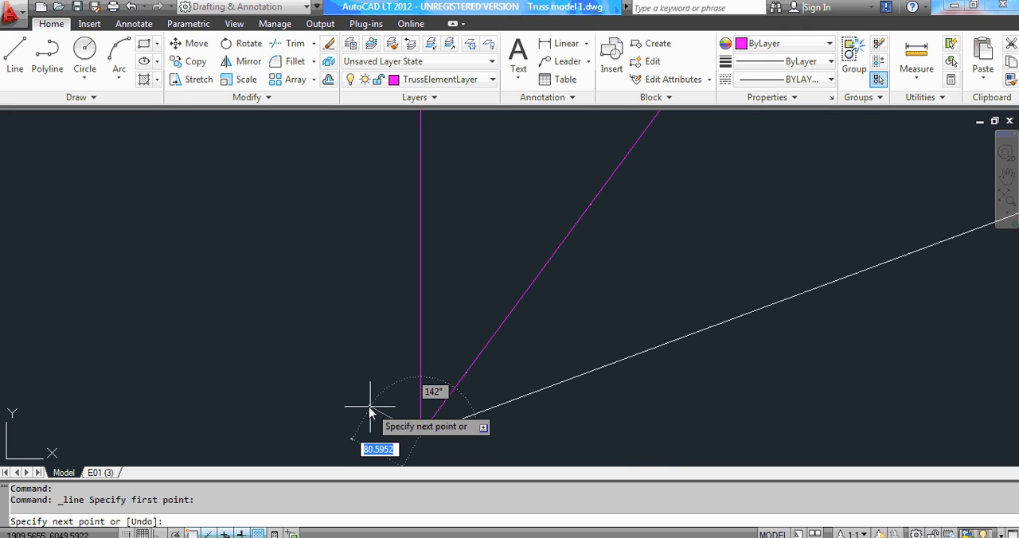
pyautogui.scroll(-2, 371, 409)
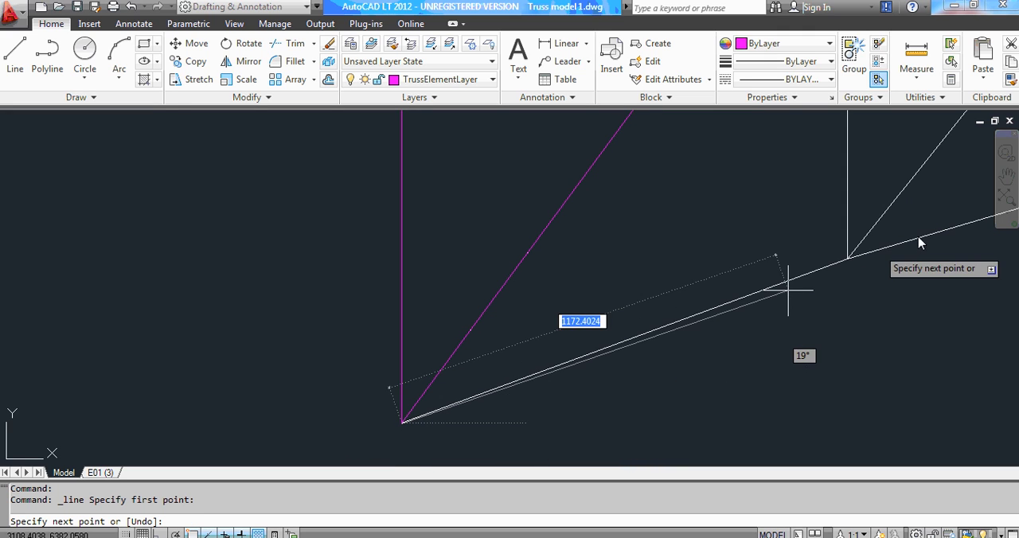
pyautogui.scroll(2, 812, 259)
pyautogui.scroll(4, 809, 263)
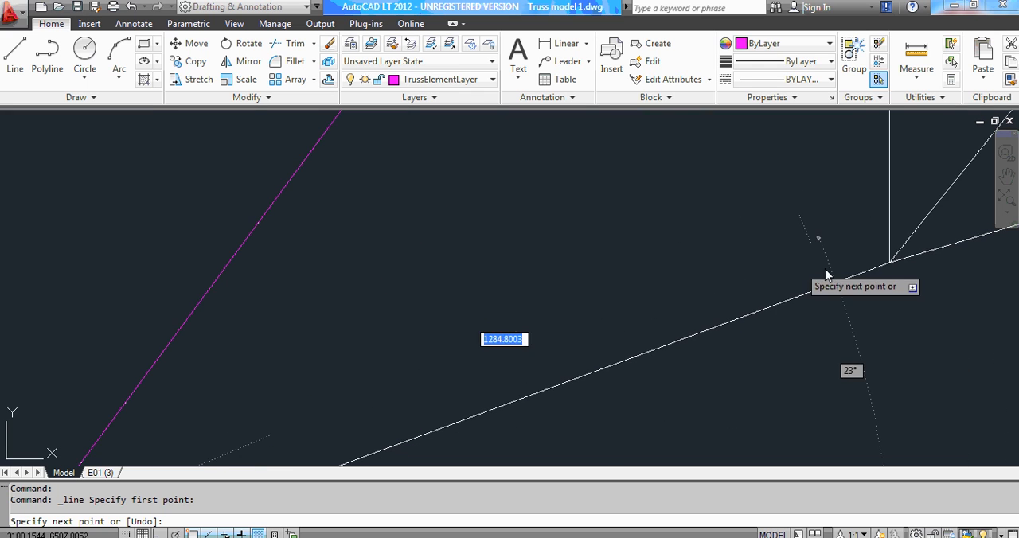
pyautogui.scroll(-3, 709, 354)
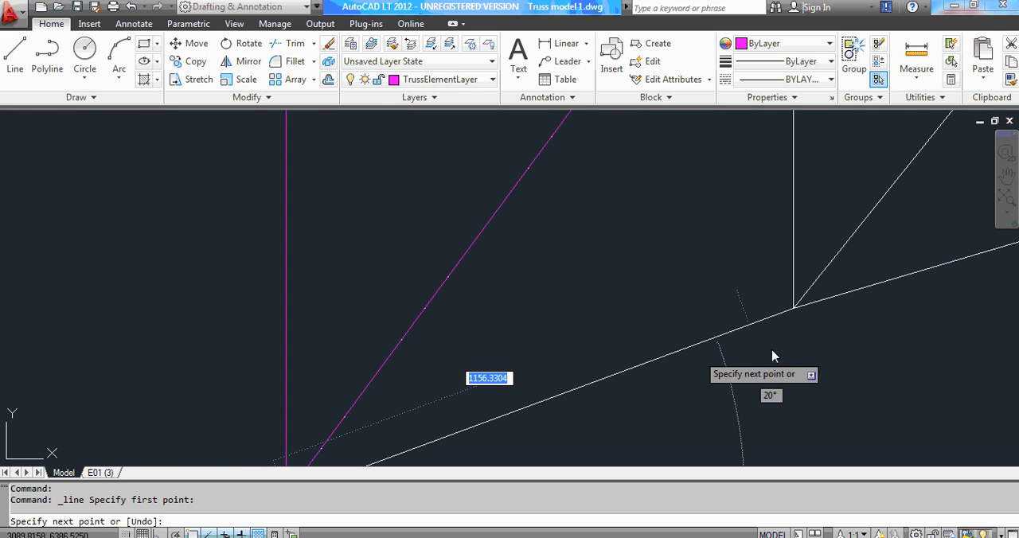
pyautogui.scroll(2, 828, 307)
pyautogui.scroll(2, 804, 289)
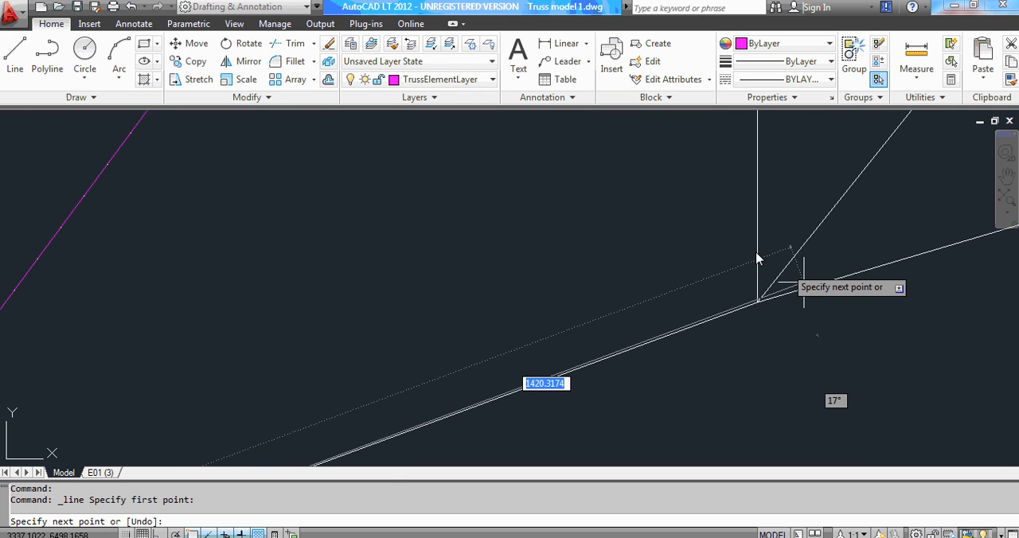
pyautogui.scroll(2, 749, 252)
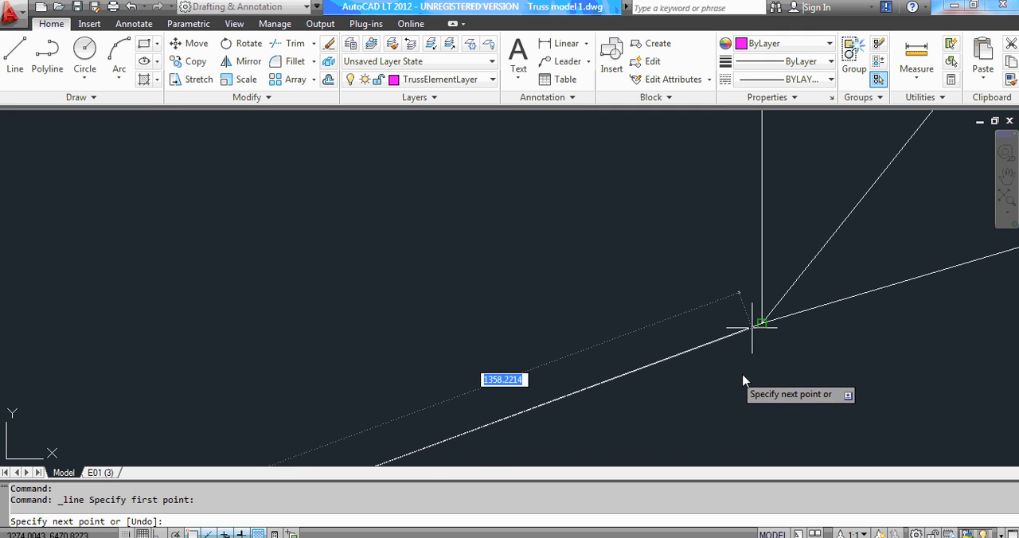
pyautogui.click(762, 325)
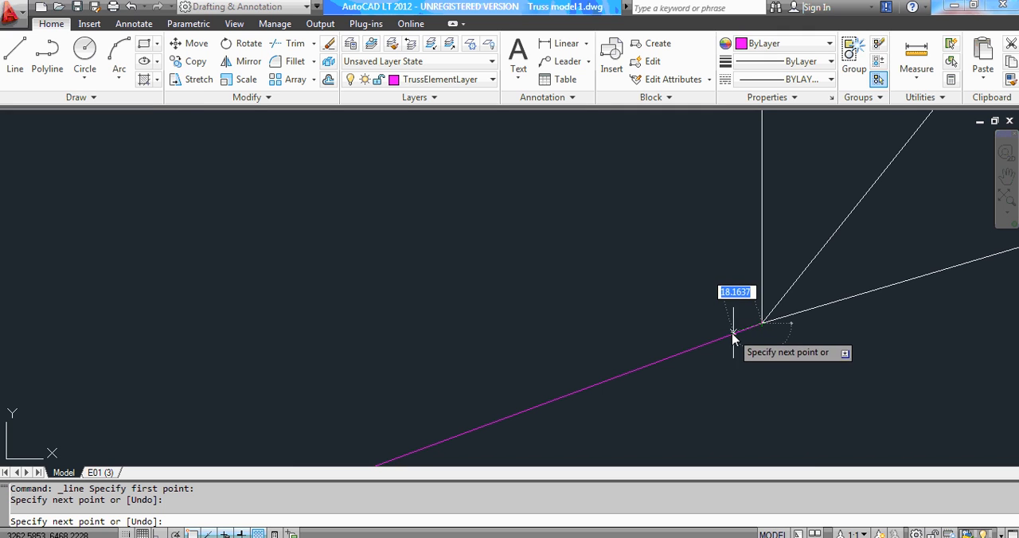
# Continue the line up the second vertical, from the second bottom-chord joint to the second top-chord joint.
pyautogui.scroll(-6, 720, 341)
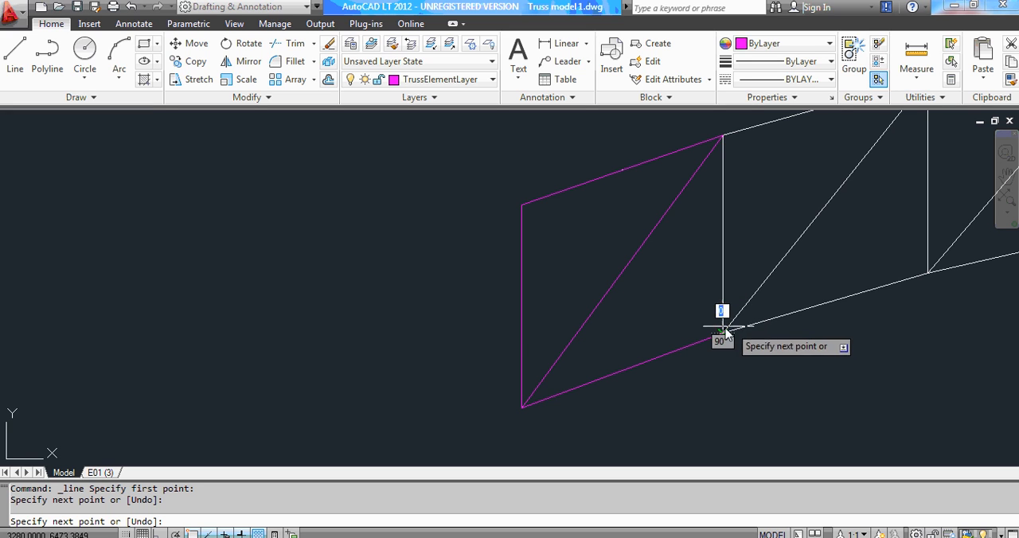
pyautogui.scroll(-2, 668, 331)
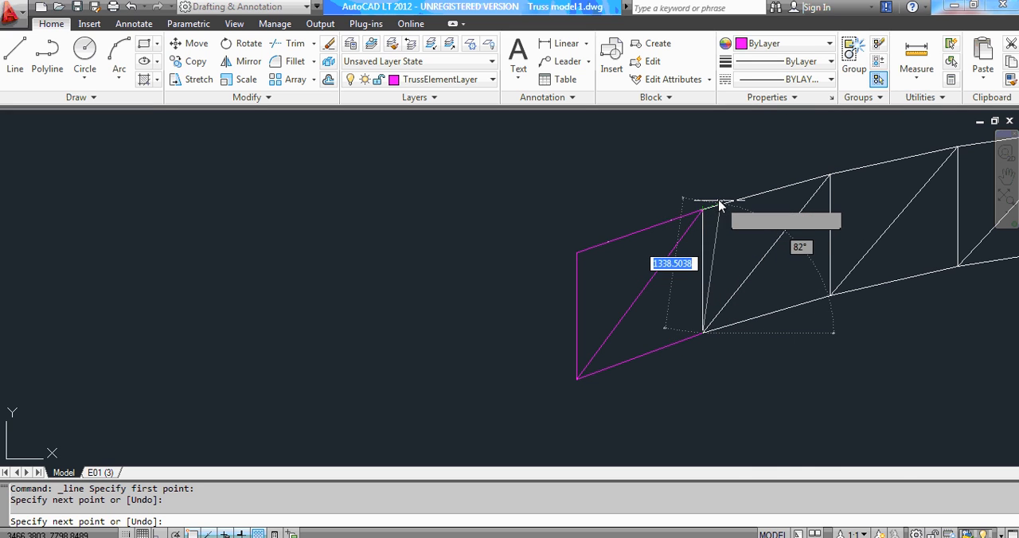
pyautogui.scroll(3, 704, 211)
pyautogui.scroll(3, 700, 226)
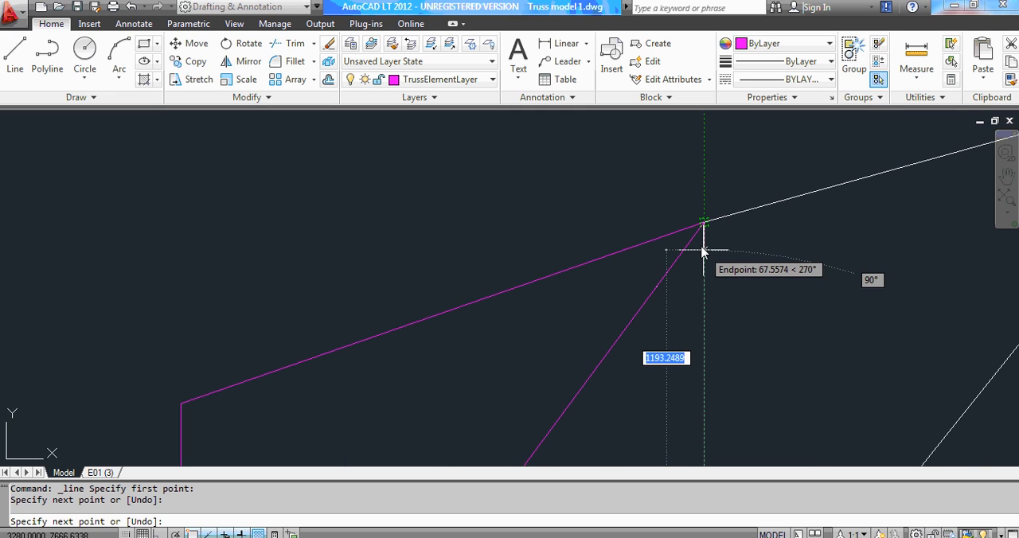
pyautogui.scroll(2, 696, 204)
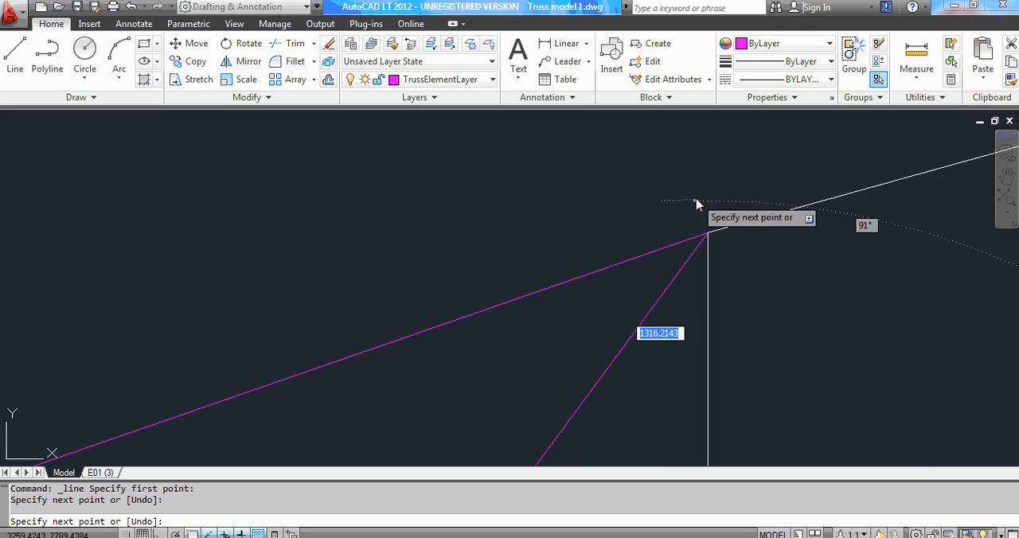
pyautogui.scroll(3, 704, 210)
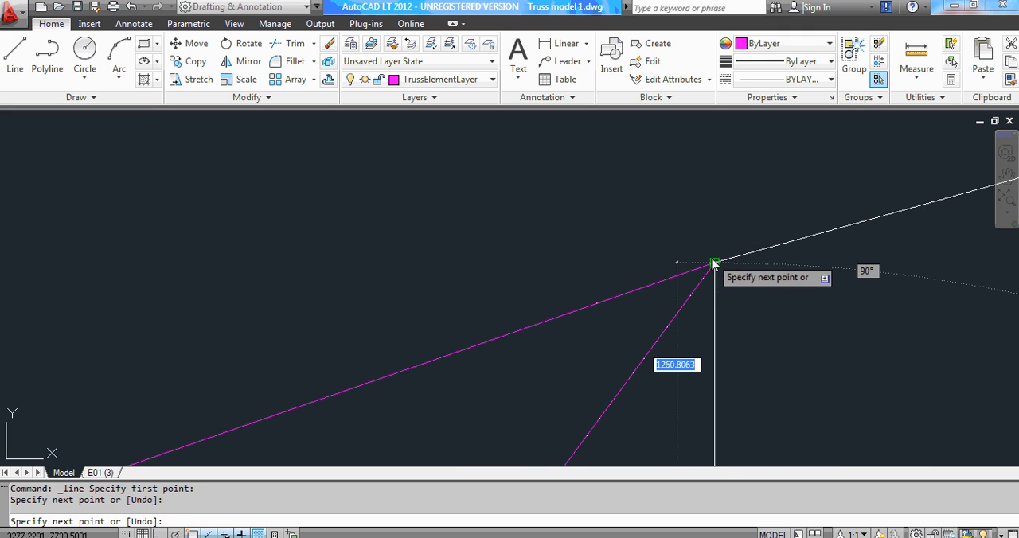
pyautogui.click(714, 263)
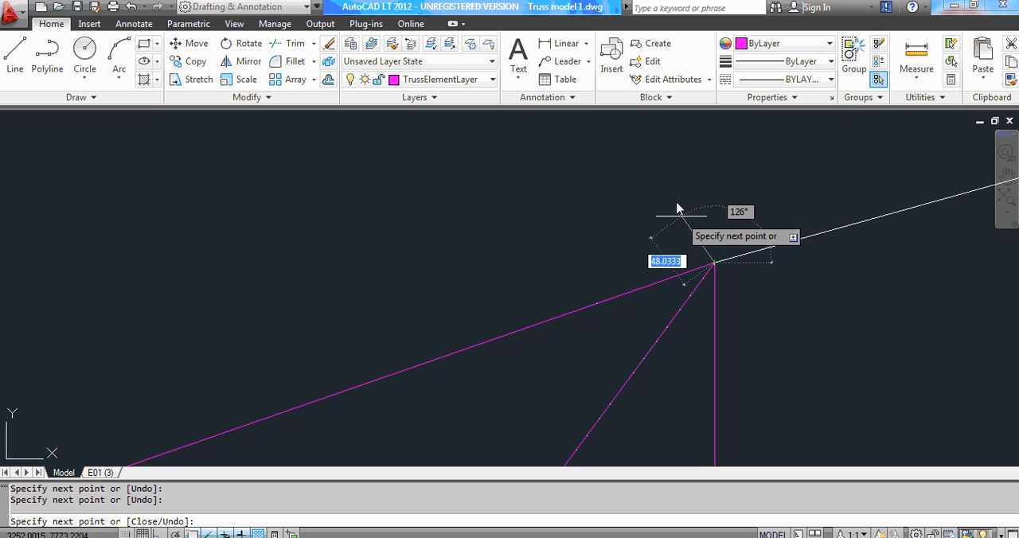
# Continue the line along the second top-chord segment to the third top-chord joint.
pyautogui.scroll(-4, 677, 209)
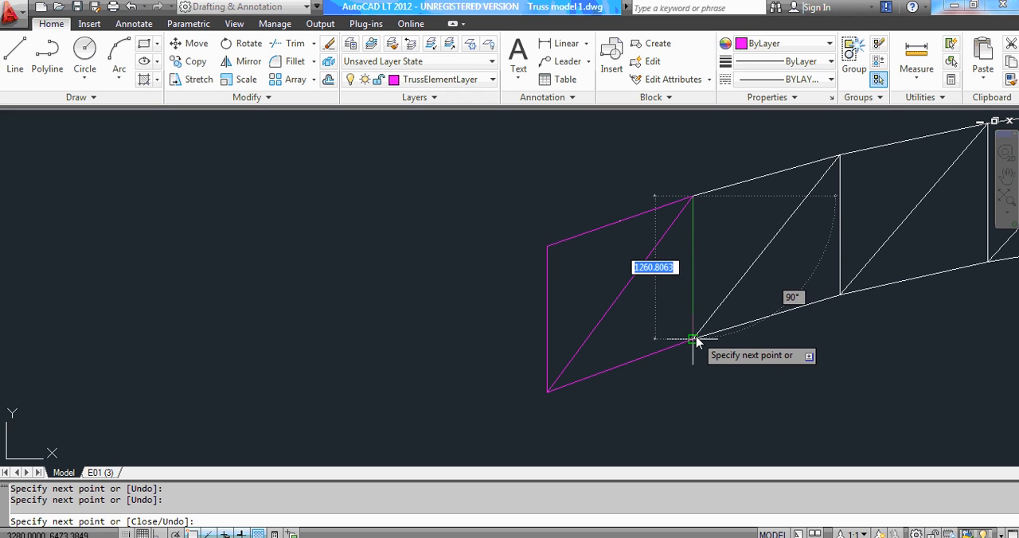
pyautogui.click(695, 340)
pyautogui.click(692, 196)
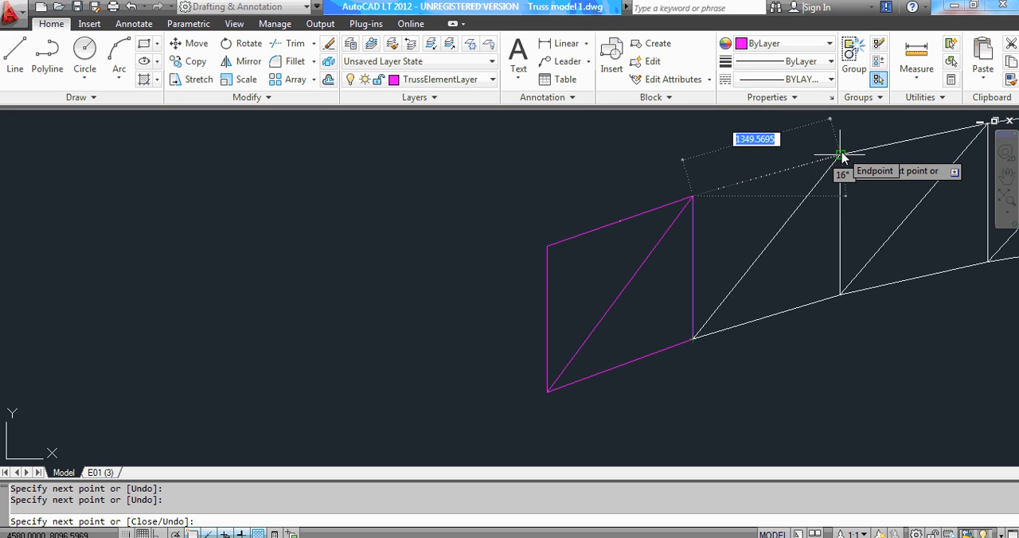
pyautogui.scroll(6, 841, 155)
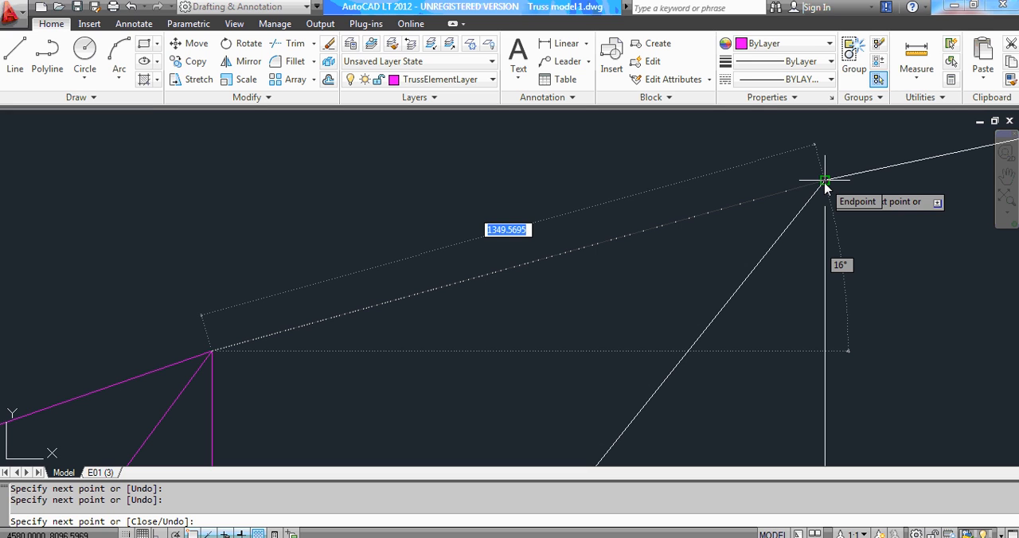
pyautogui.click(825, 180)
# Continue the line down the second diagonal, from the third top-chord joint to the second bottom-chord joint.
pyautogui.scroll(-8, 824, 180)
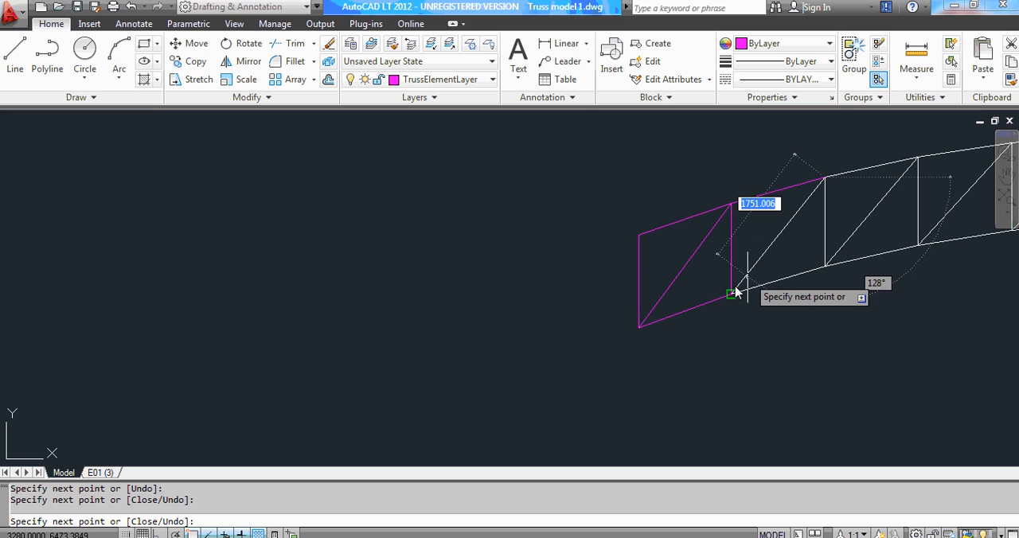
pyautogui.scroll(2, 731, 294)
pyautogui.scroll(3, 733, 293)
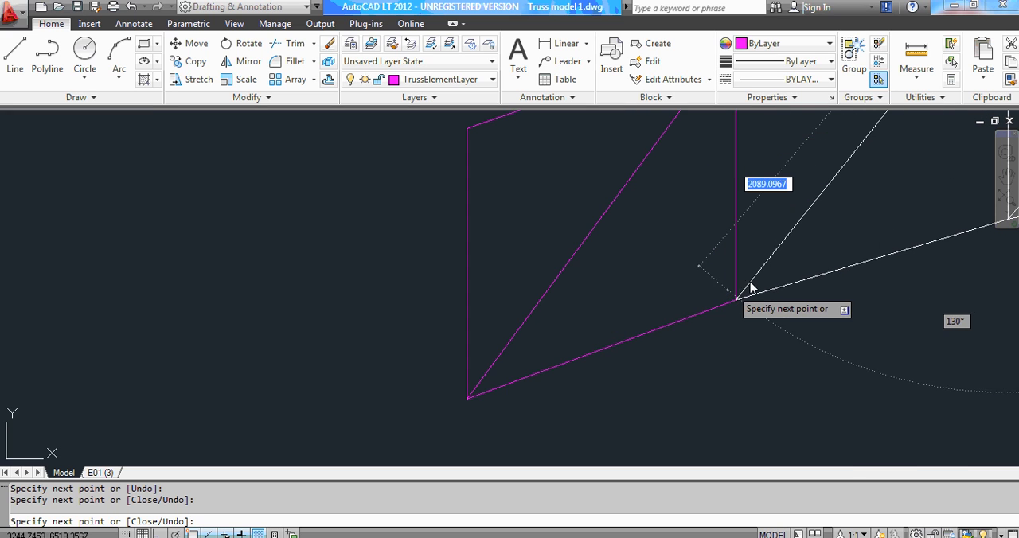
pyautogui.scroll(4, 751, 288)
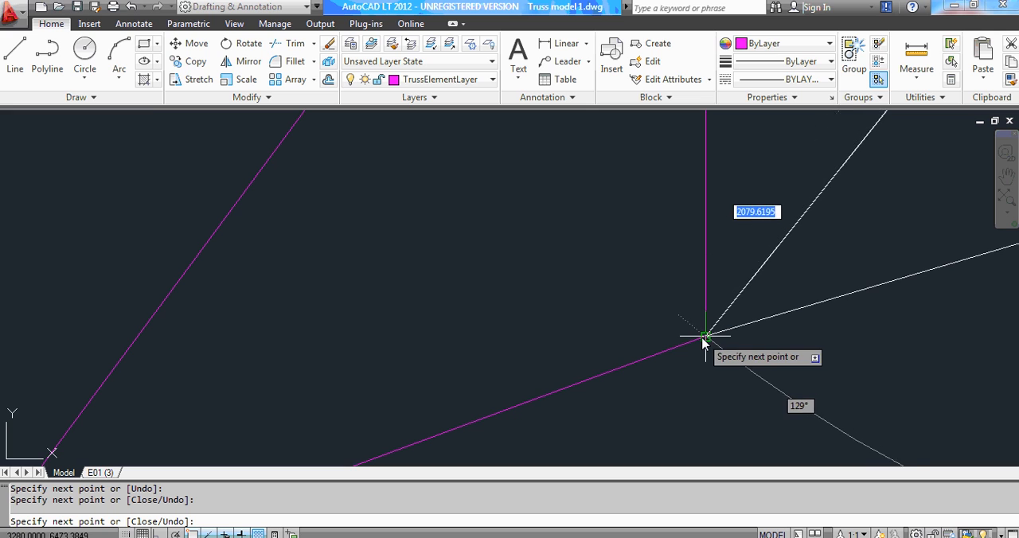
pyautogui.click(704, 336)
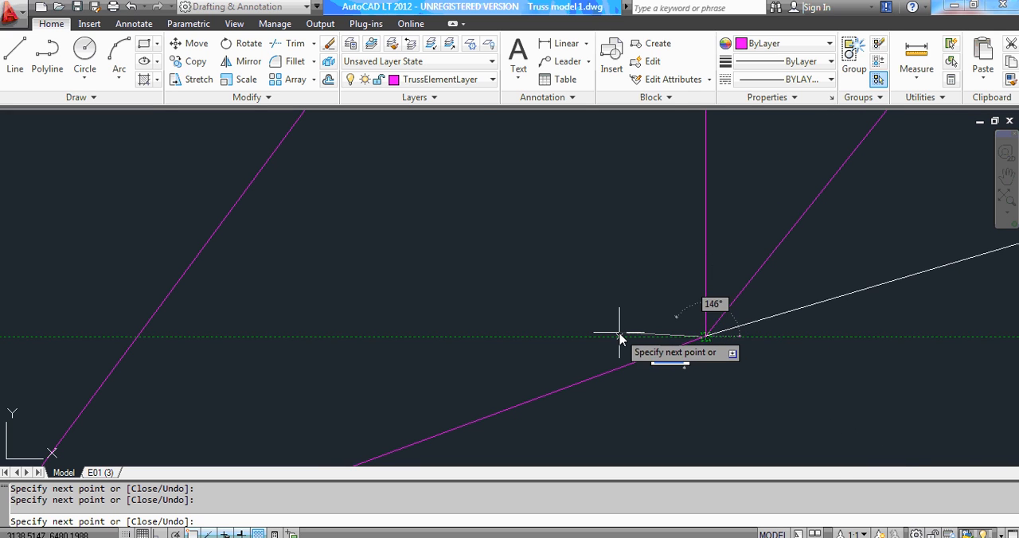
# Continue the line along the second bottom-chord segment, from the second to the third bottom-chord joint.
pyautogui.scroll(-4, 620, 340)
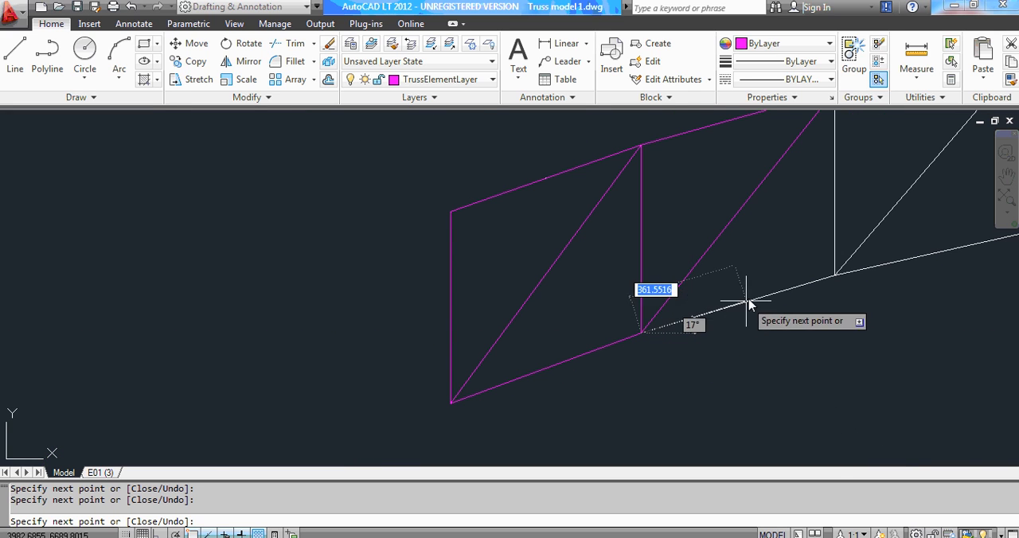
pyautogui.scroll(3, 870, 263)
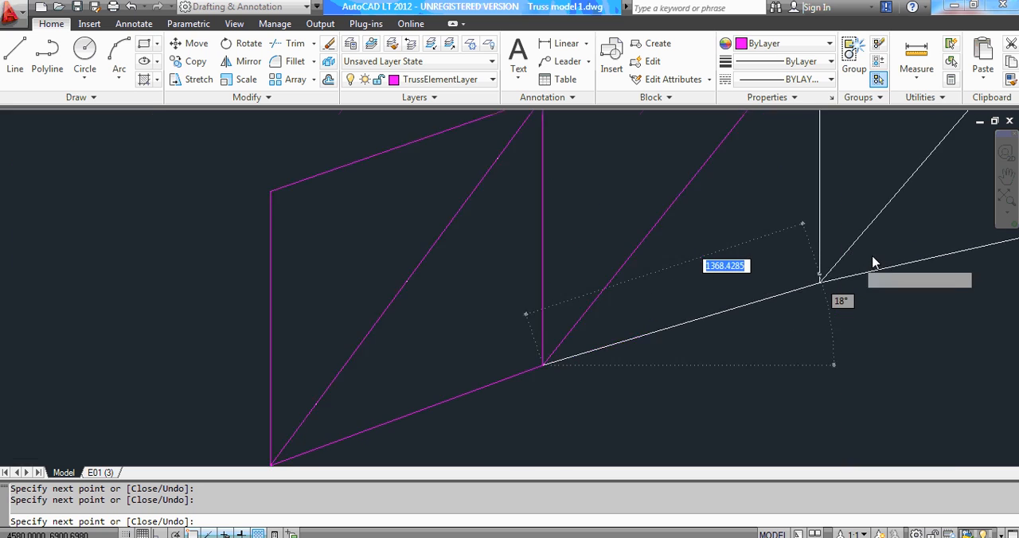
pyautogui.scroll(5, 860, 262)
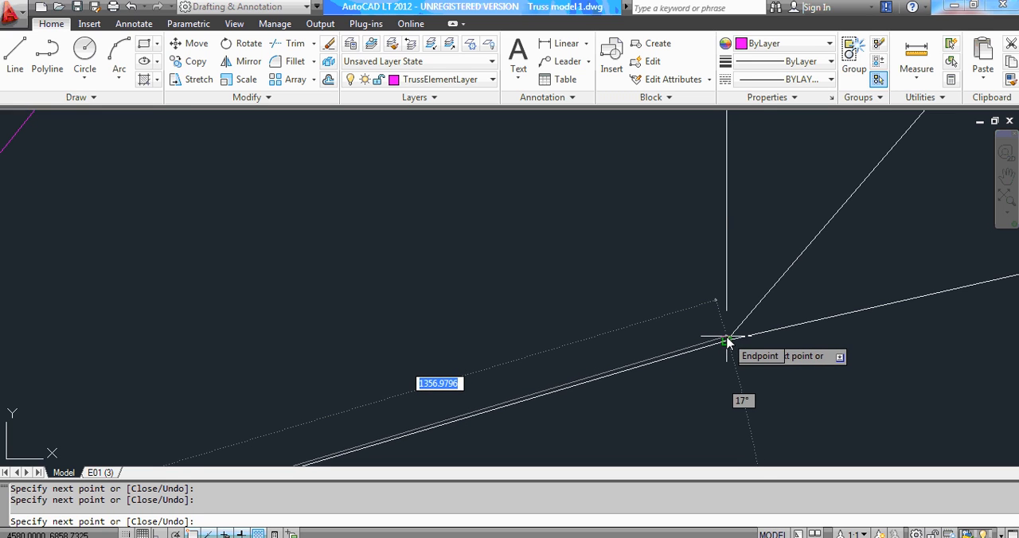
pyautogui.click(725, 342)
# Continue the line up the third vertical, from the third bottom-chord joint to the third top-chord joint.
pyautogui.scroll(-1, 676, 372)
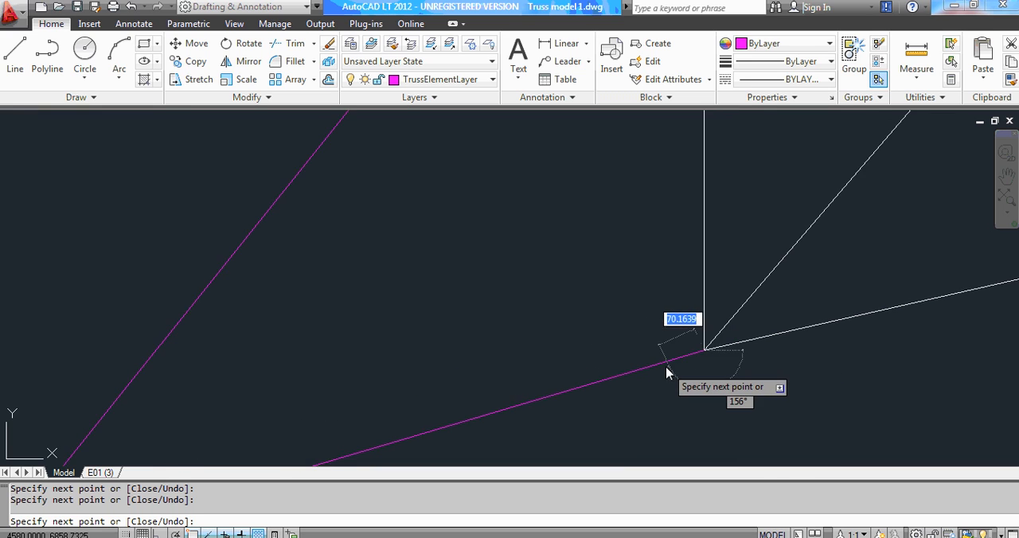
pyautogui.scroll(-3, 672, 363)
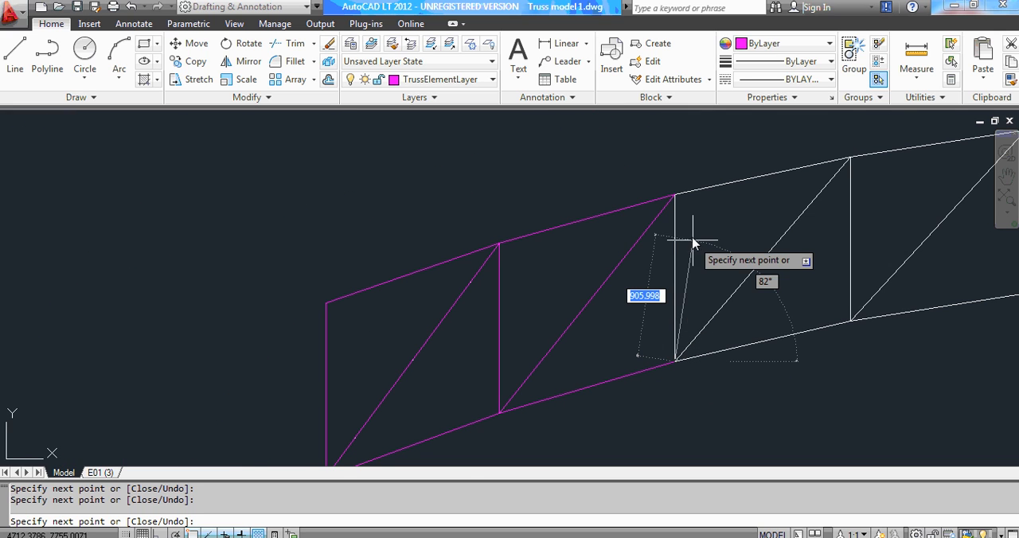
pyautogui.scroll(2, 690, 192)
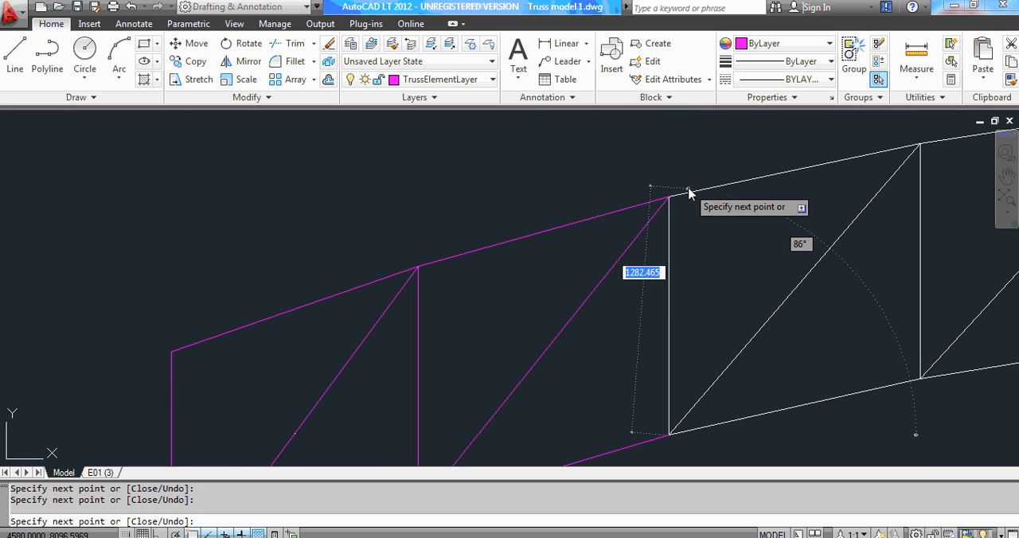
pyautogui.scroll(2, 677, 198)
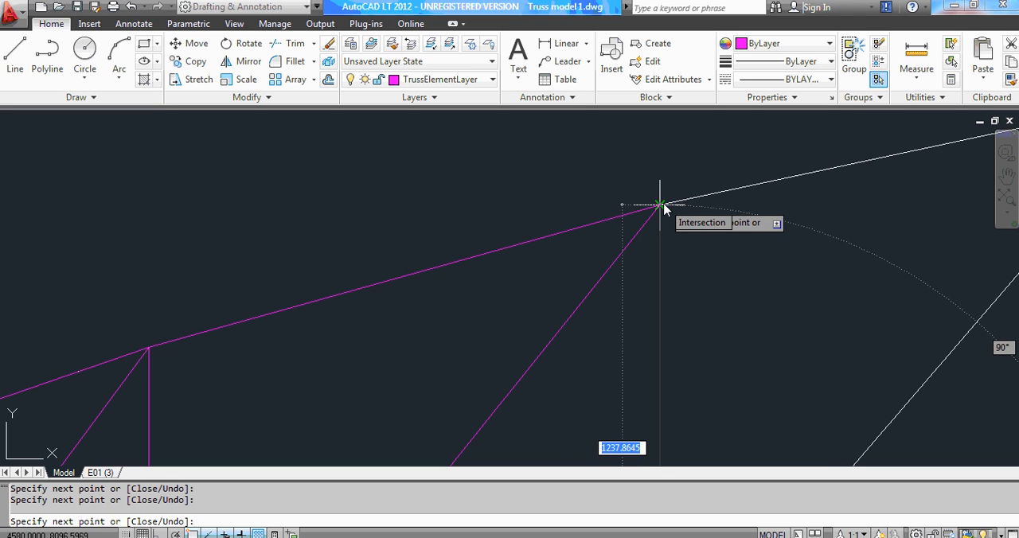
pyautogui.click(660, 205)
# Continue the line along the third top-chord segment to the fourth top-chord joint.
pyautogui.scroll(-5, 629, 231)
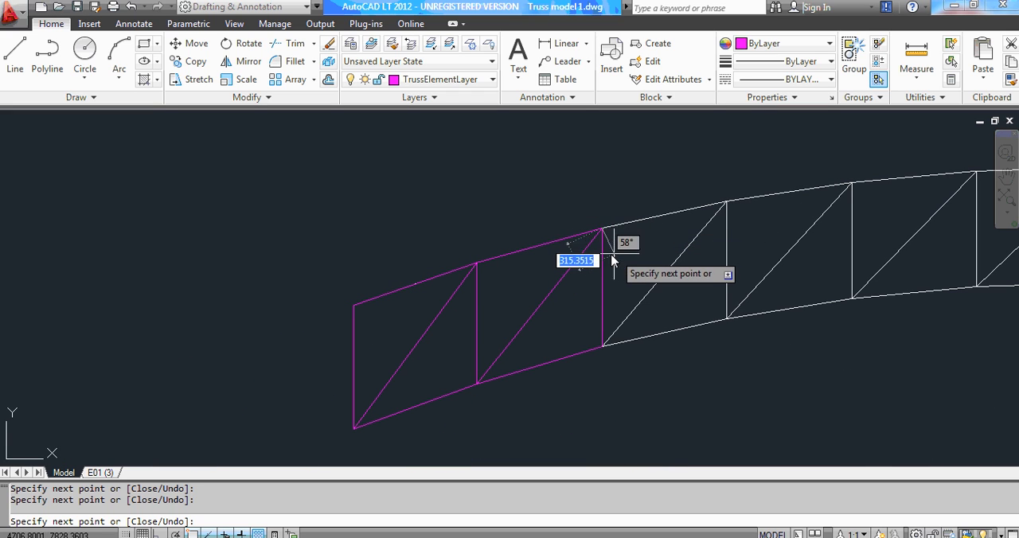
pyautogui.scroll(-2, 510, 287)
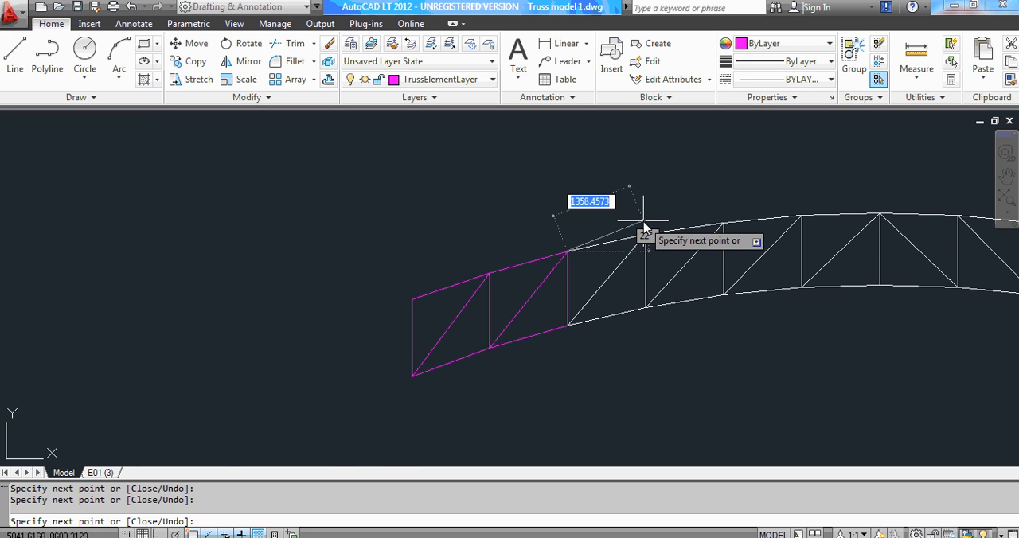
pyautogui.scroll(3, 643, 229)
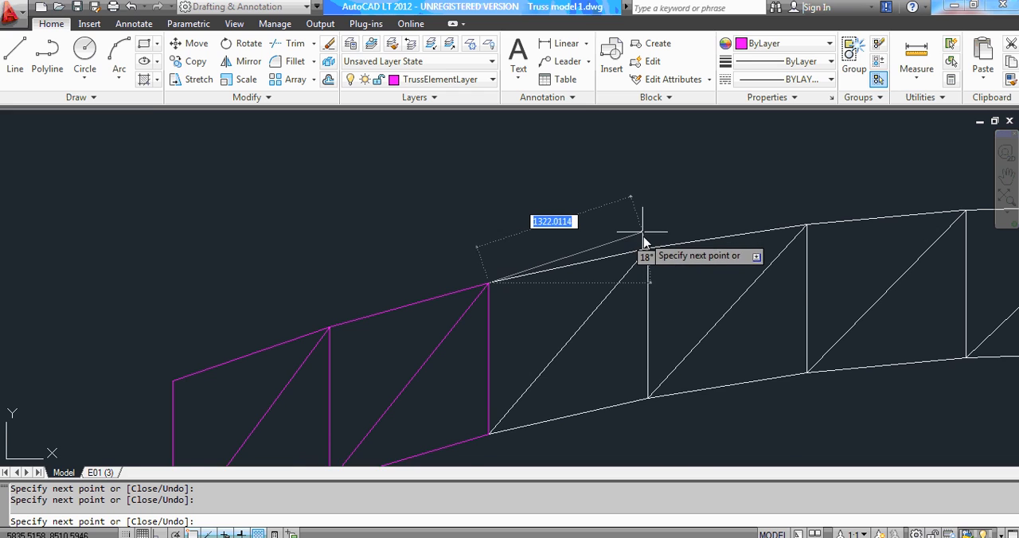
pyautogui.scroll(2, 645, 240)
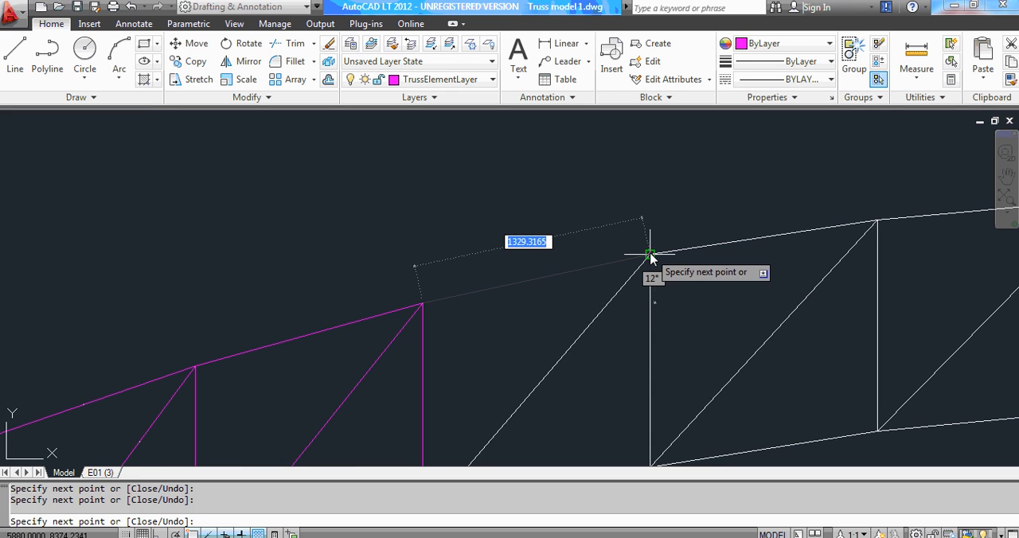
pyautogui.click(650, 257)
# Continue the line down the third diagonal, from the fourth top-chord joint to the third bottom-chord joint.
pyautogui.scroll(-3, 641, 243)
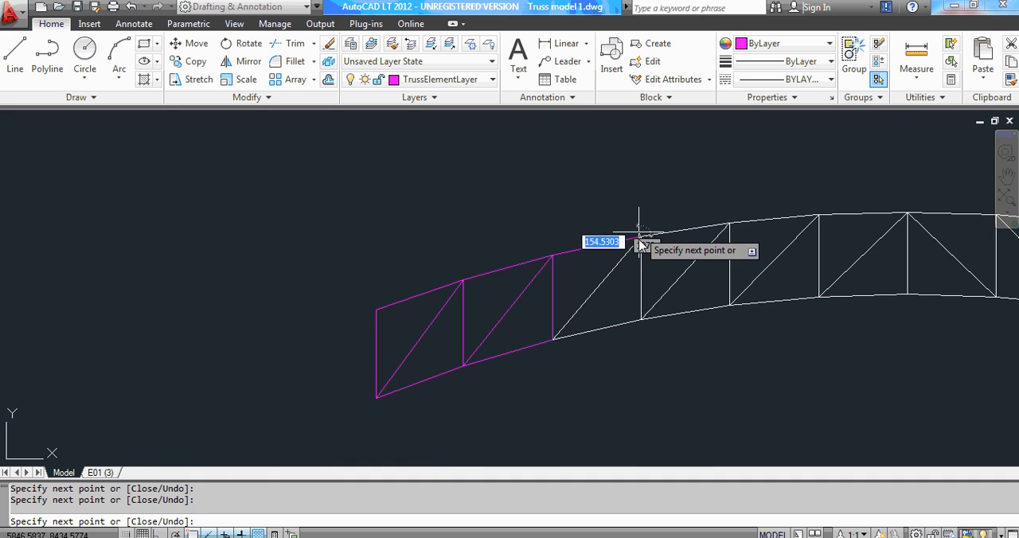
pyautogui.scroll(4, 641, 243)
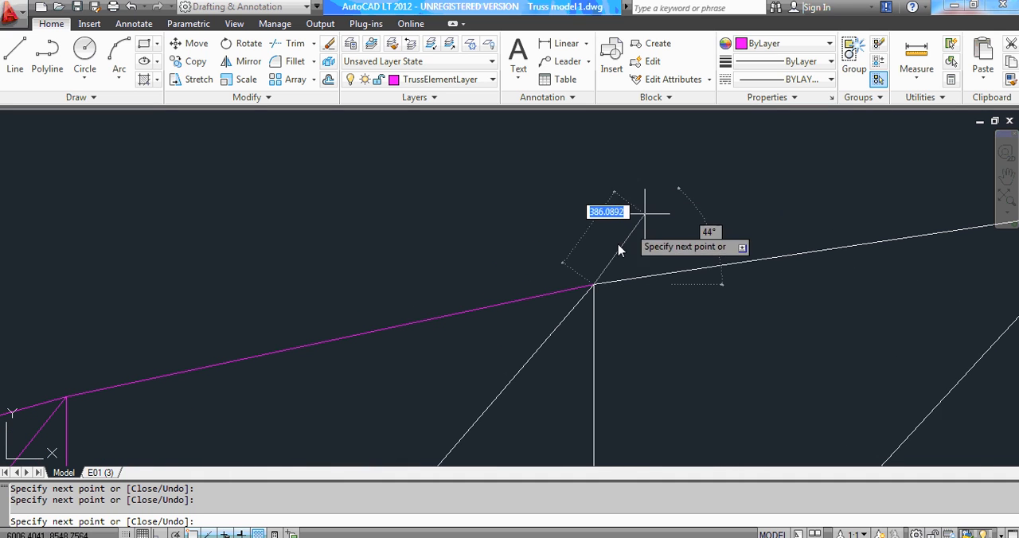
pyautogui.click(593, 286)
pyautogui.scroll(1, 601, 283)
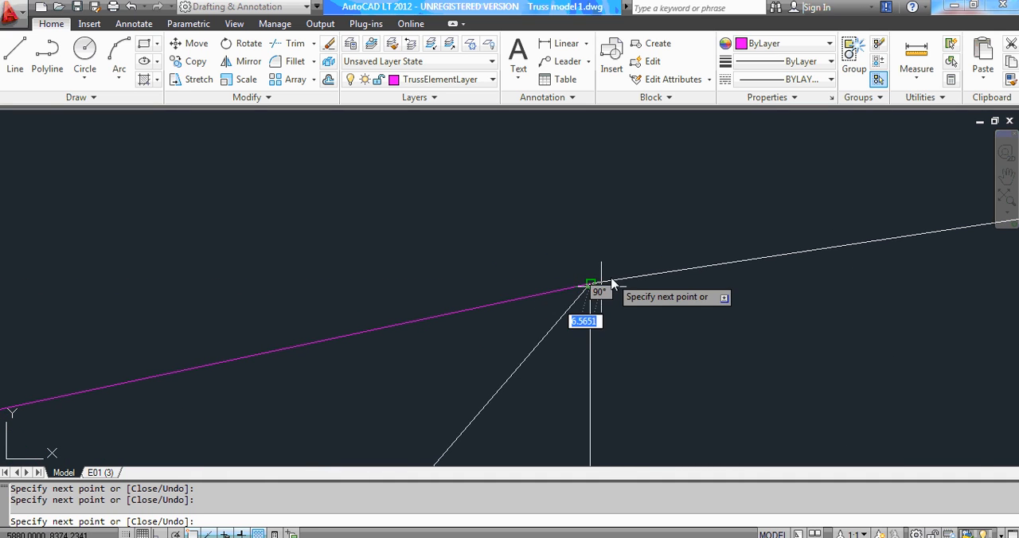
pyautogui.scroll(-8, 624, 213)
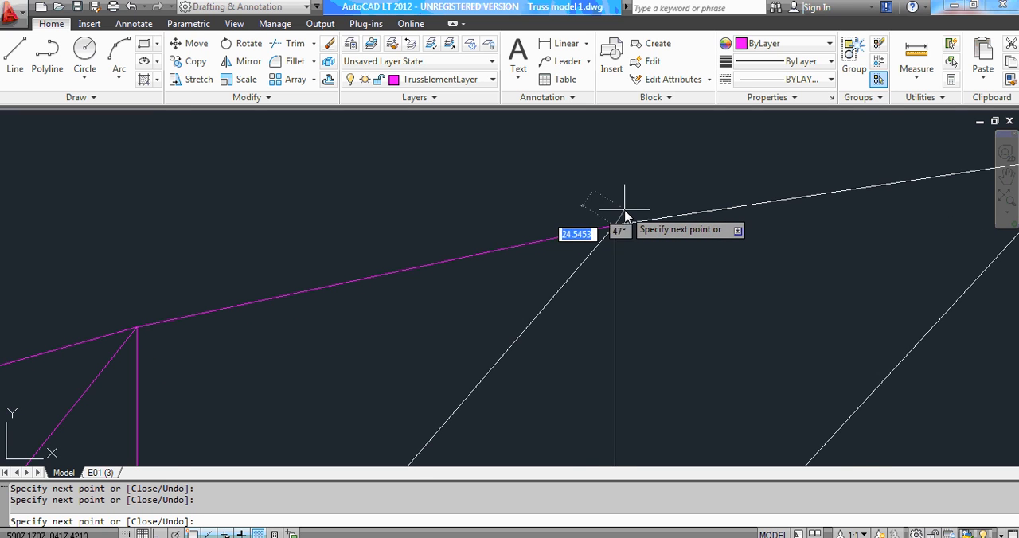
pyautogui.scroll(-3, 624, 221)
pyautogui.click(621, 220)
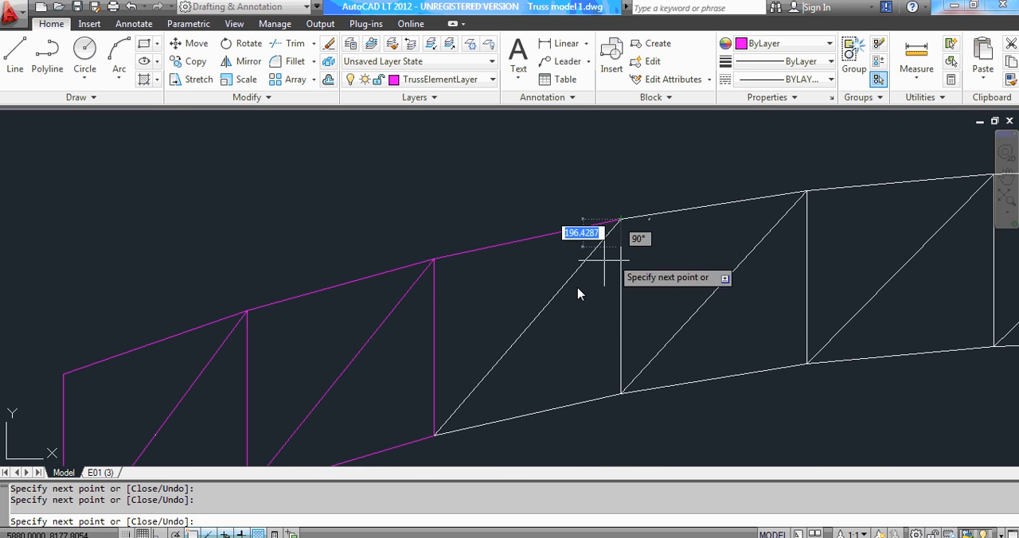
pyautogui.scroll(-3, 573, 273)
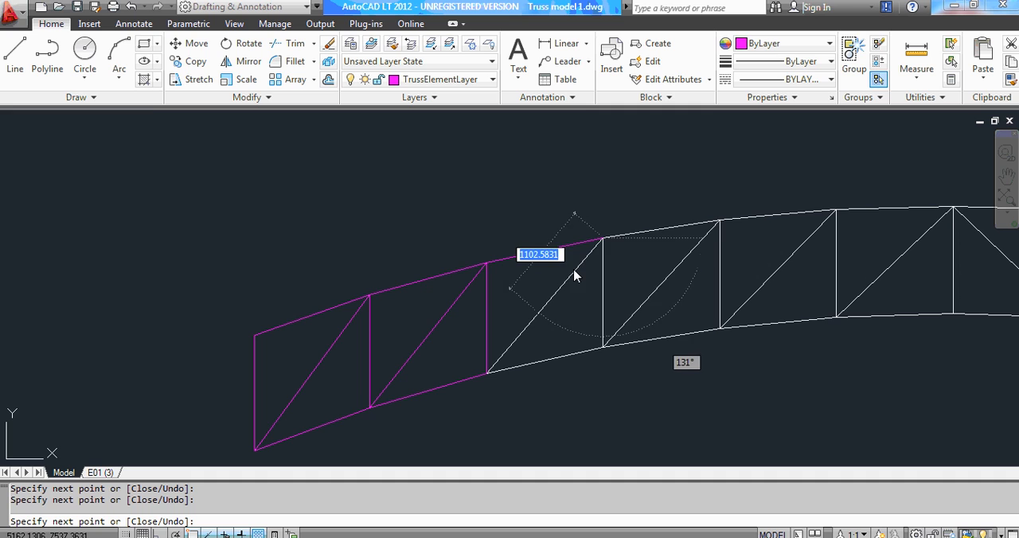
pyautogui.scroll(-3, 518, 347)
pyautogui.scroll(2, 505, 355)
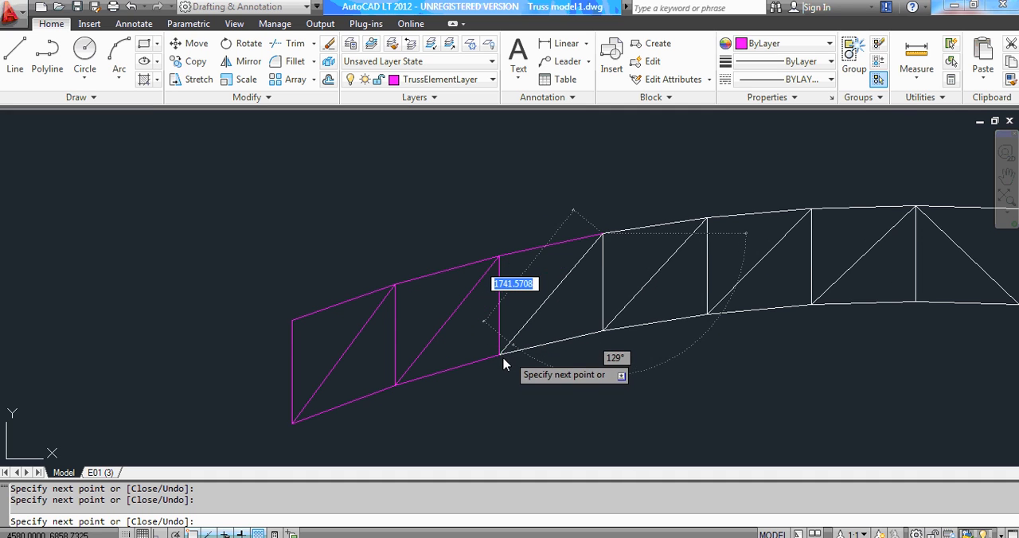
pyautogui.scroll(2, 501, 359)
pyautogui.scroll(3, 492, 360)
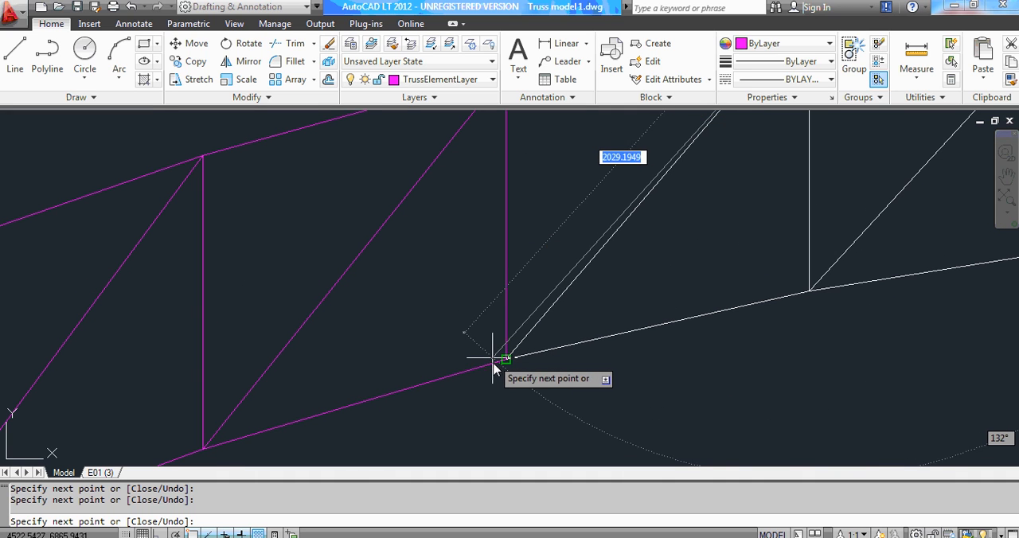
pyautogui.scroll(2, 503, 362)
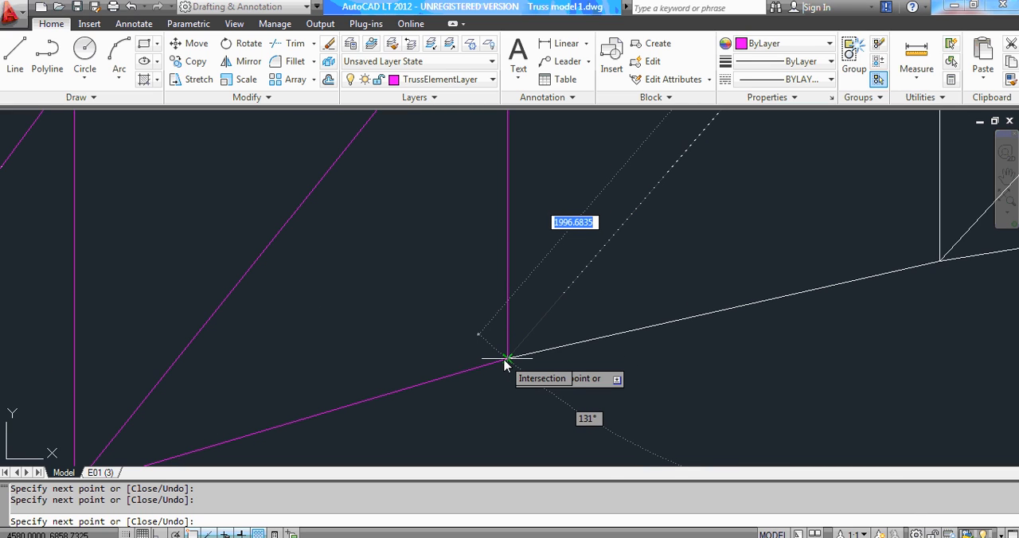
pyautogui.click(506, 360)
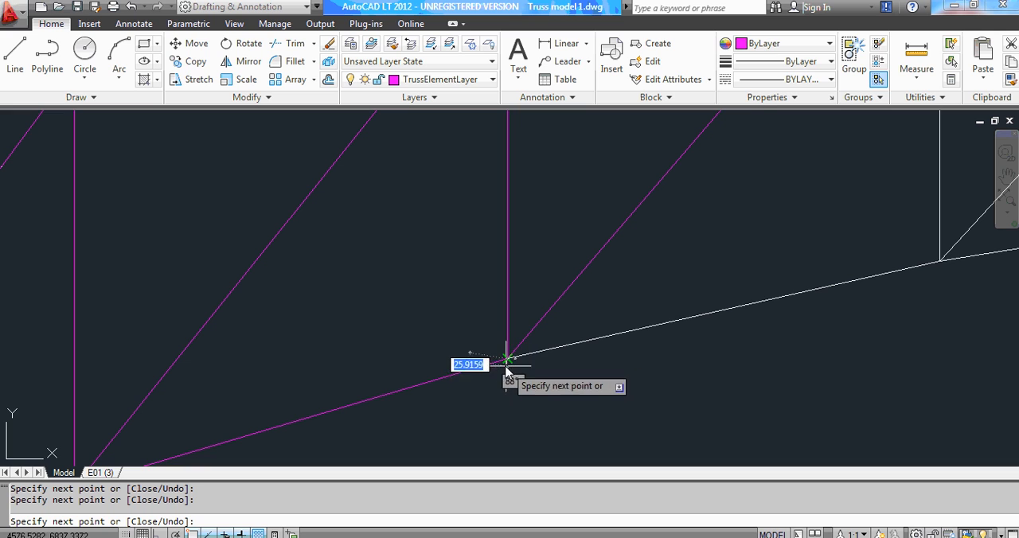
# Continue the line along the third bottom-chord segment to the fourth bottom-chord joint.
pyautogui.scroll(-3, 468, 386)
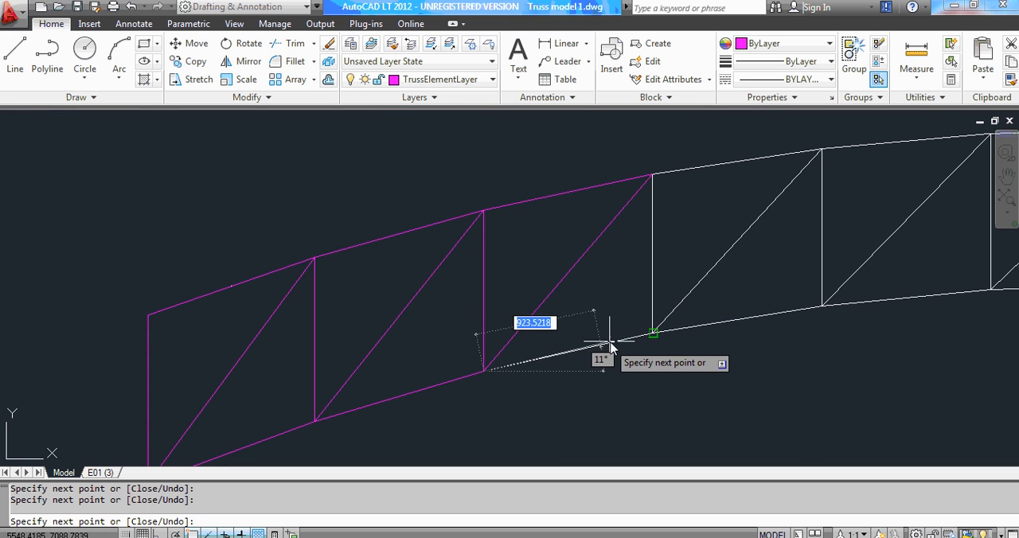
pyautogui.scroll(2, 643, 326)
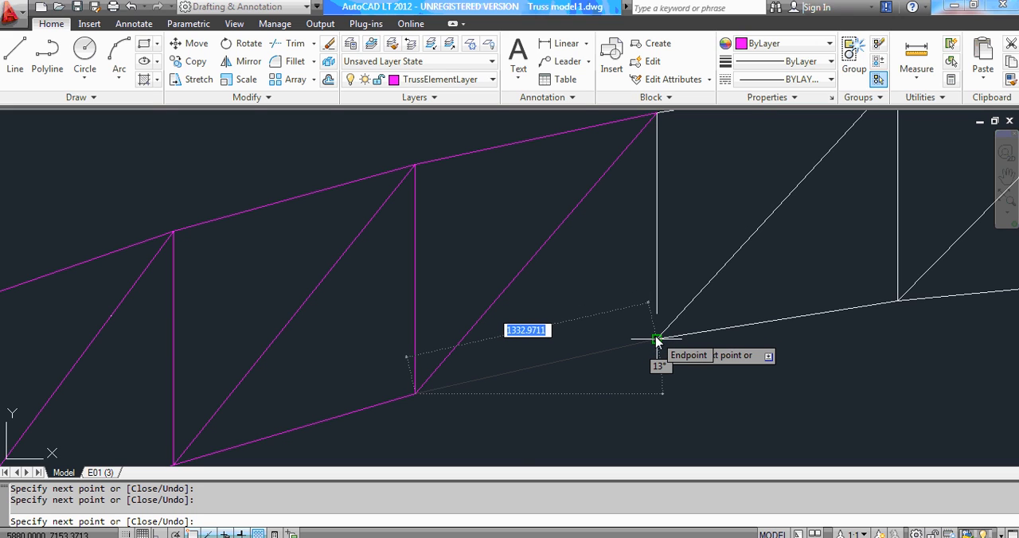
pyautogui.click(657, 340)
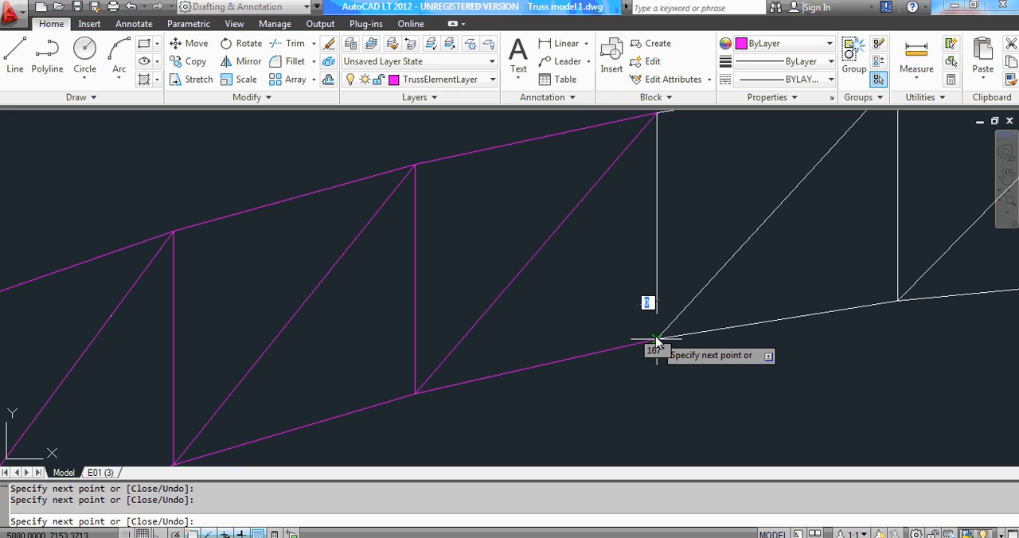
pyautogui.click(656, 340)
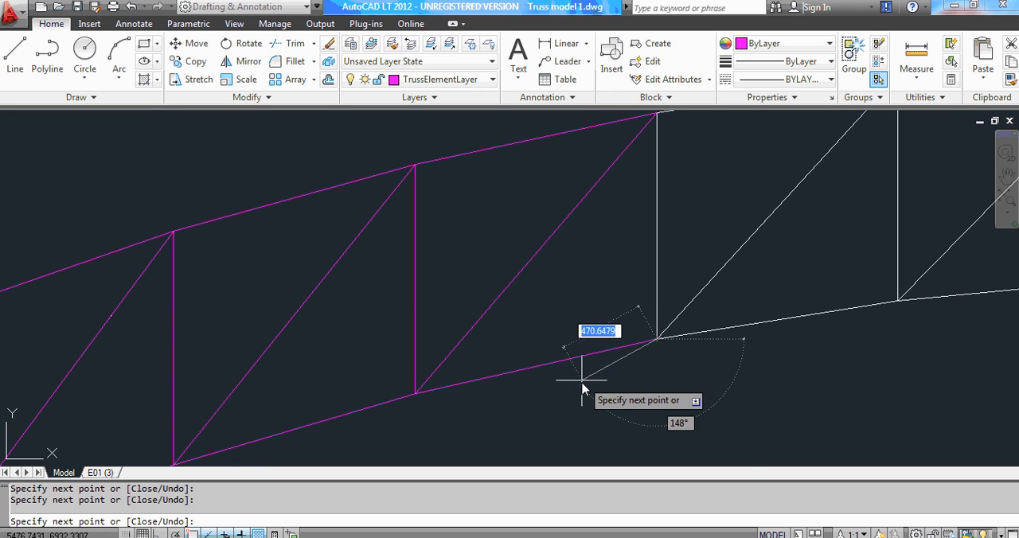
# Continue the line up the fourth vertical, from the fourth bottom-chord joint to the fourth top-chord joint.
pyautogui.scroll(-2, 581, 383)
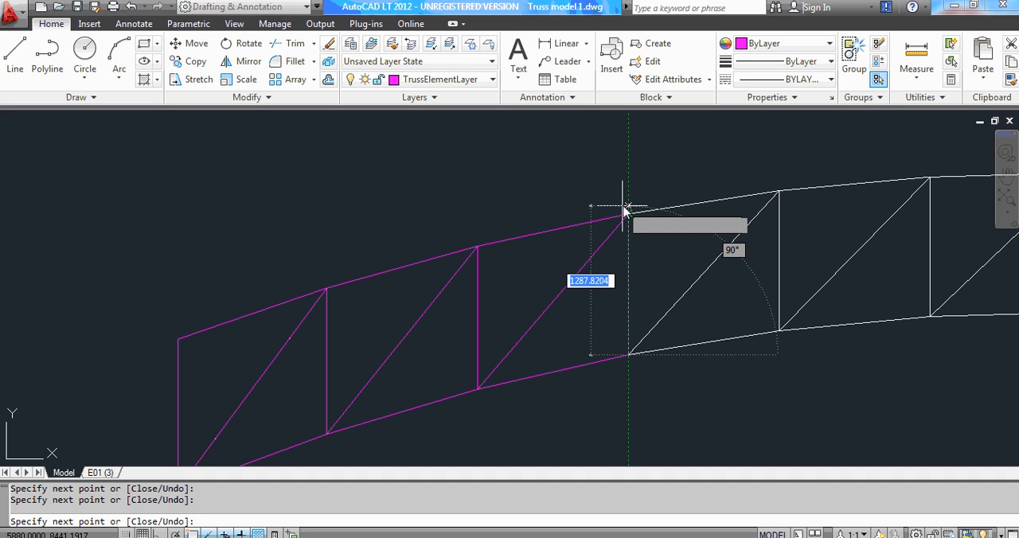
pyautogui.scroll(2, 628, 215)
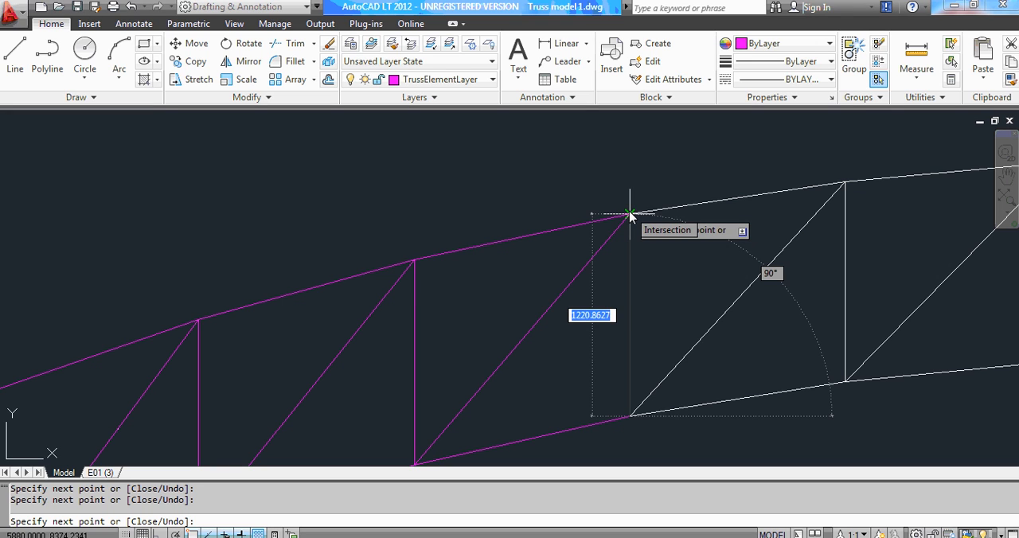
pyautogui.click(629, 214)
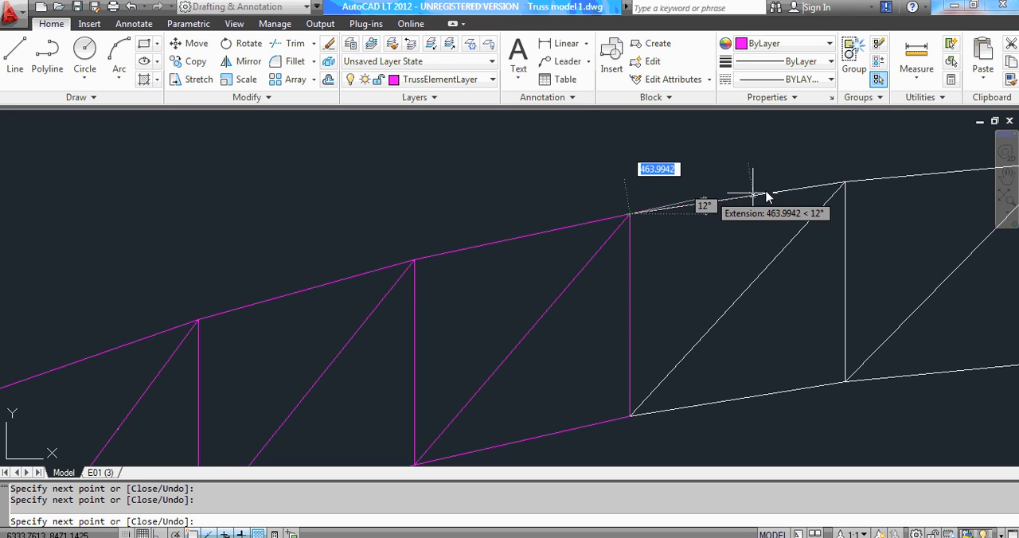
# Continue the line along the fourth top-chord segment to the fifth top-chord joint and end the line.
pyautogui.click(844, 182)
pyautogui.press('Escape')
pyautogui.press('Escape')
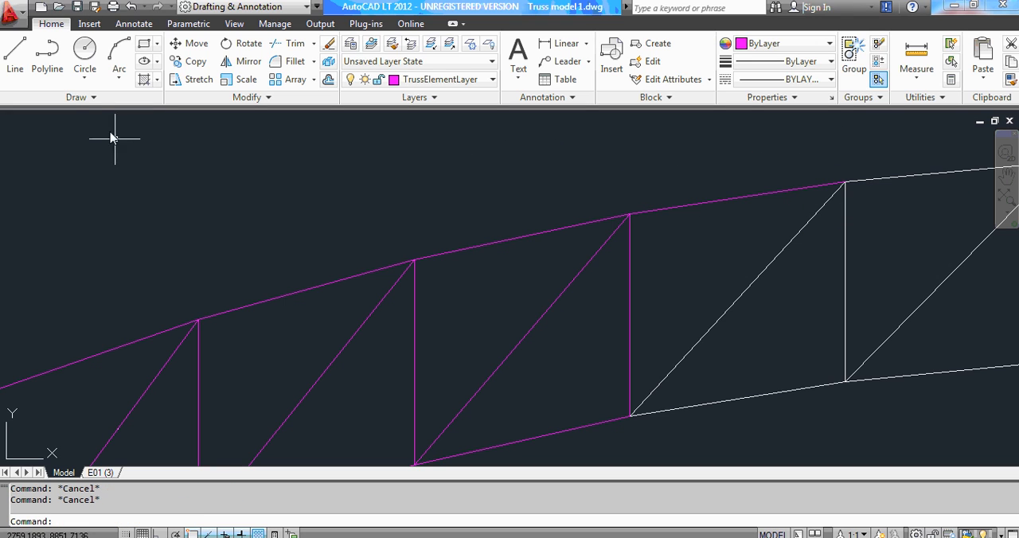
# Trace the fourth diagonal with a new line from the fifth top-chord joint to the fourth bottom-chord joint.
pyautogui.click(14, 55)
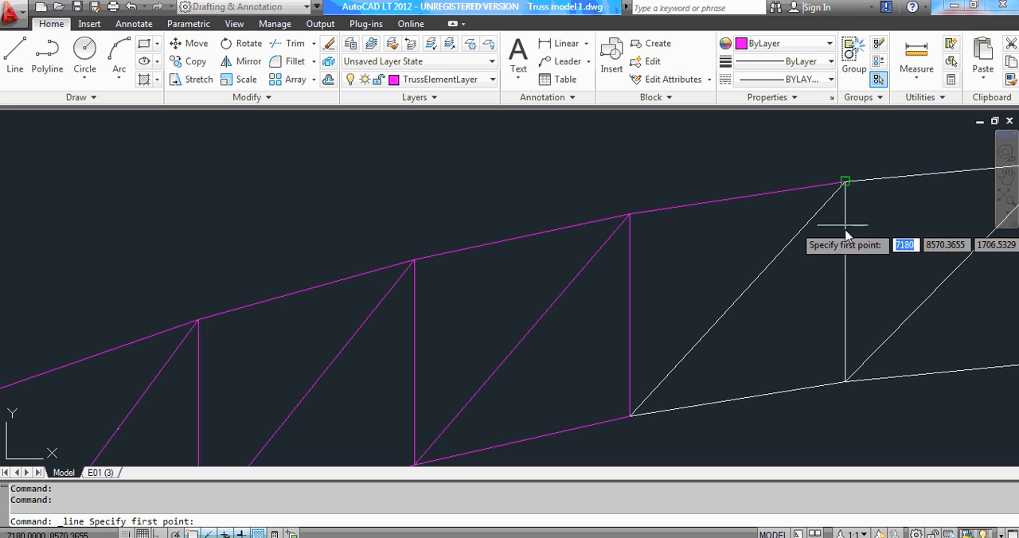
pyautogui.click(845, 182)
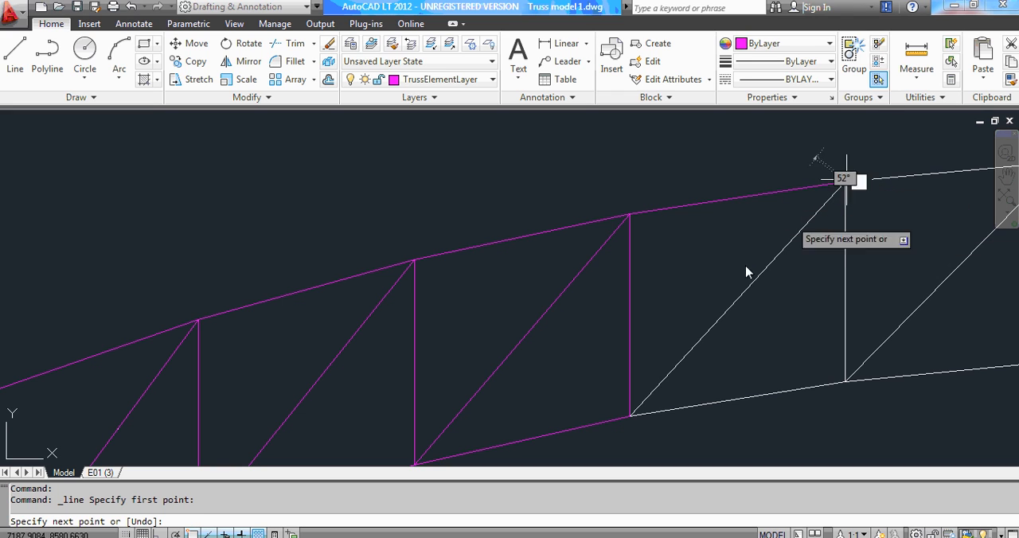
pyautogui.click(660, 381)
pyautogui.press('Escape')
pyautogui.press('Escape')
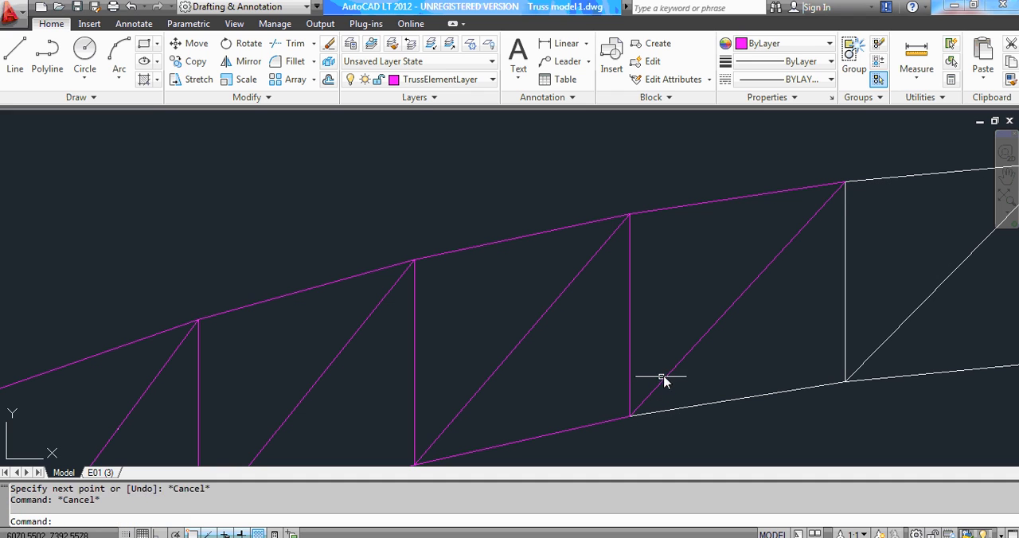
# Trace the fourth bottom-chord segment with a new line from the fourth to the fifth bottom-chord joint.
pyautogui.click(14, 56)
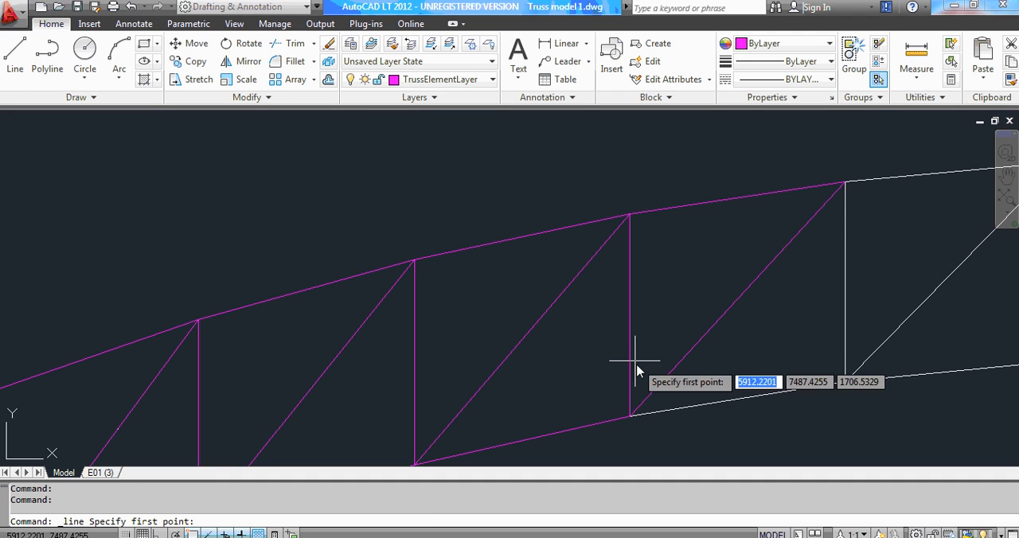
pyautogui.click(629, 417)
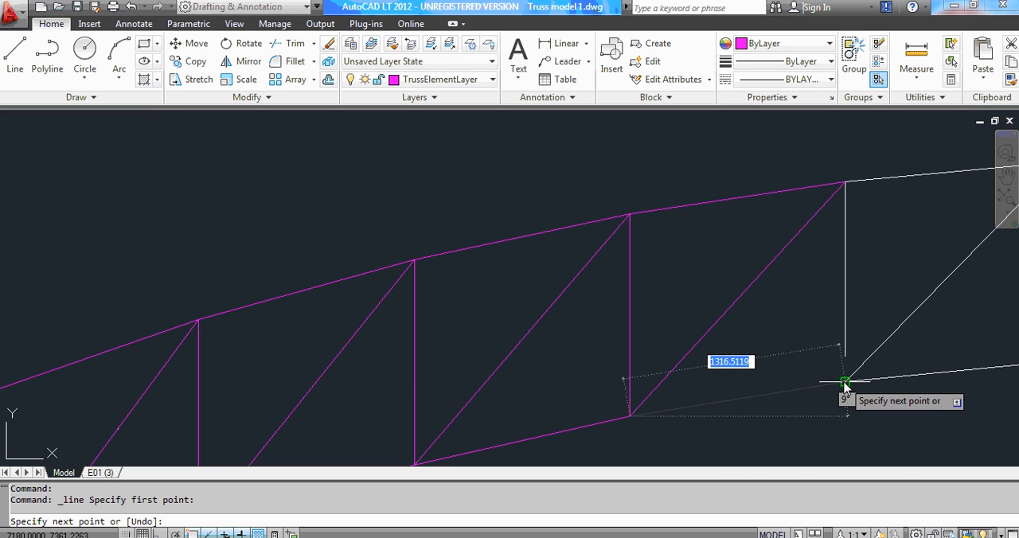
pyautogui.press('Escape')
pyautogui.rightClick(821, 360)
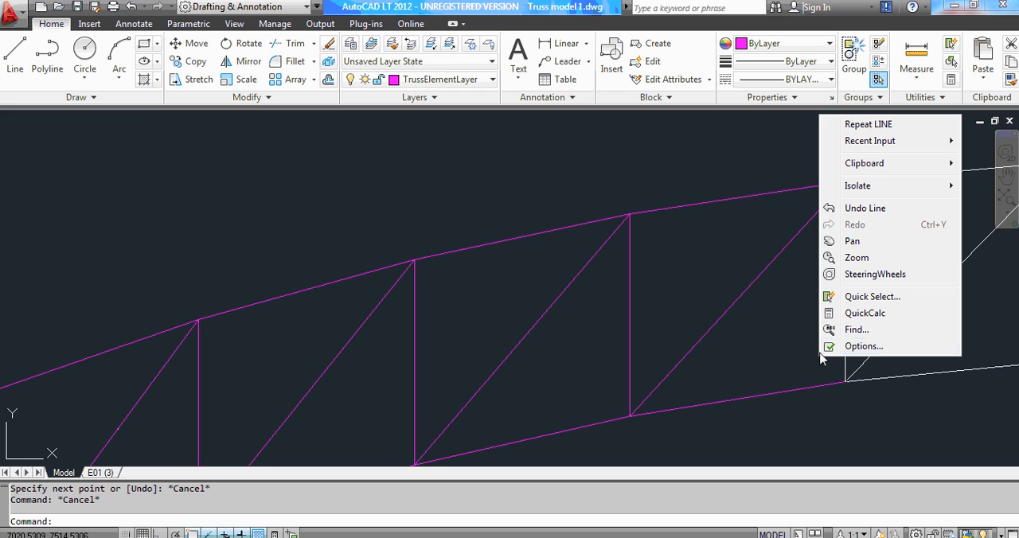
# Trace the fifth vertical with a new line from the fifth bottom-chord joint to the fifth top-chord joint and end the line.
pyautogui.click(855, 125)
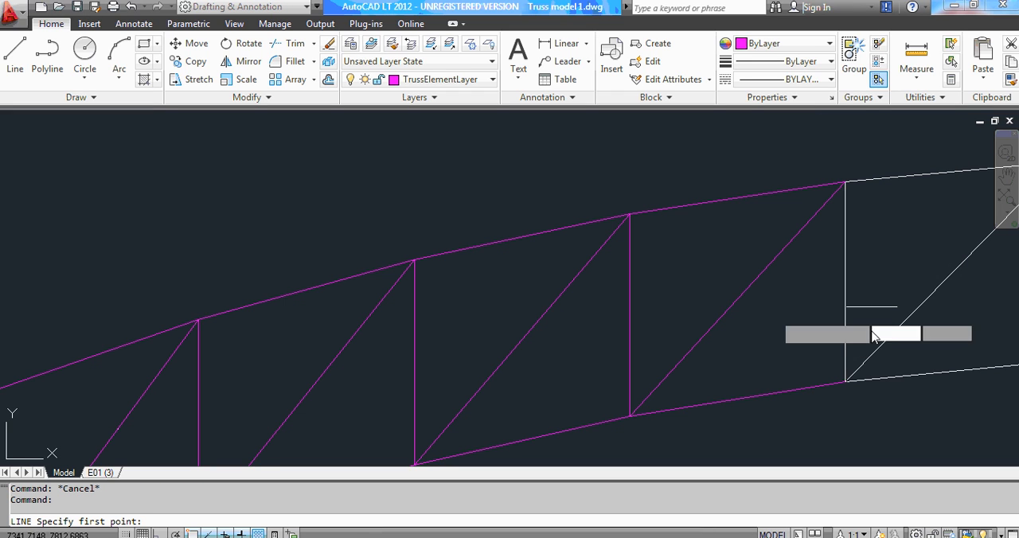
pyautogui.click(849, 391)
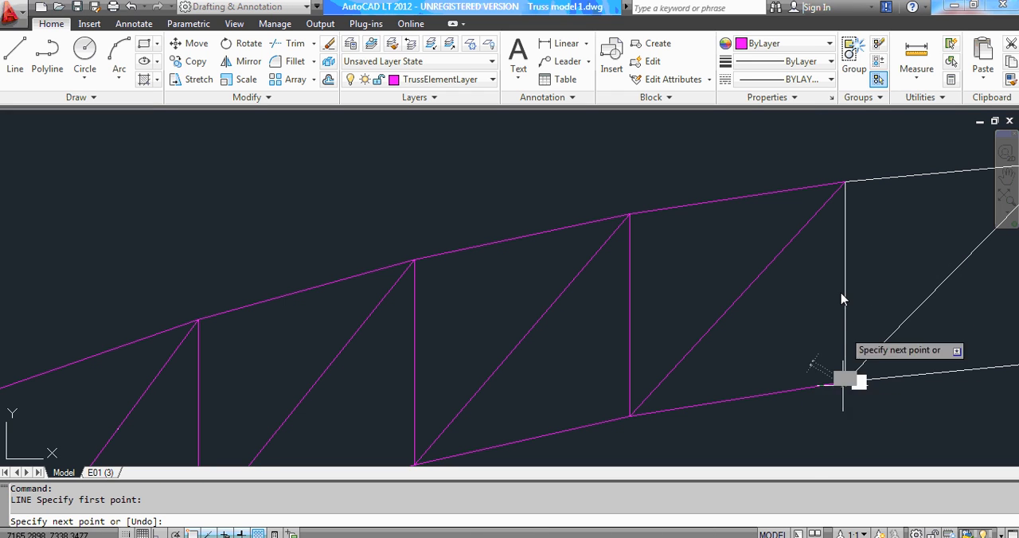
pyautogui.click(844, 183)
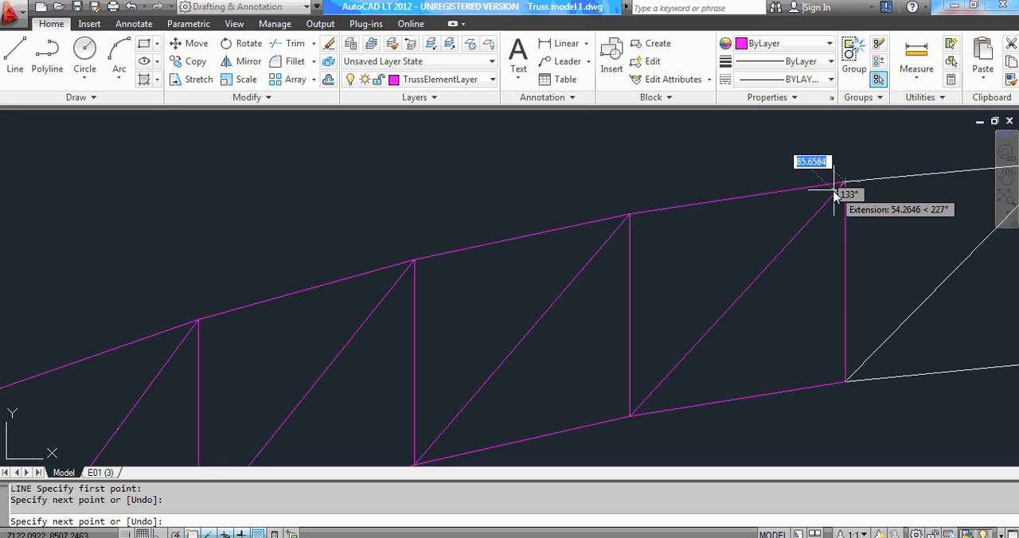
pyautogui.press('Escape')
pyautogui.press('Escape')
# Trace the fifth top-chord segment with a new line from the fifth to the sixth top-chord joint.
pyautogui.scroll(-2, 660, 211)
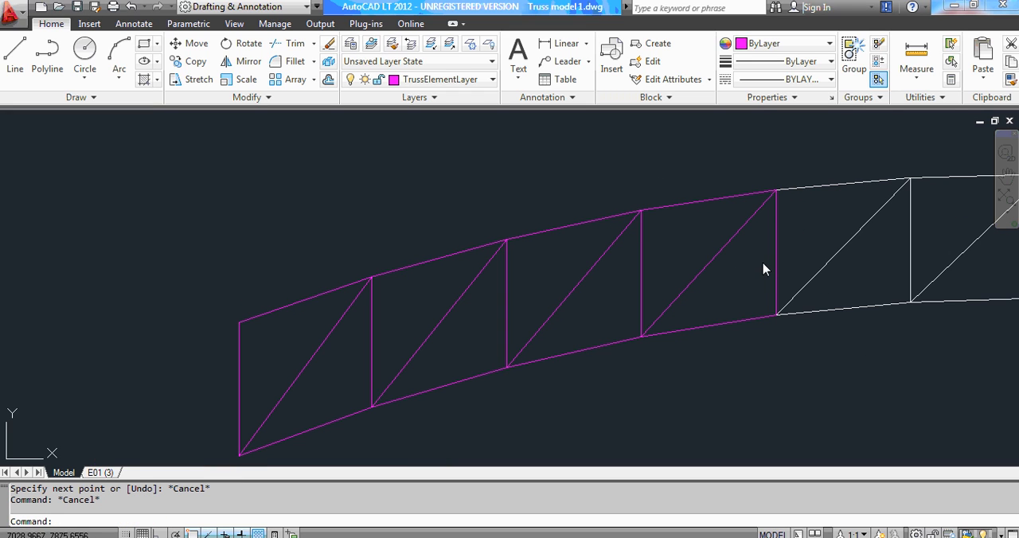
pyautogui.click(16, 64)
pyautogui.scroll(-3, 252, 310)
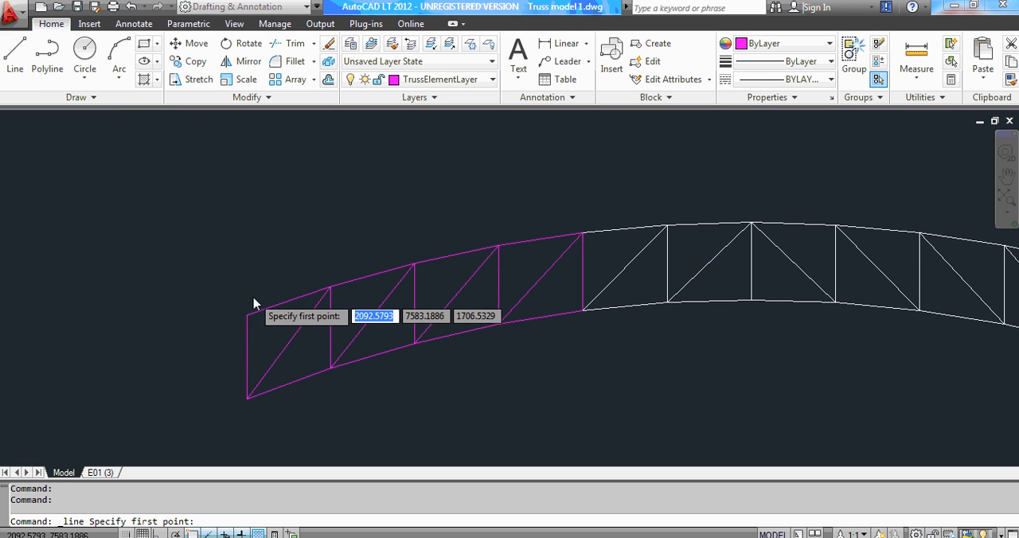
pyautogui.scroll(6, 483, 228)
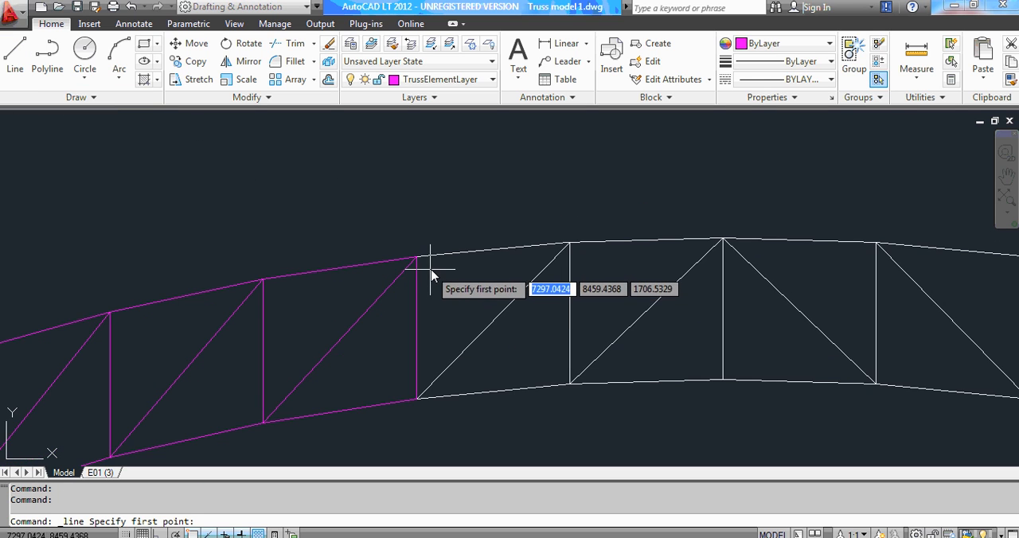
pyautogui.scroll(3, 410, 253)
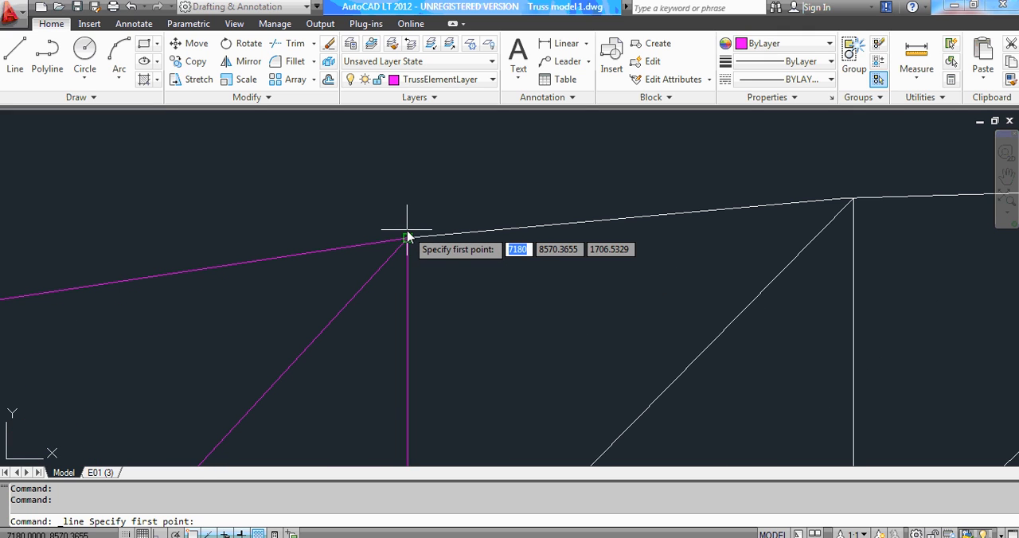
pyautogui.click(407, 238)
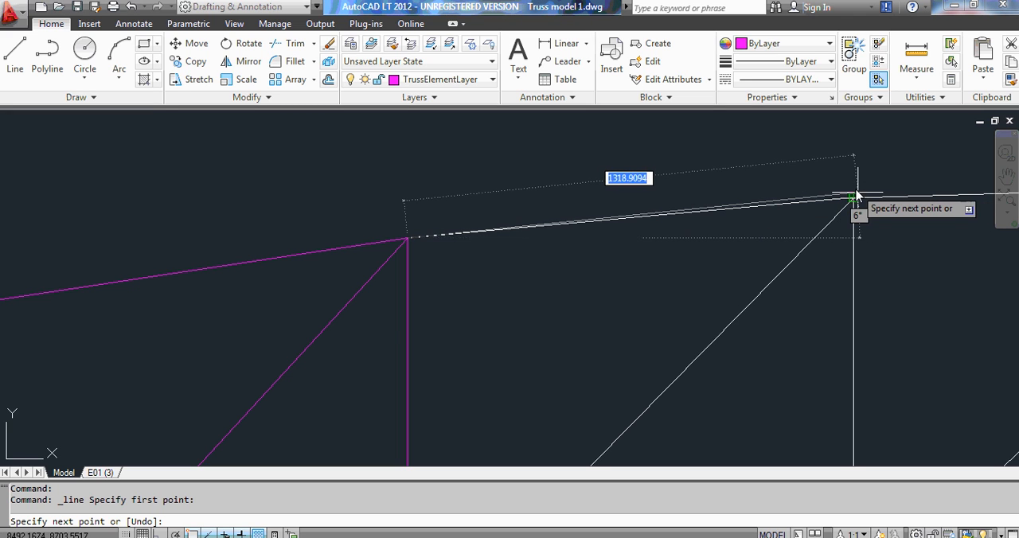
pyautogui.scroll(1, 860, 199)
pyautogui.scroll(2, 868, 198)
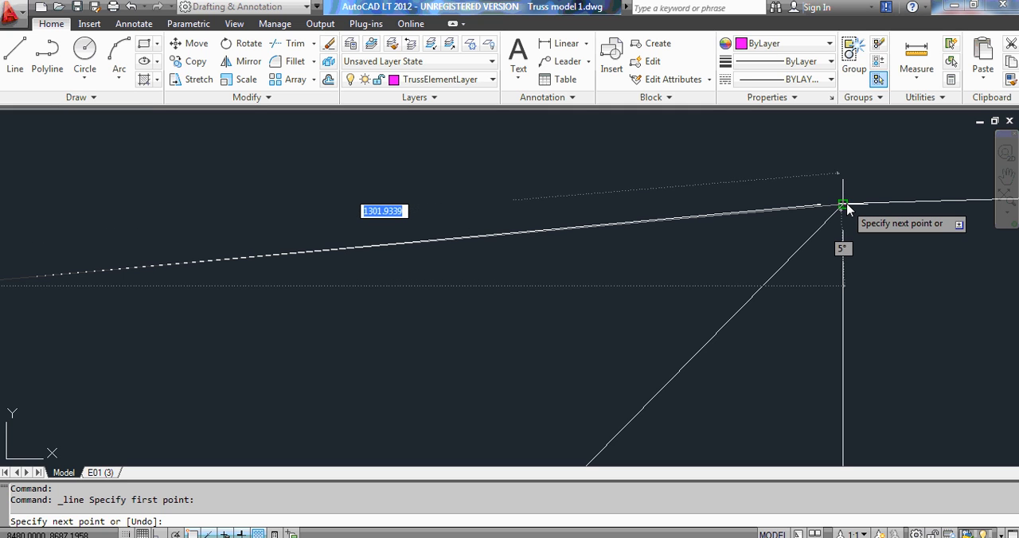
pyautogui.click(842, 207)
# Continue the line down the fifth diagonal to the fifth bottom-chord joint and along the bottom chord to its sixth joint.
pyautogui.scroll(-4, 851, 159)
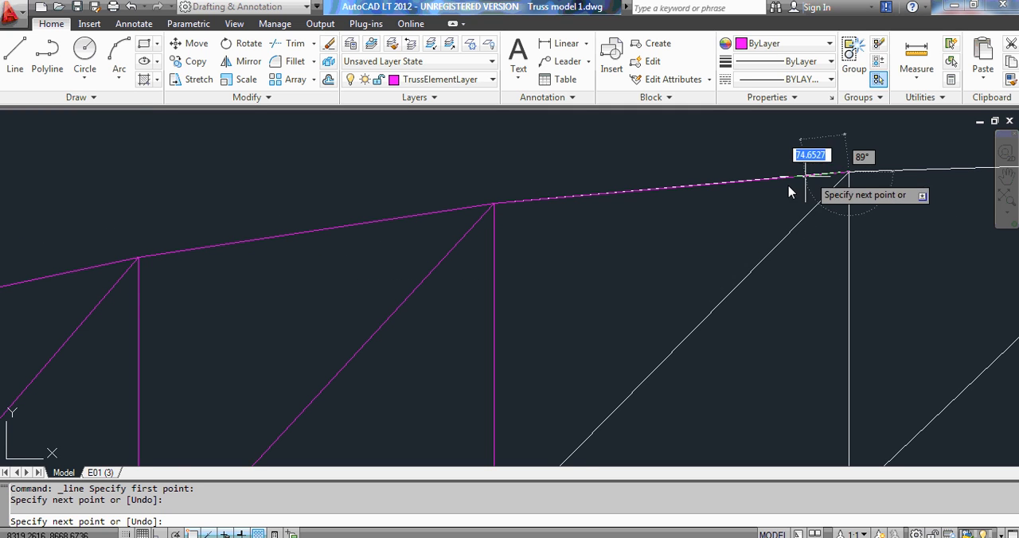
pyautogui.scroll(-2, 794, 164)
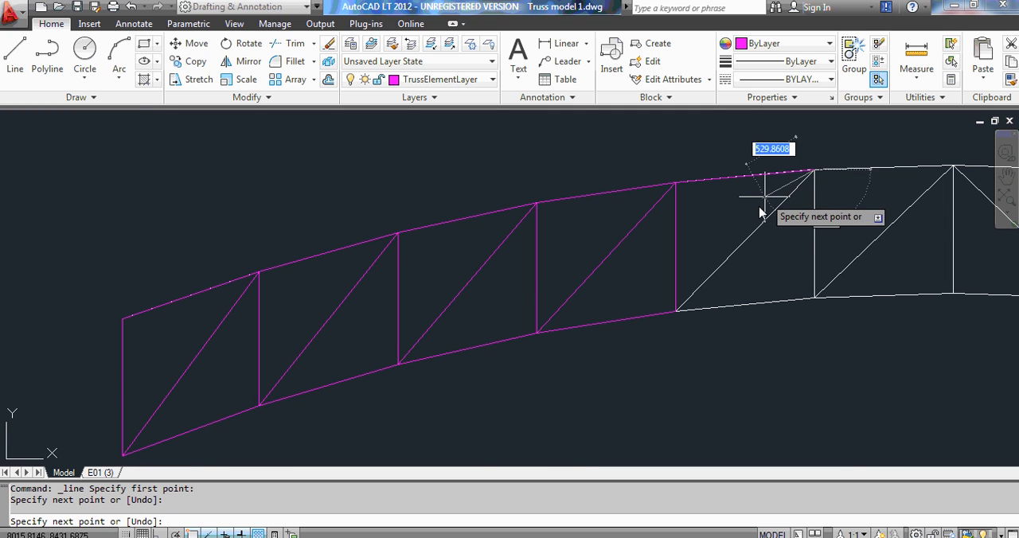
pyautogui.scroll(2, 755, 206)
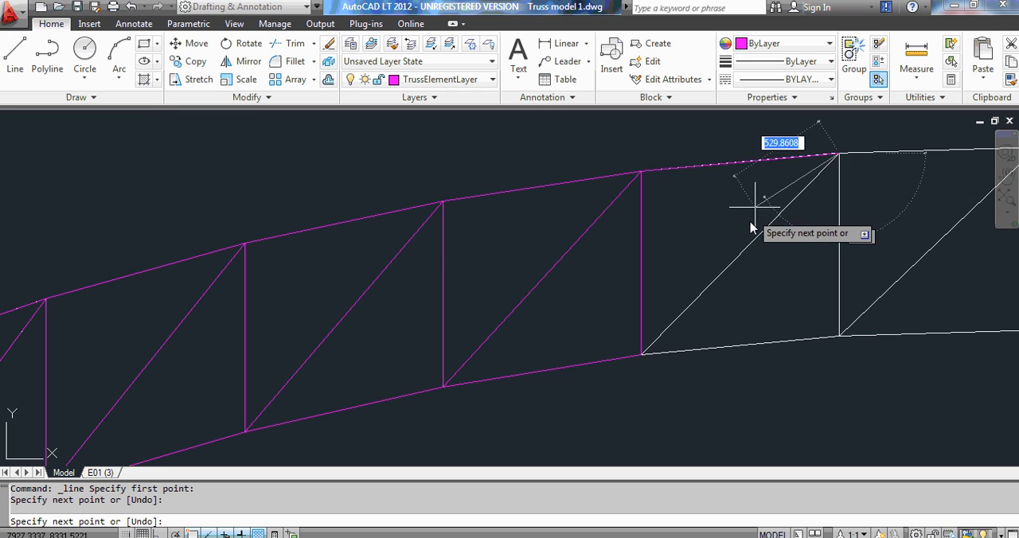
pyautogui.click(642, 356)
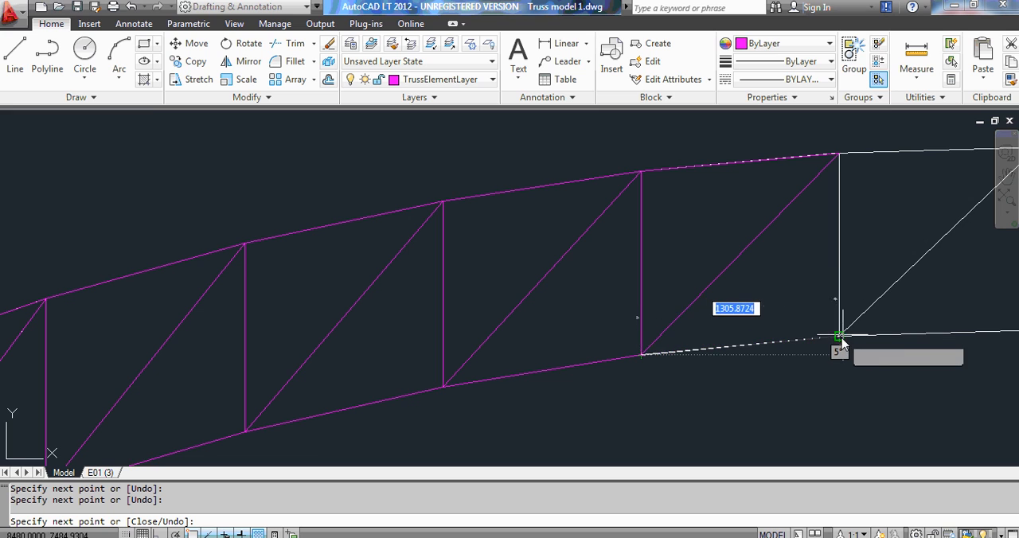
pyautogui.scroll(3, 840, 341)
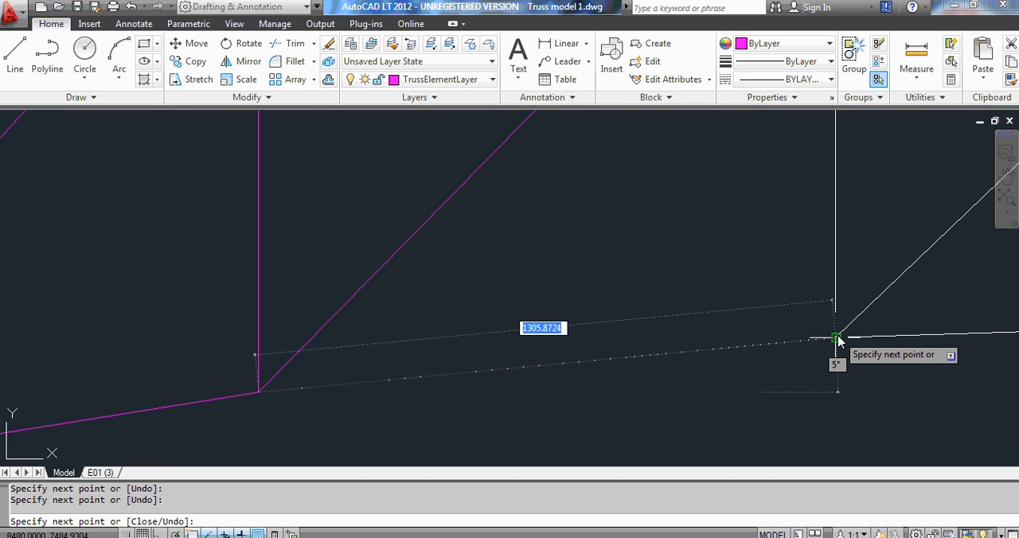
pyautogui.click(838, 340)
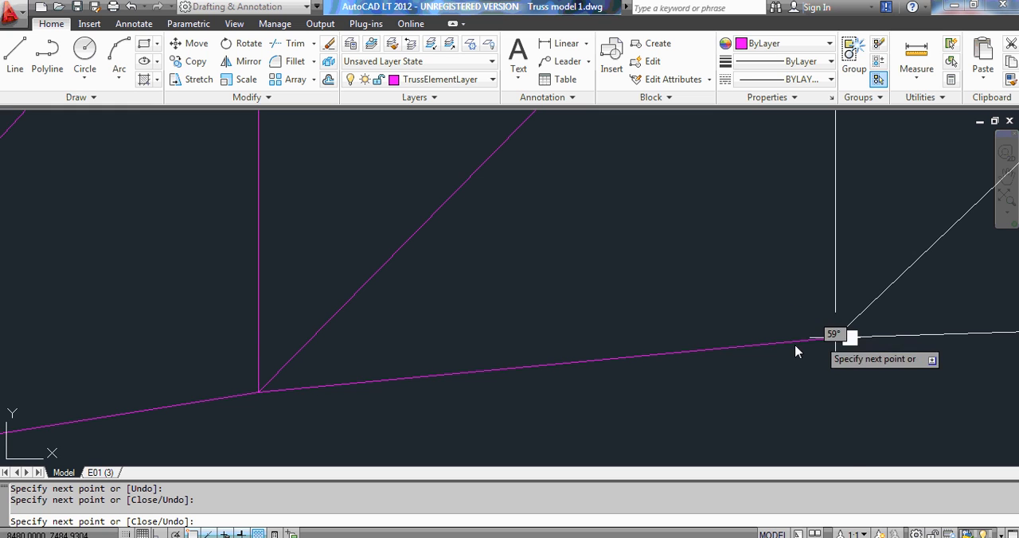
# Continue the line up the sixth vertical to the sixth top-chord joint and end the line.
pyautogui.scroll(-5, 674, 364)
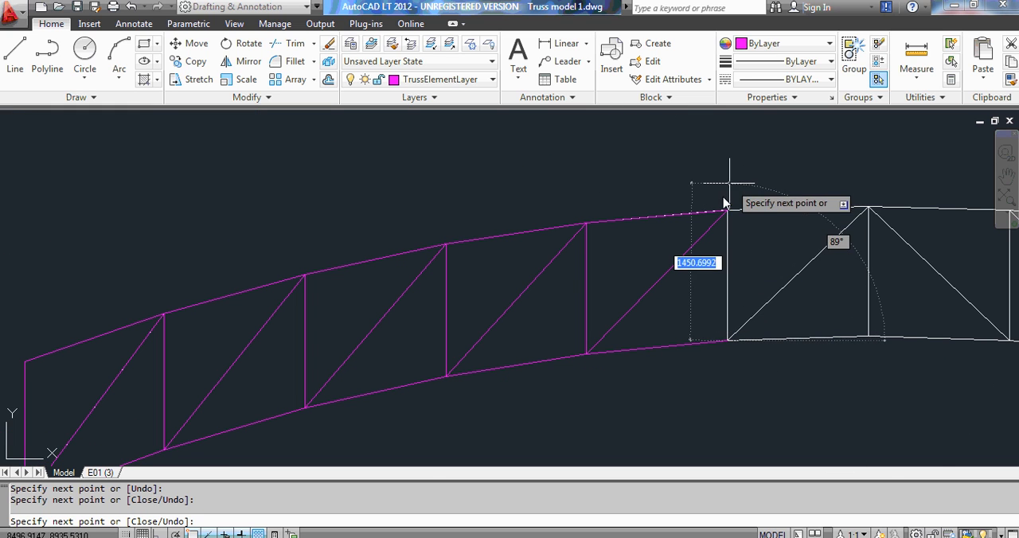
pyautogui.scroll(2, 723, 211)
pyautogui.scroll(3, 722, 219)
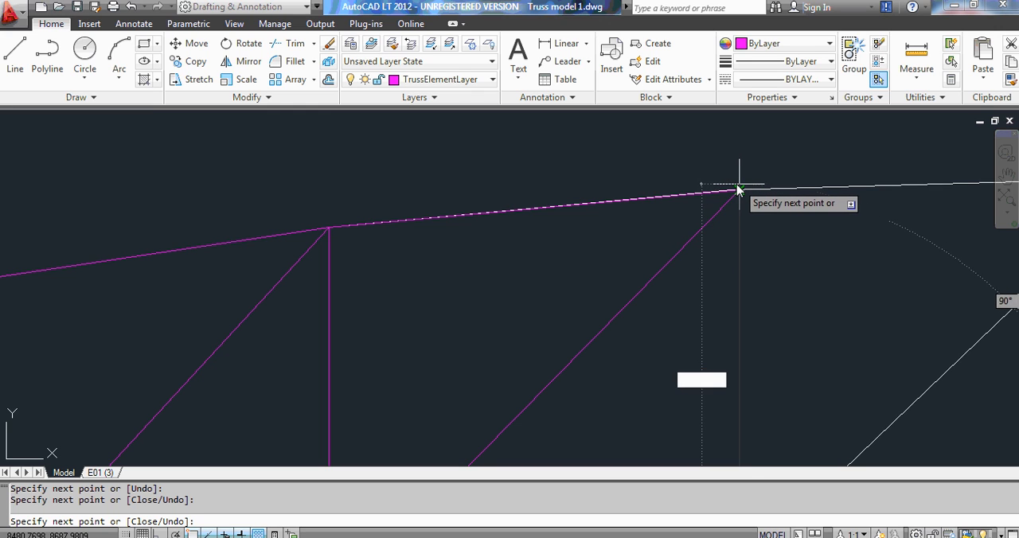
pyautogui.scroll(3, 738, 195)
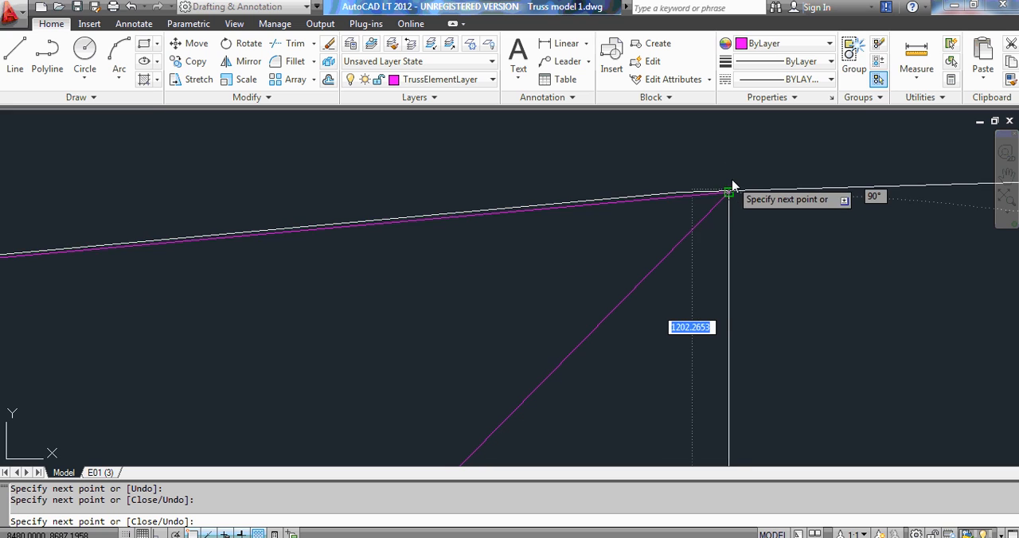
pyautogui.scroll(5, 732, 185)
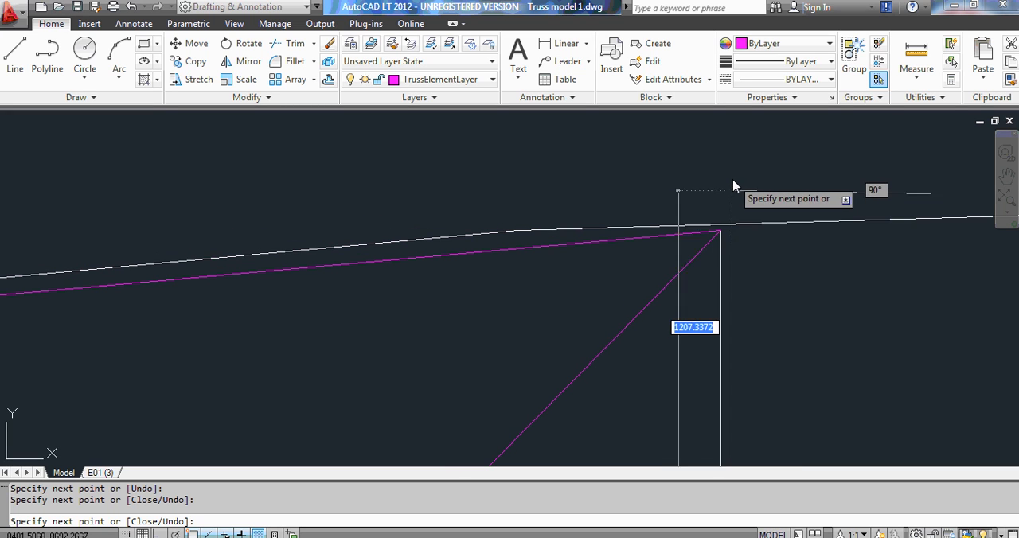
pyautogui.click(724, 235)
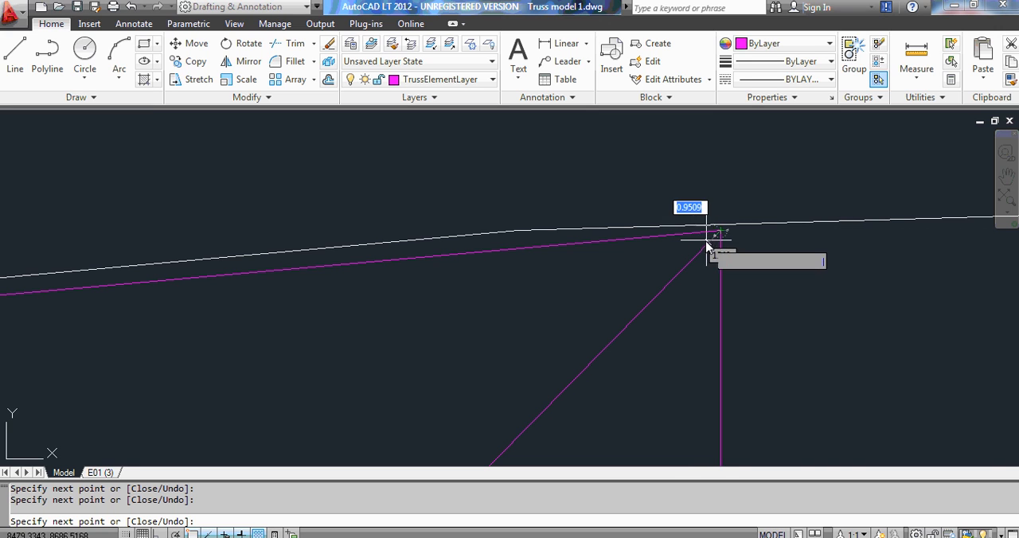
pyautogui.moveTo(709, 237); pyautogui.dragTo(671, 222, button='middle')
pyautogui.scroll(-5, 671, 221)
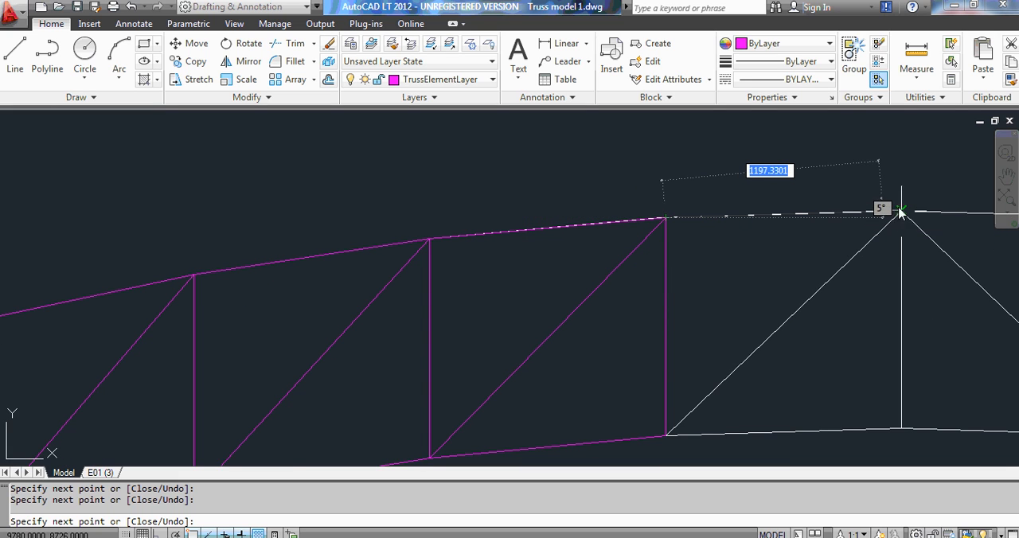
pyautogui.scroll(-2, 653, 167)
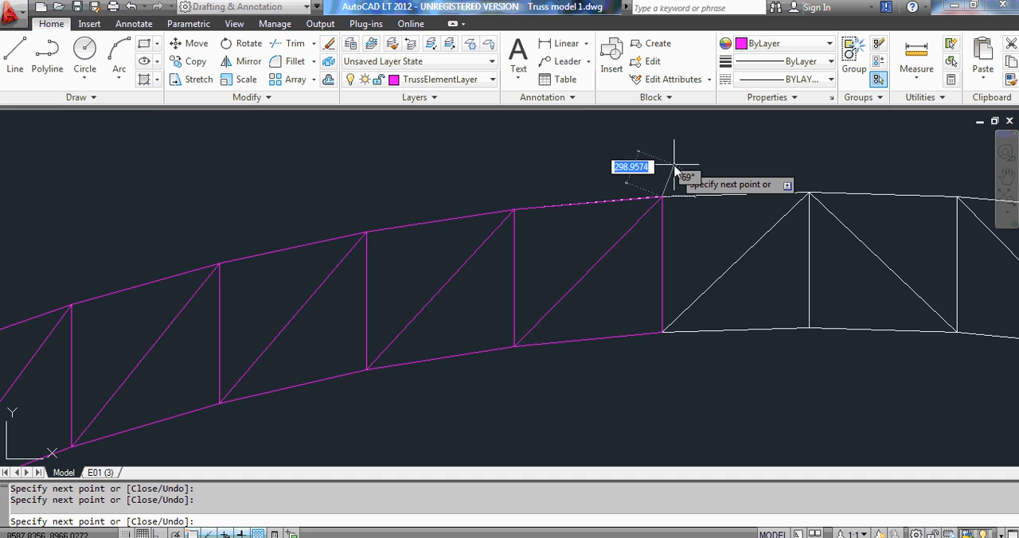
pyautogui.click(694, 211)
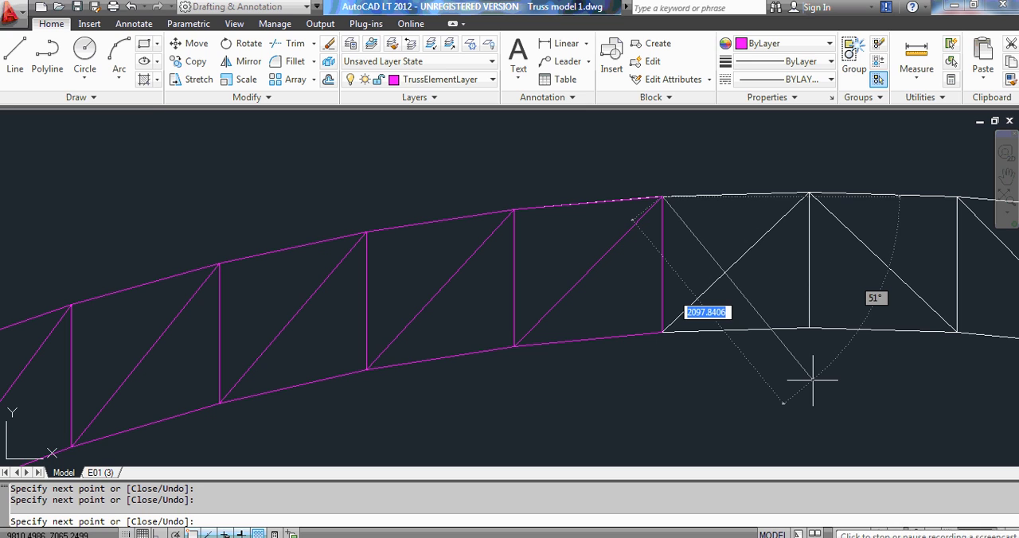
pyautogui.press('Escape')
pyautogui.press('Escape')
# Turn off the current layer, TrussElementLayer, to hide the traced truss members.
pyautogui.scroll(-4, 451, 189)
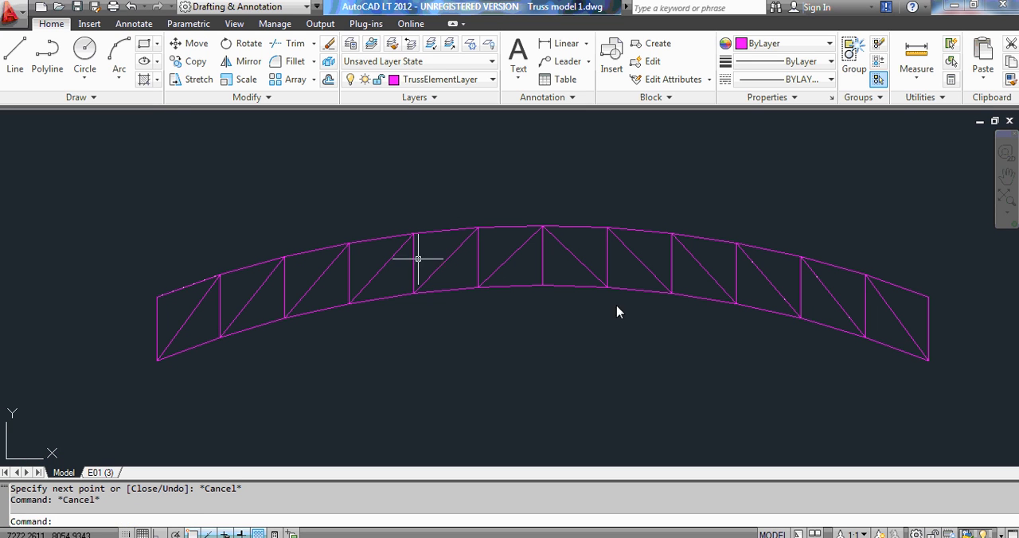
pyautogui.press('alt')
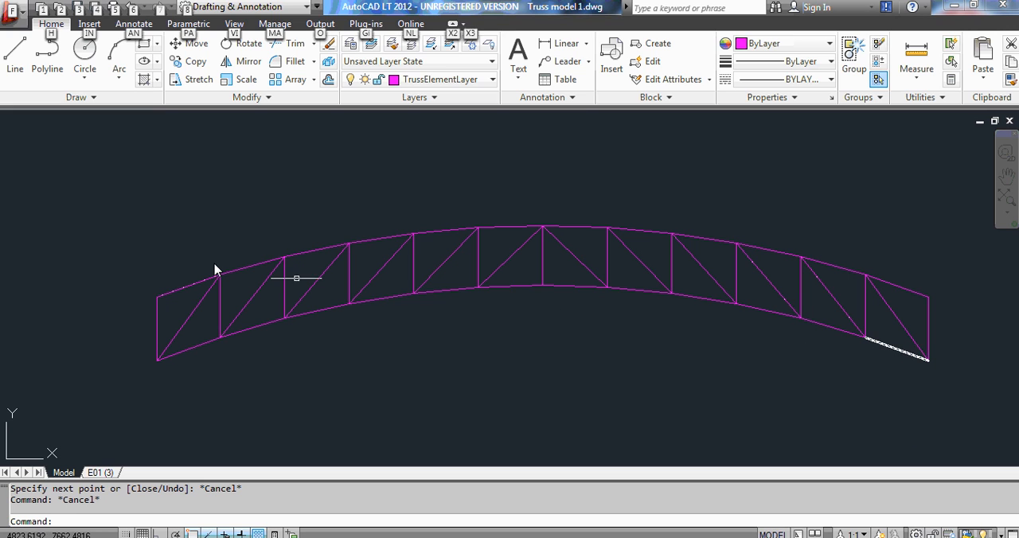
pyautogui.click(467, 6)
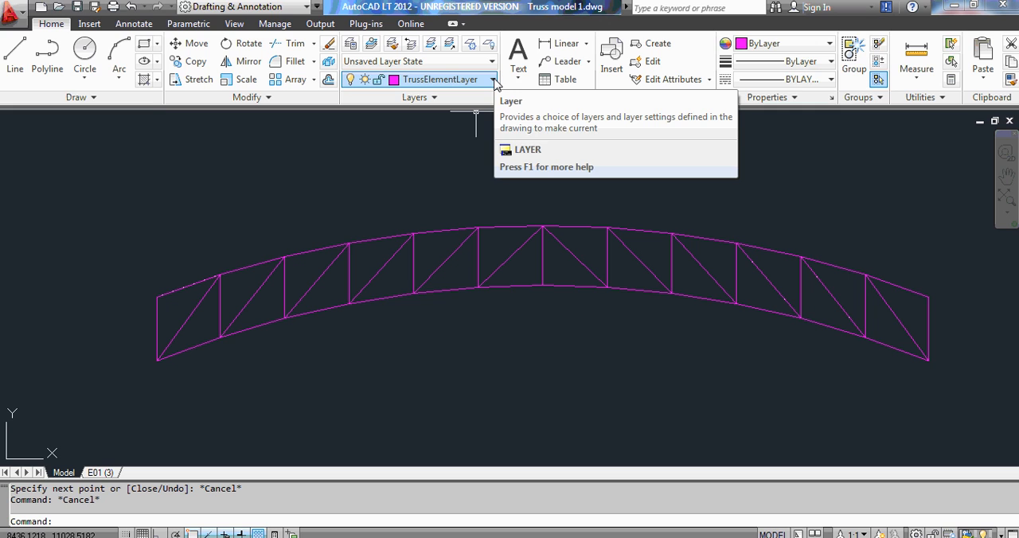
pyautogui.click(354, 81)
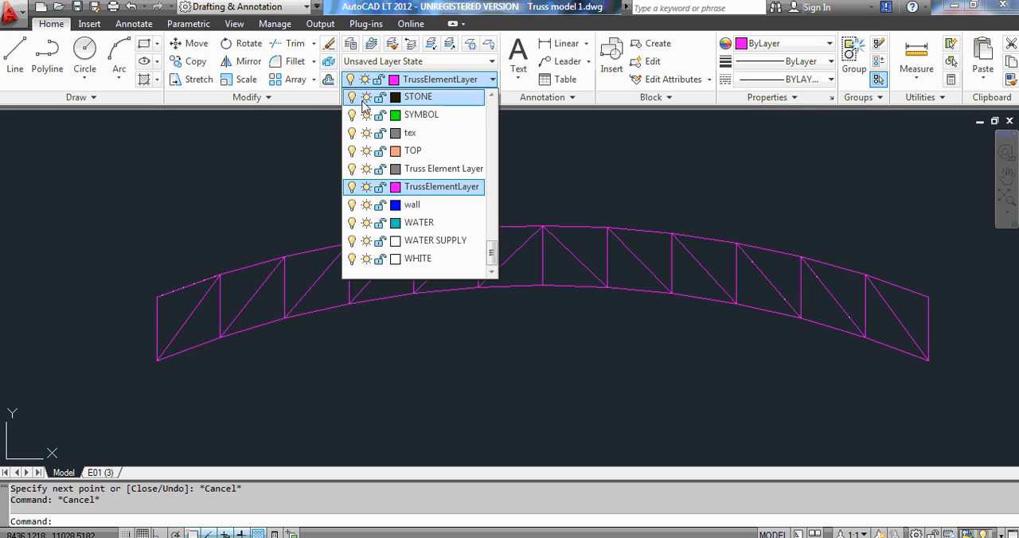
pyautogui.click(352, 187)
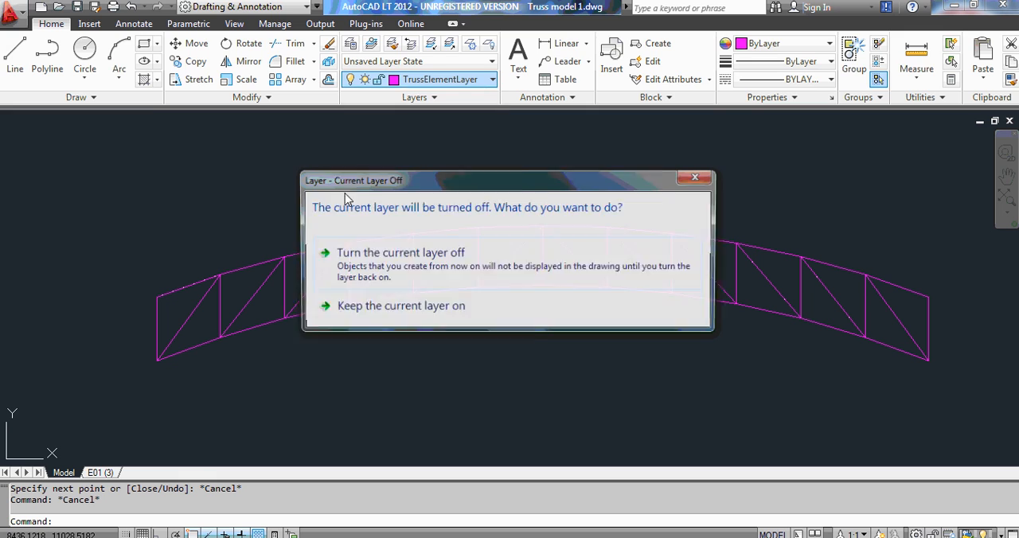
pyautogui.click(425, 258)
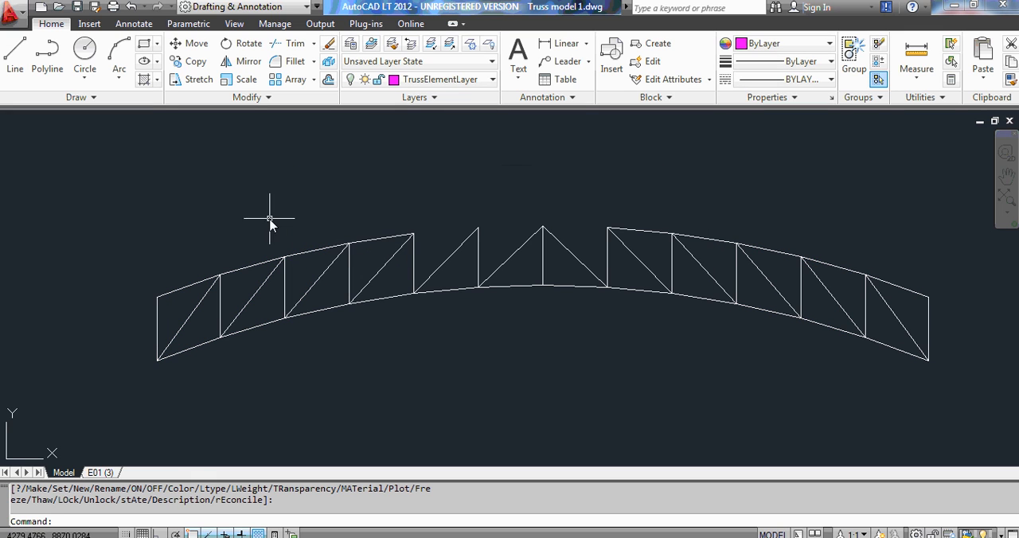
# Delete all the original white truss lines that remain displayed.
pyautogui.scroll(-2, 144, 205)
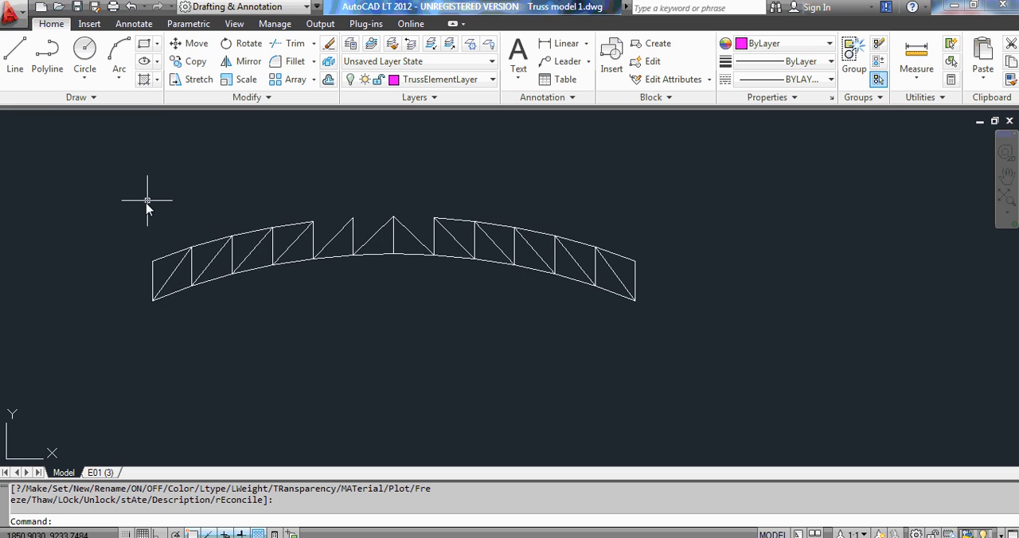
pyautogui.click(83, 167)
pyautogui.click(772, 348)
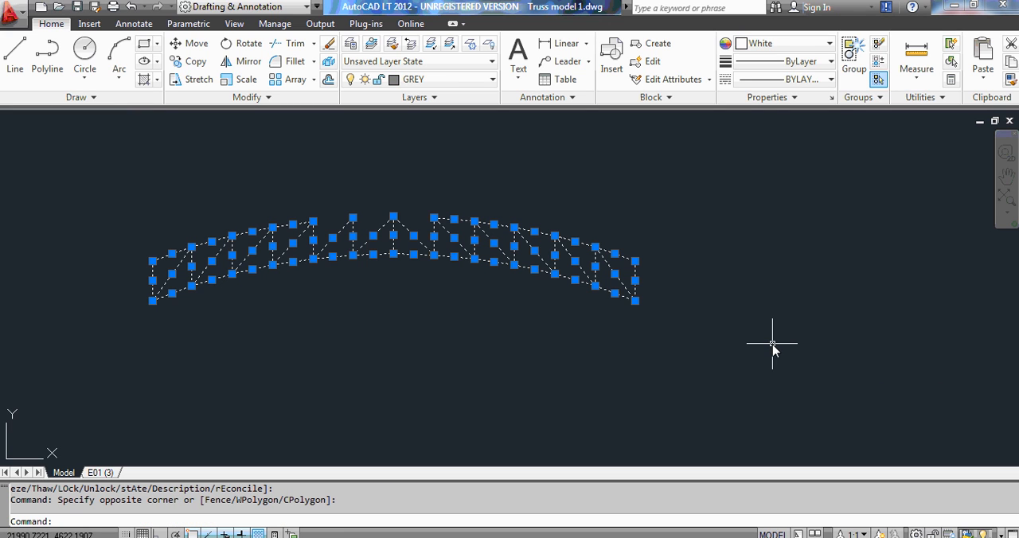
pyautogui.press('Delete')
# Zoom to the drawing extents to check for leftover objects and exit the pan mode.
pyautogui.click(1006, 177)
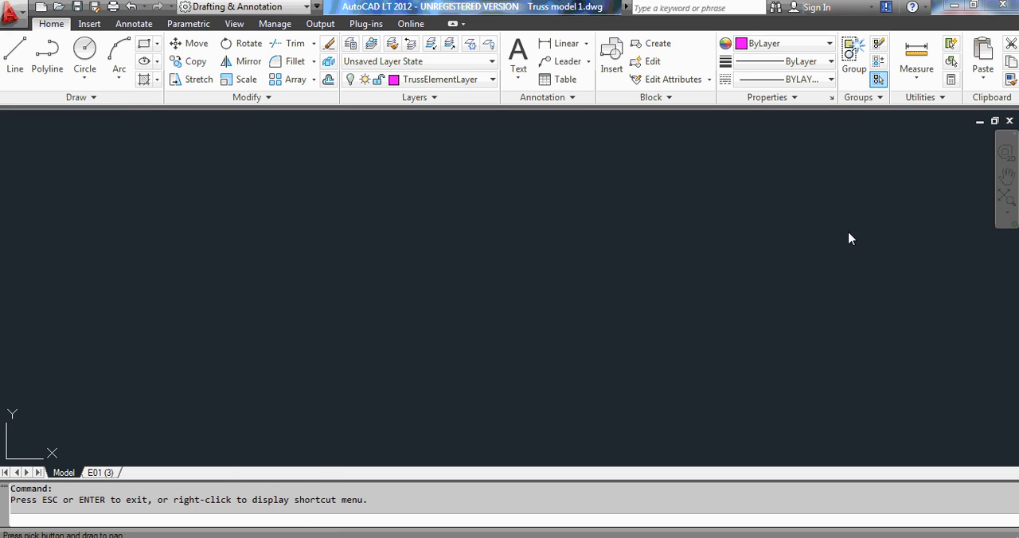
pyautogui.rightClick(446, 239)
pyautogui.click(499, 344)
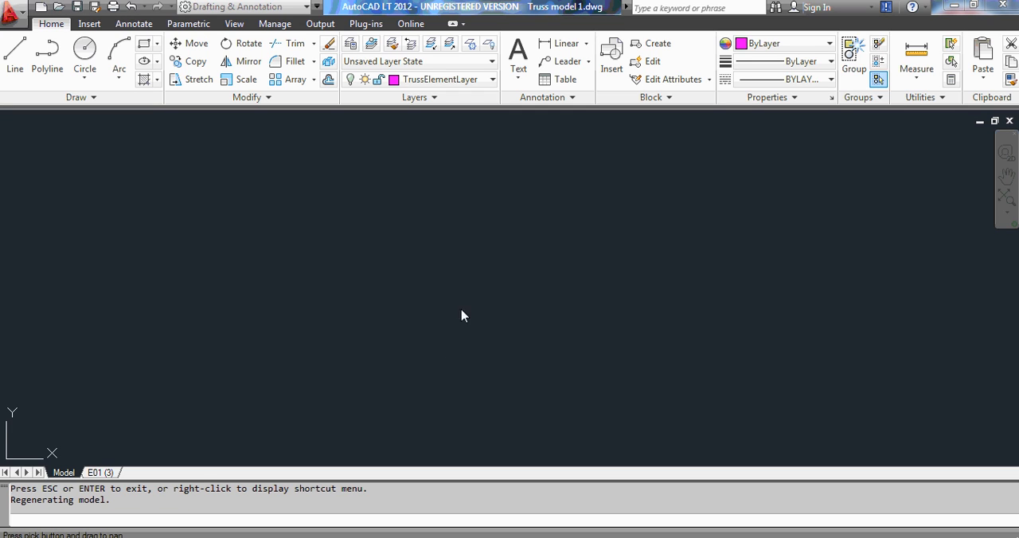
pyautogui.rightClick(396, 241)
pyautogui.click(460, 347)
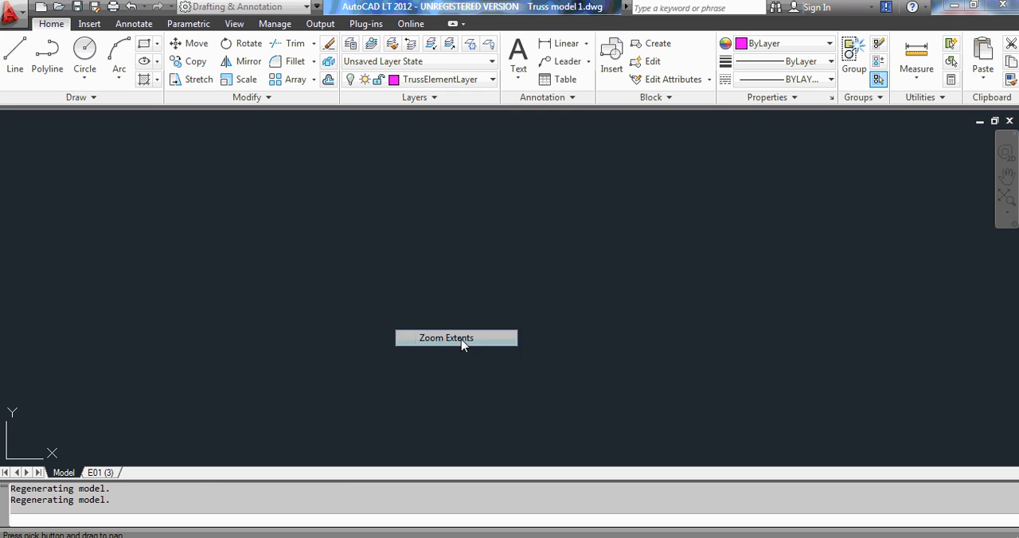
pyautogui.rightClick(388, 226)
pyautogui.click(406, 229)
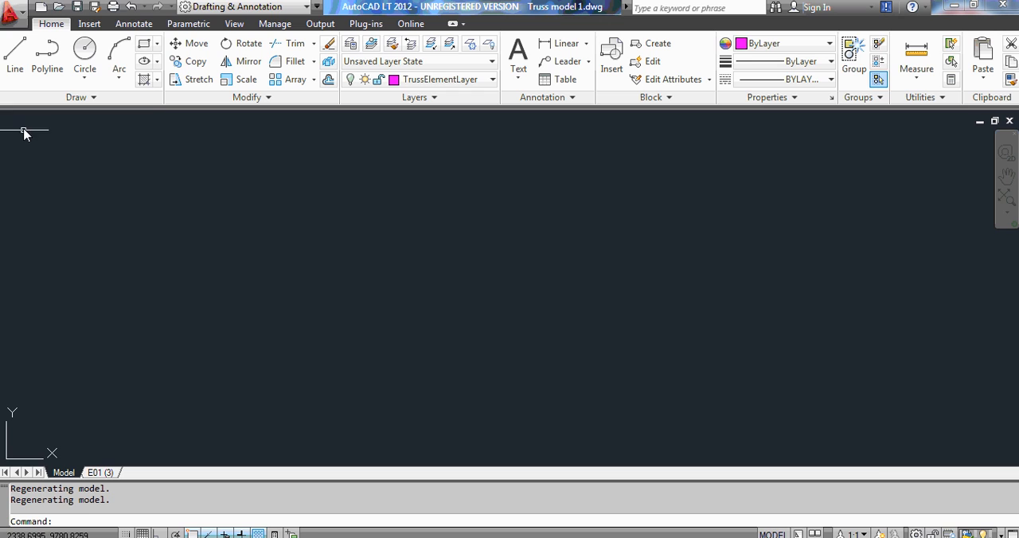
# Check the empty drawing area for leftover objects with a selection window and turn TrussElementLayer back on.
pyautogui.click(24, 126)
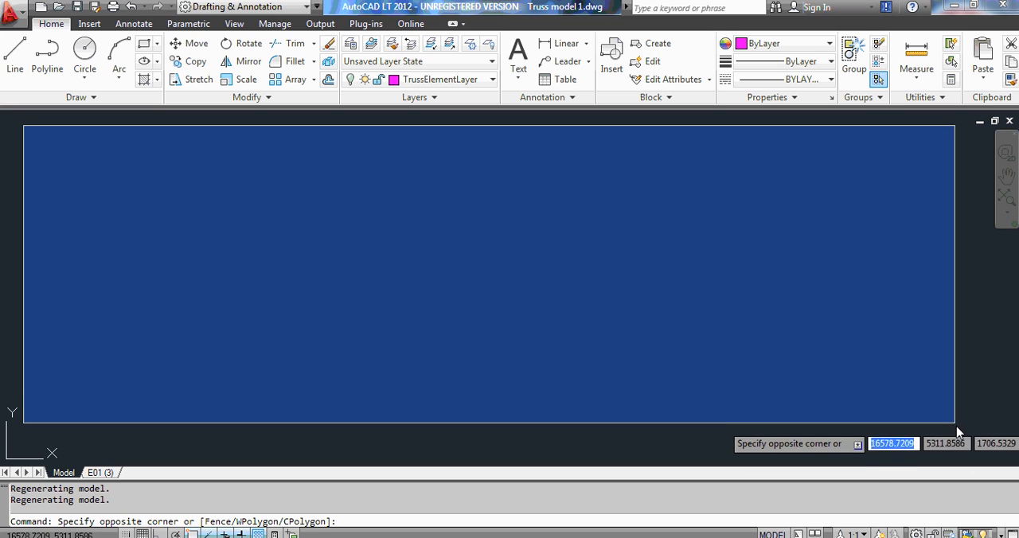
pyautogui.click(959, 425)
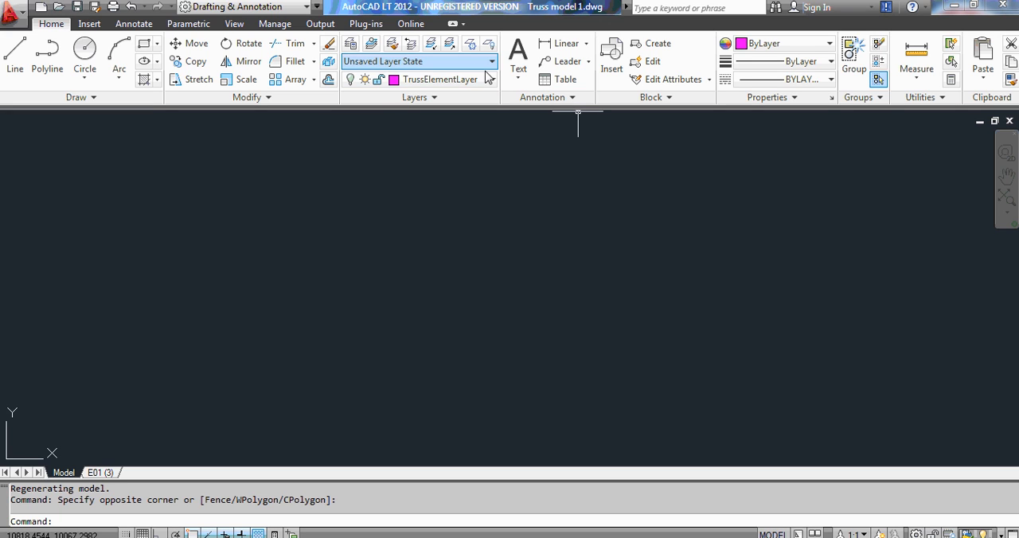
pyautogui.click(426, 79)
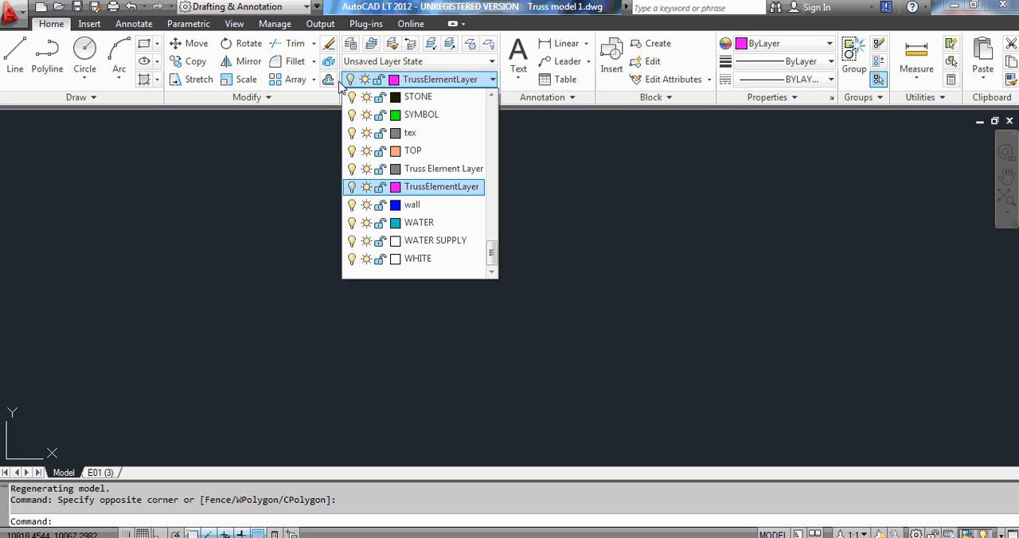
pyautogui.click(351, 188)
pyautogui.click(433, 189)
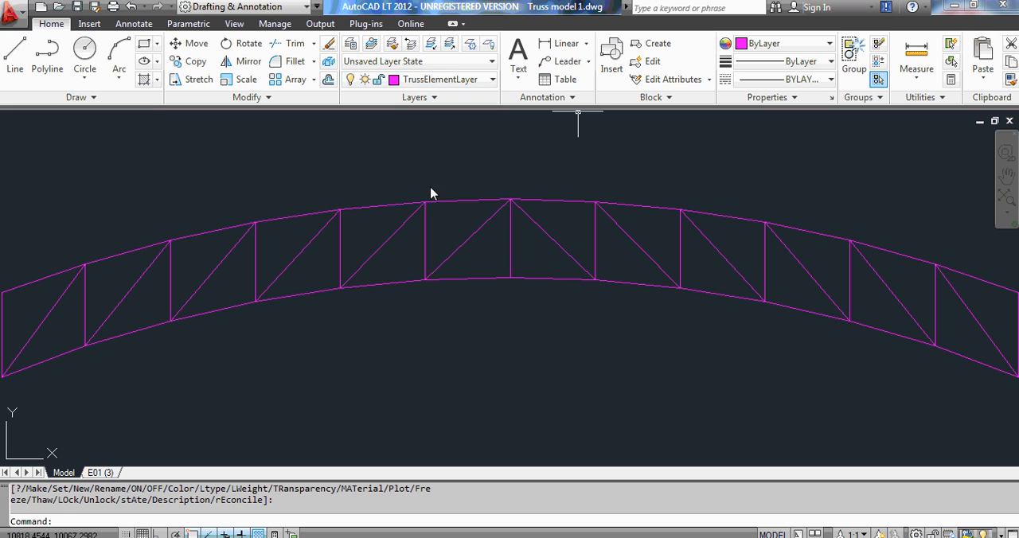
pyautogui.scroll(-2, 444, 214)
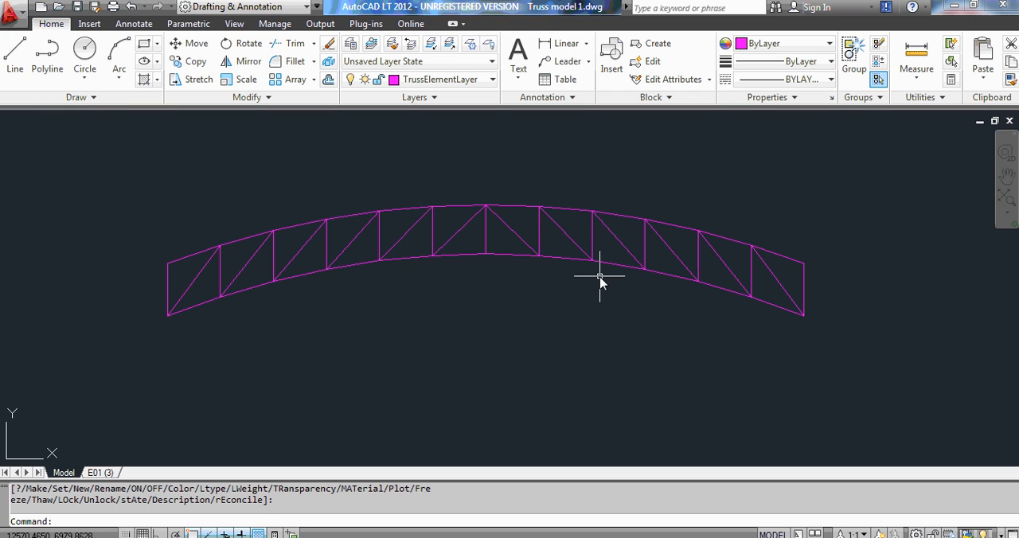
# Save the truss drawing as an AutoCAD 2004/LT2004 DXF file named Truss Example 1 in the Truss Example 1 folder.
pyautogui.hotkey('ctrl', 'shift', 's')
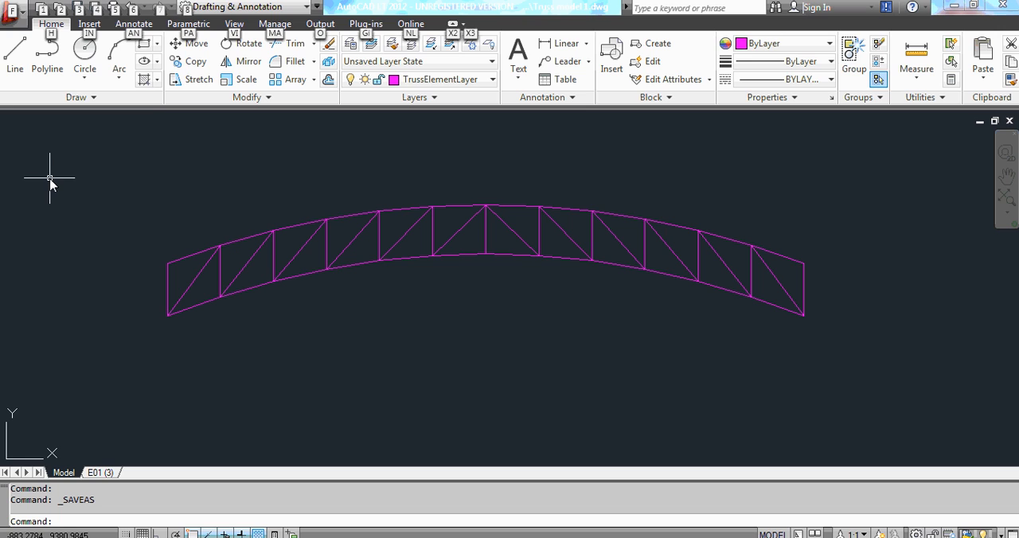
pyautogui.click(410, 10)
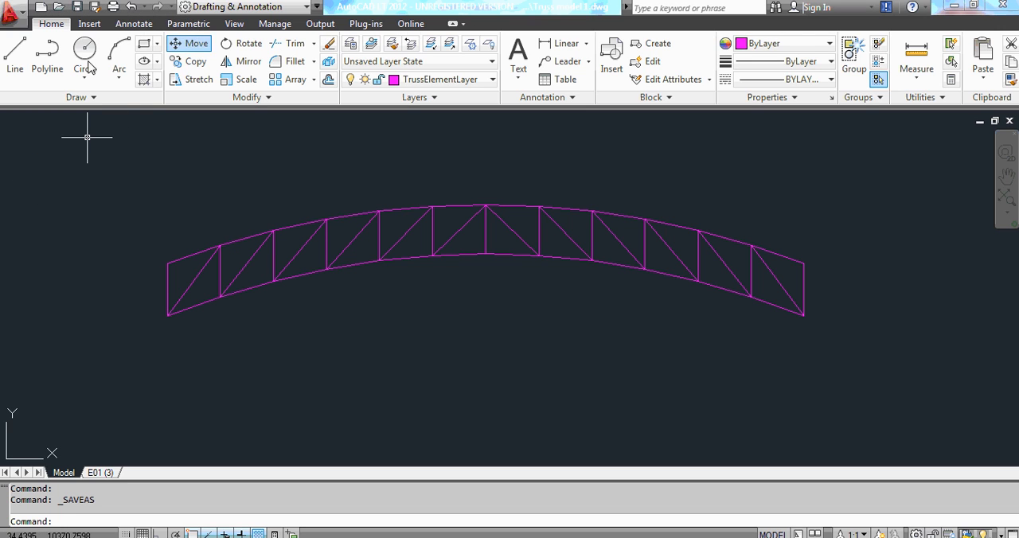
pyautogui.click(11, 16)
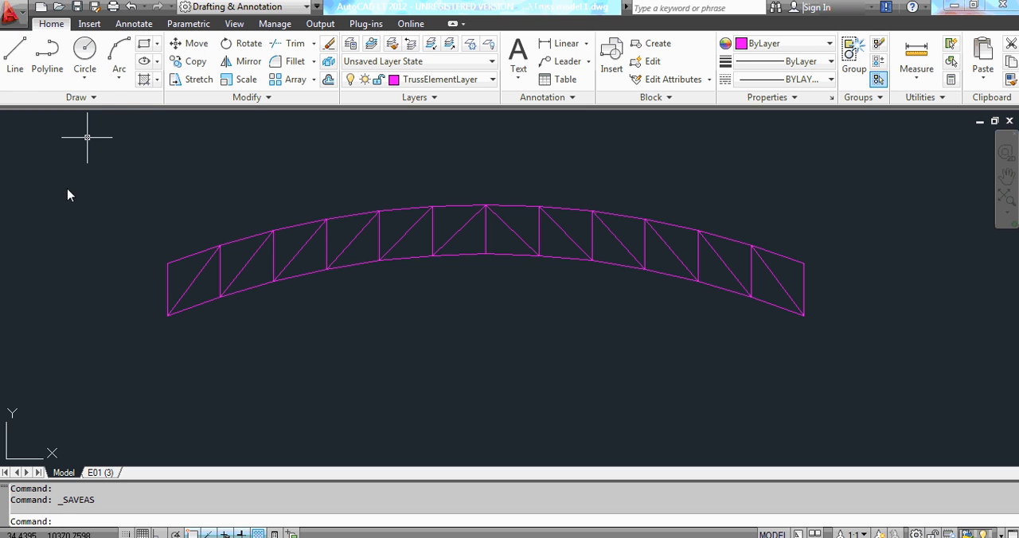
pyautogui.hotkey('ctrl', 'shift', 's')
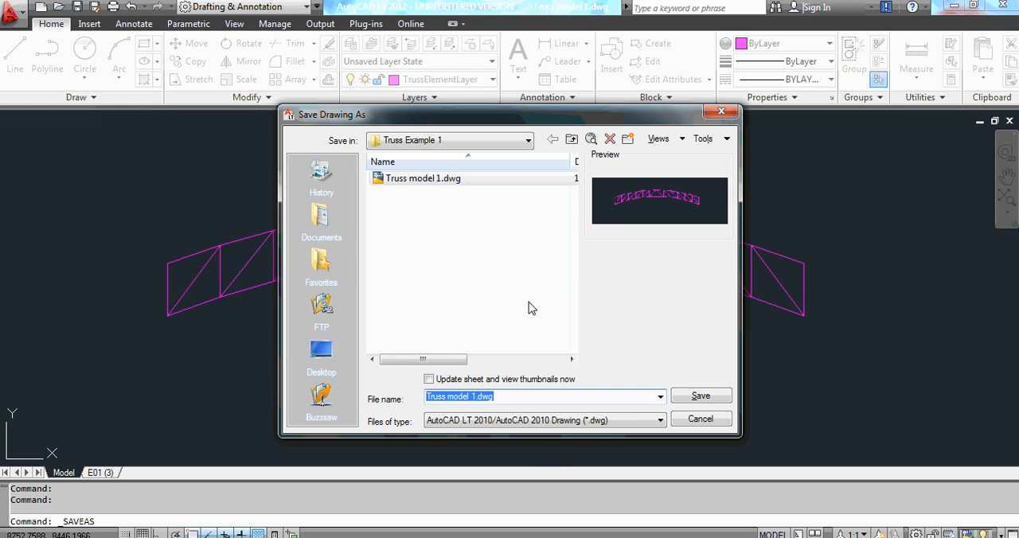
pyautogui.click(590, 421)
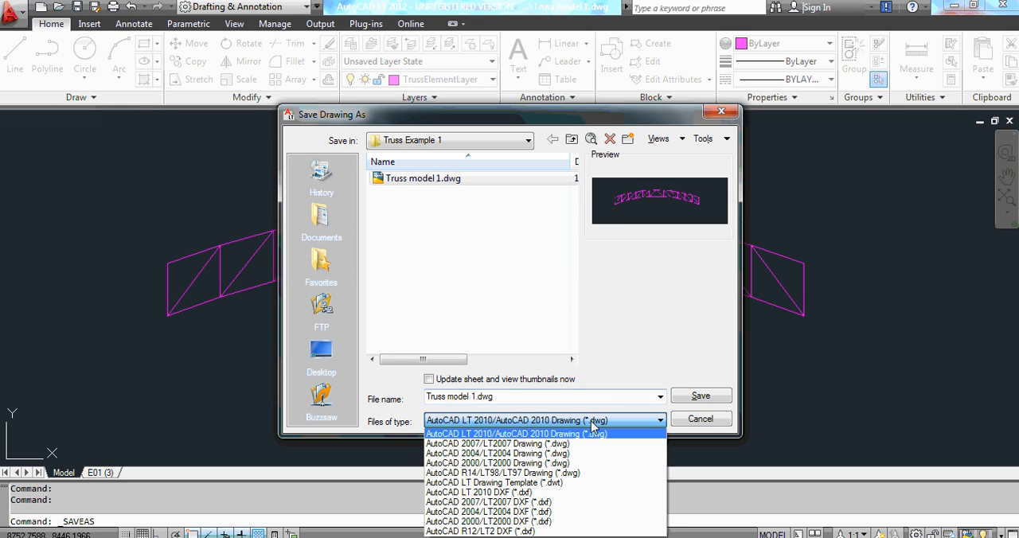
pyautogui.click(557, 513)
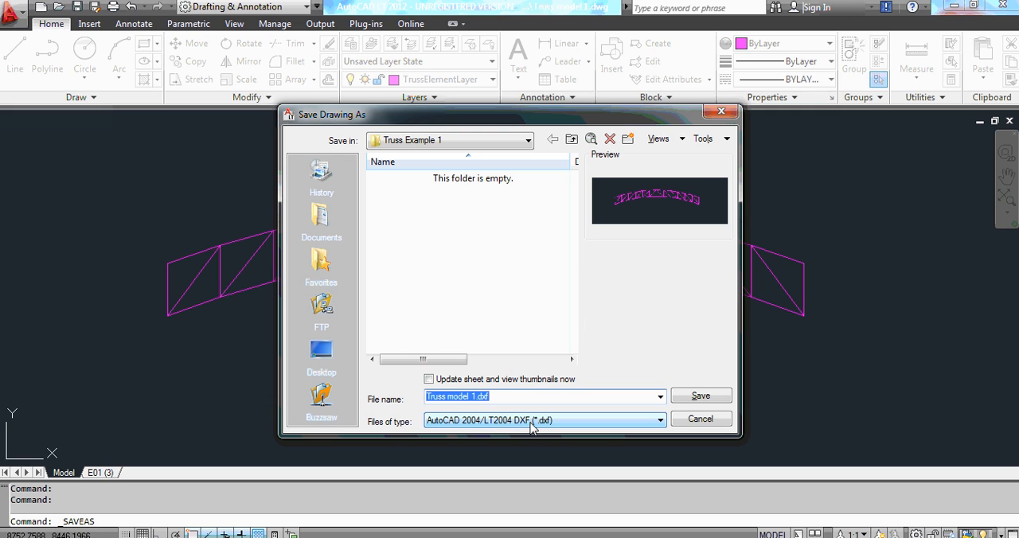
pyautogui.rightClick(465, 399)
pyautogui.click(505, 253)
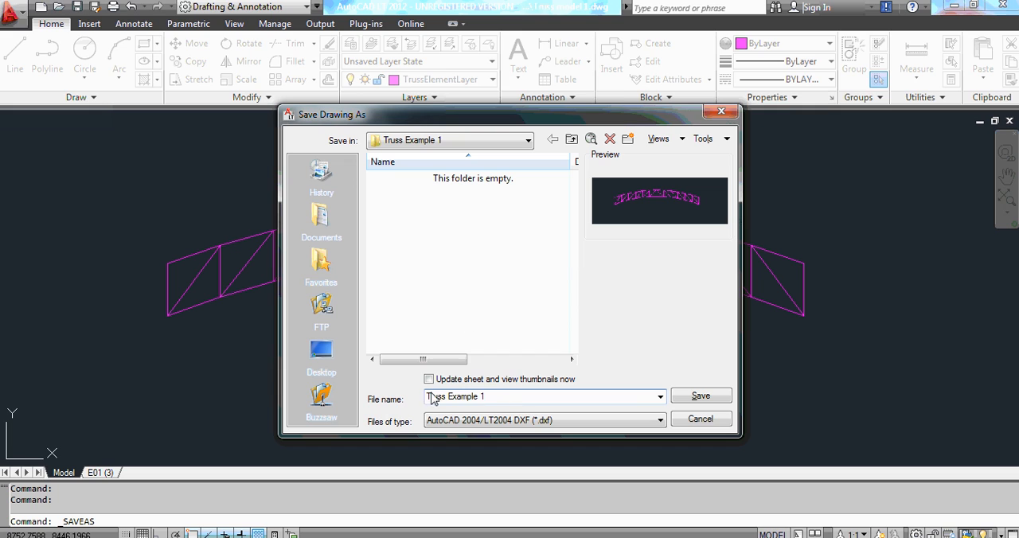
pyautogui.click(698, 398)
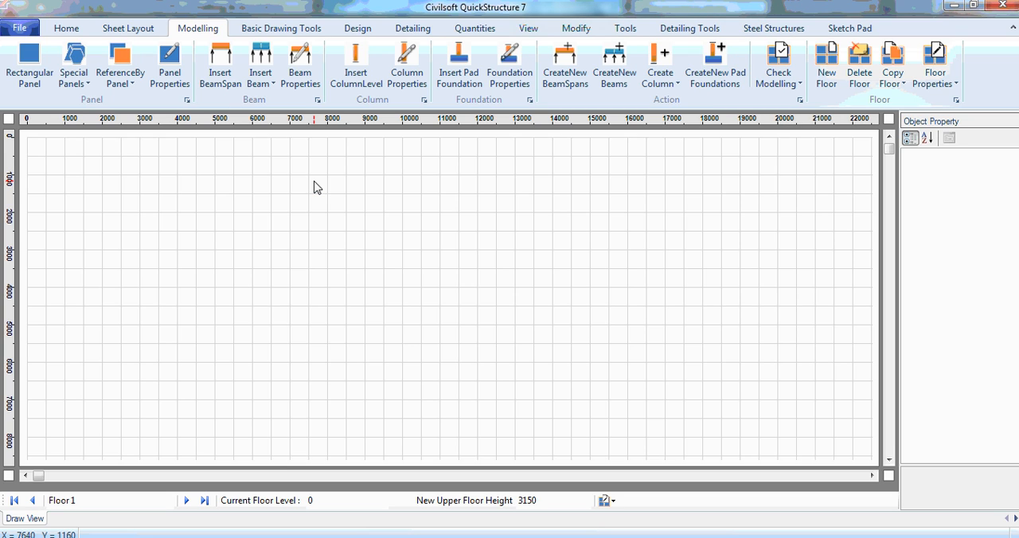
# Switch to Civilsoft QuickStructure 7 and start the import of an AutoCAD DXF steel element.
pyautogui.click(20, 30)
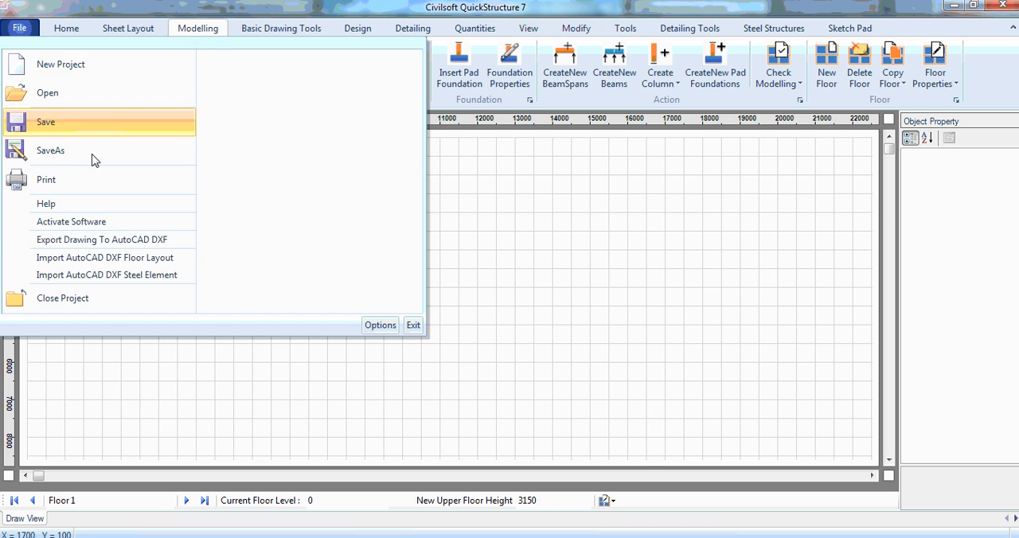
pyautogui.click(9, 19)
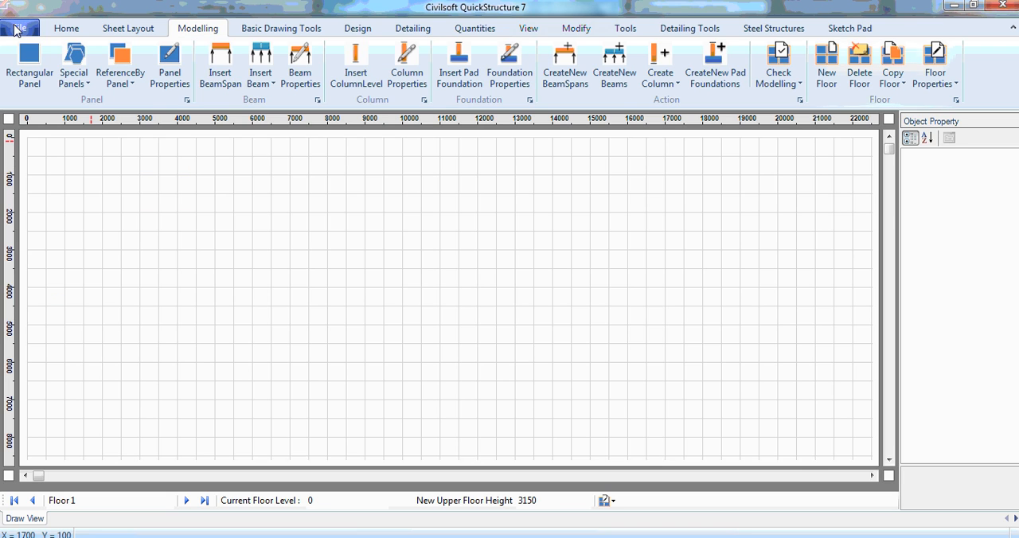
pyautogui.click(11, 25)
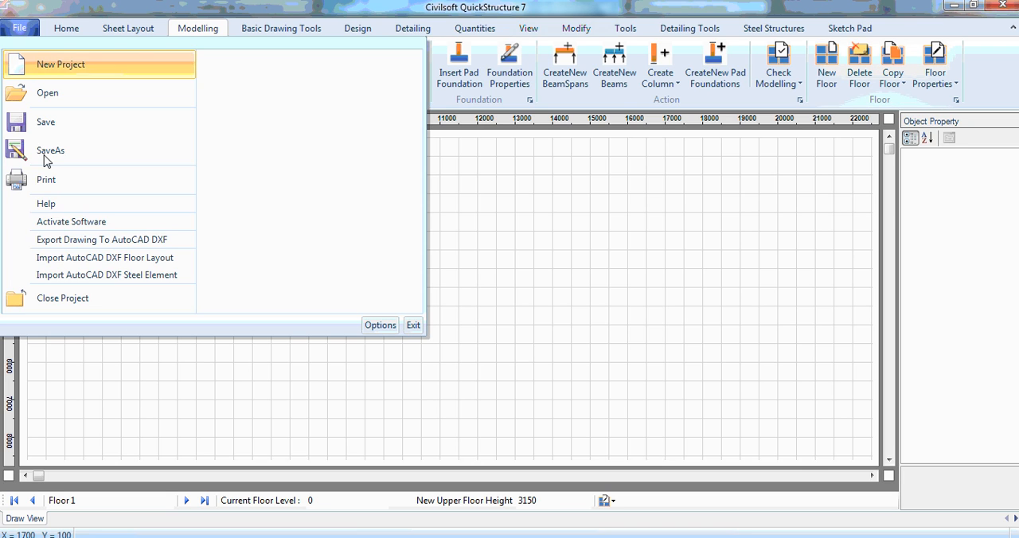
pyautogui.click(111, 276)
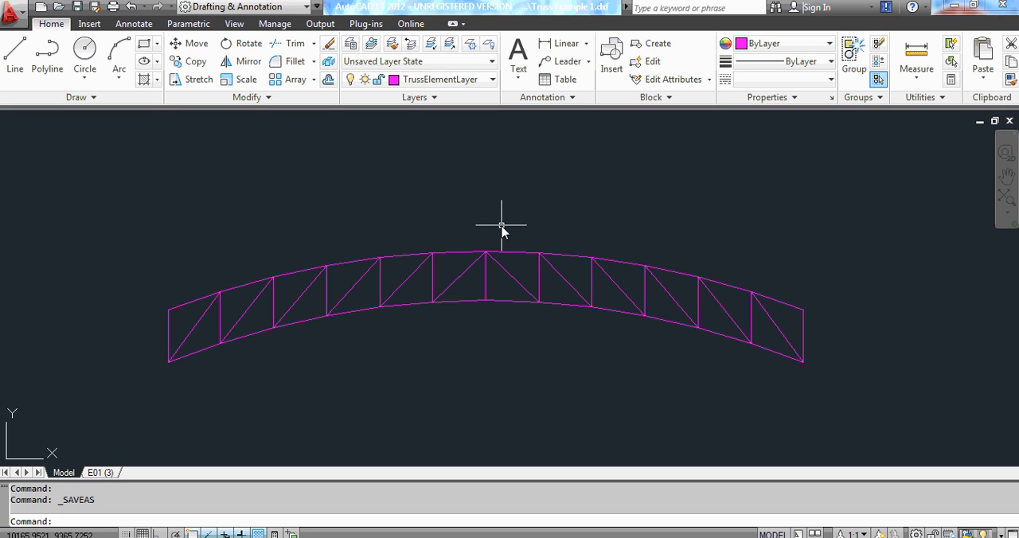
# Switch back to AutoCAD, save the DXF, and save the drawing as Truss Example 1.dwg in AutoCAD LT 2010/AutoCAD 2010 format.
pyautogui.click(78, 8)
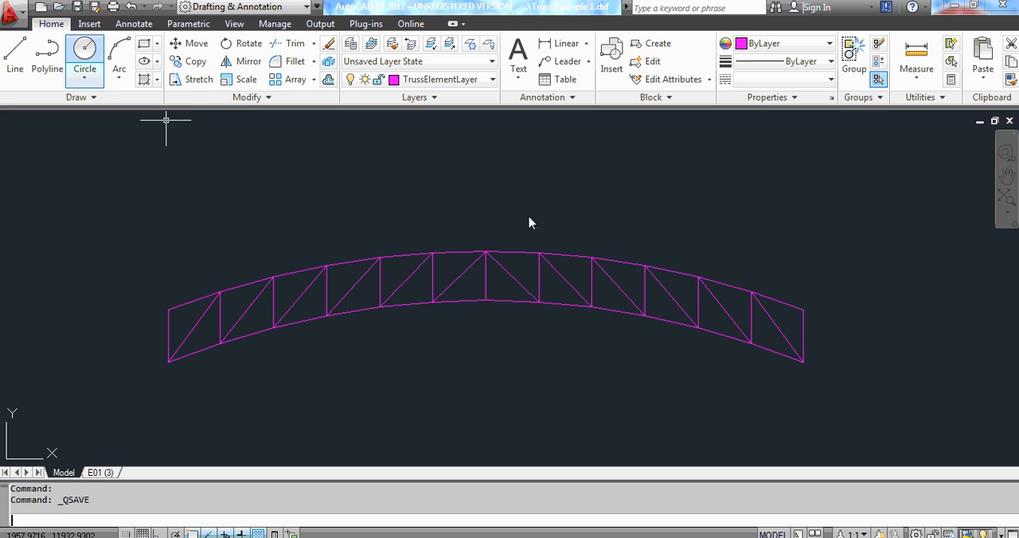
pyautogui.click(11, 16)
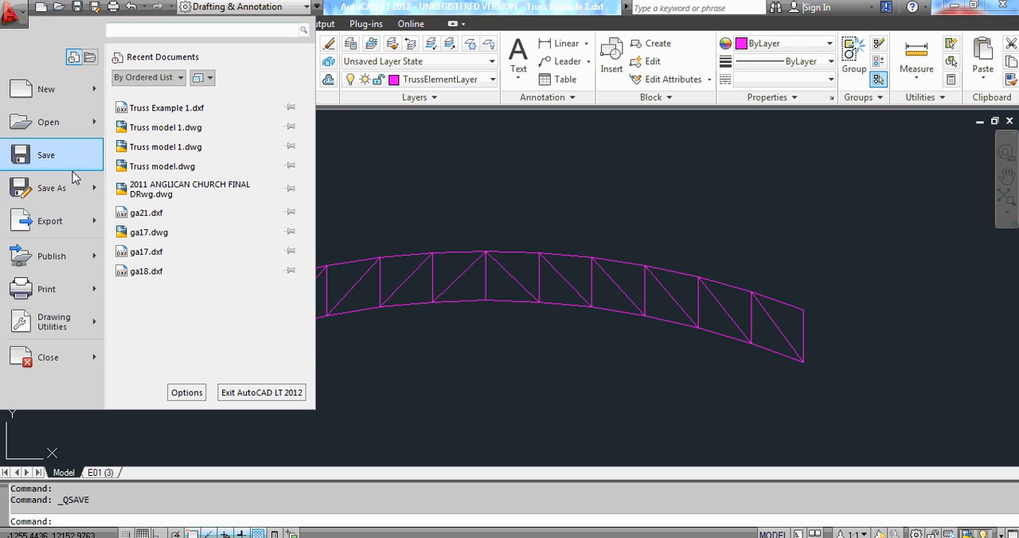
pyautogui.click(60, 197)
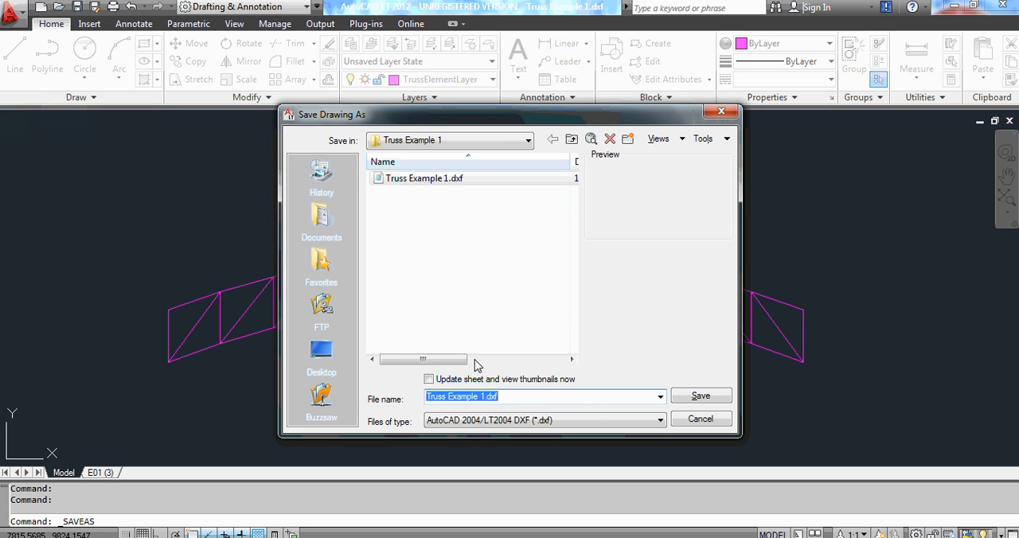
pyautogui.click(575, 422)
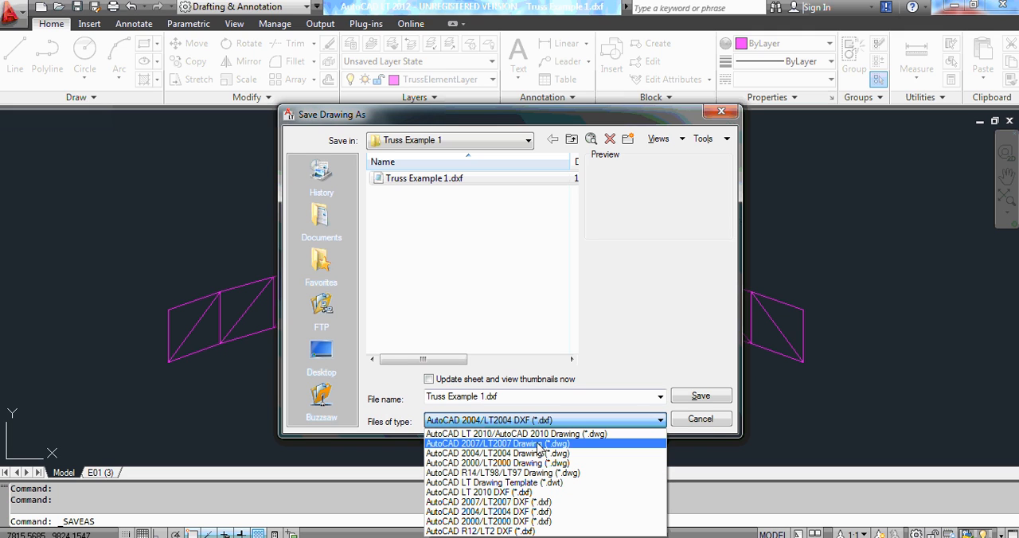
pyautogui.click(546, 435)
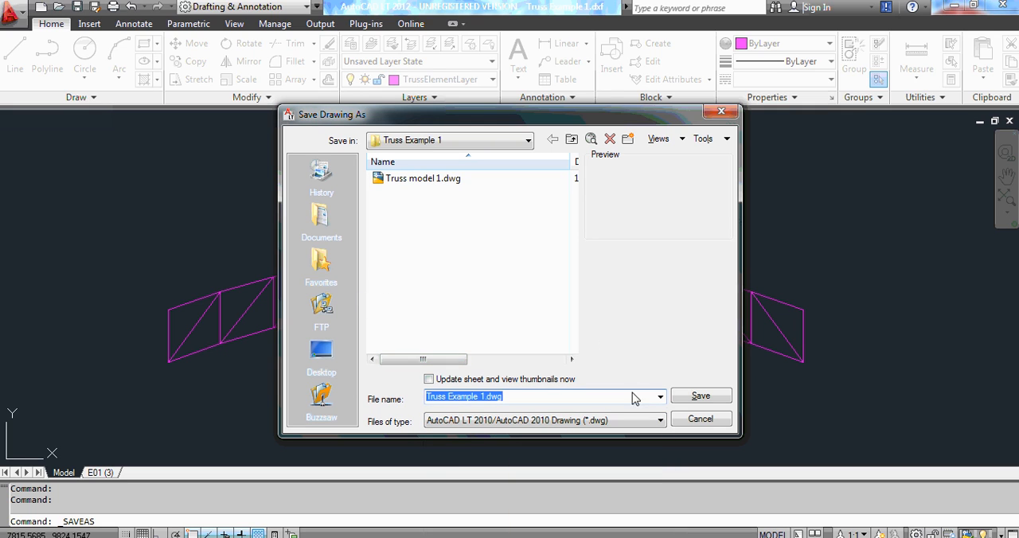
pyautogui.click(699, 397)
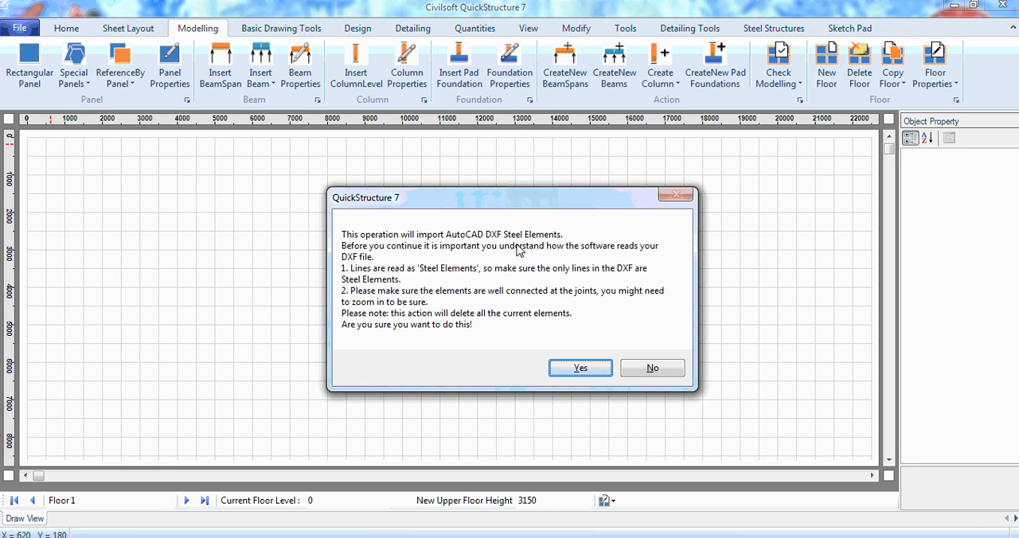
# In QuickStructure 7, confirm the steel element import and load Truss Example 1.dxf from the Truss Example 1 folder.
pyautogui.click(581, 369)
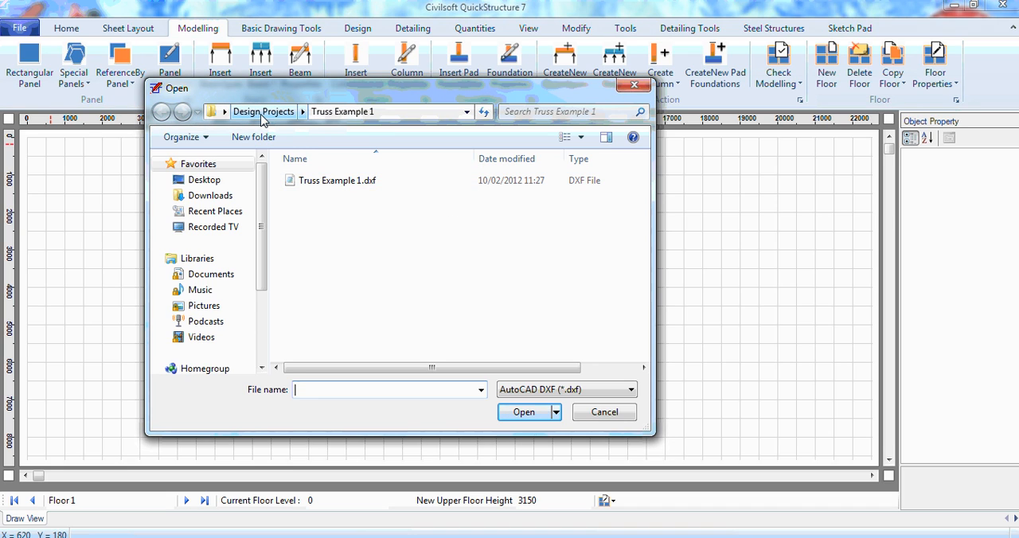
pyautogui.click(339, 183)
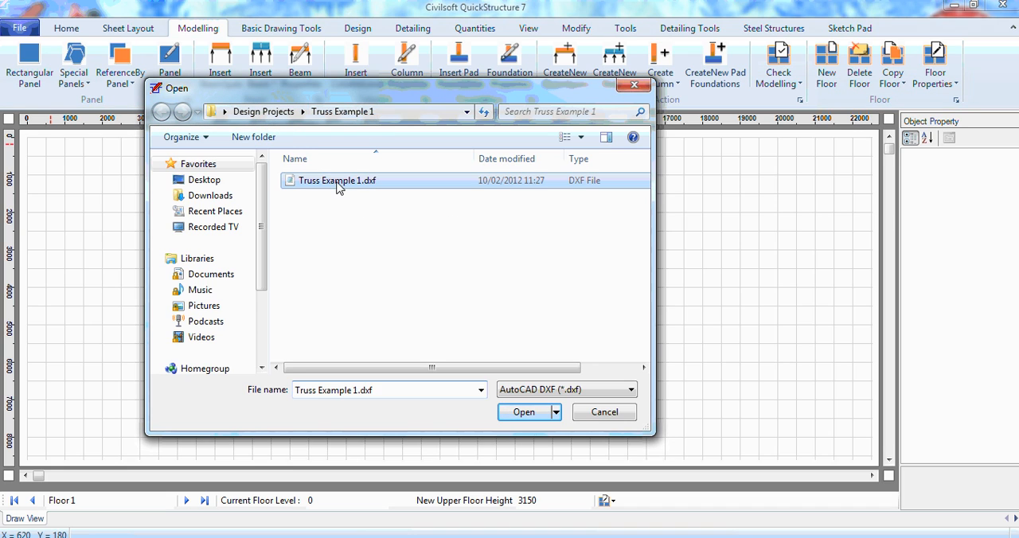
pyautogui.click(527, 412)
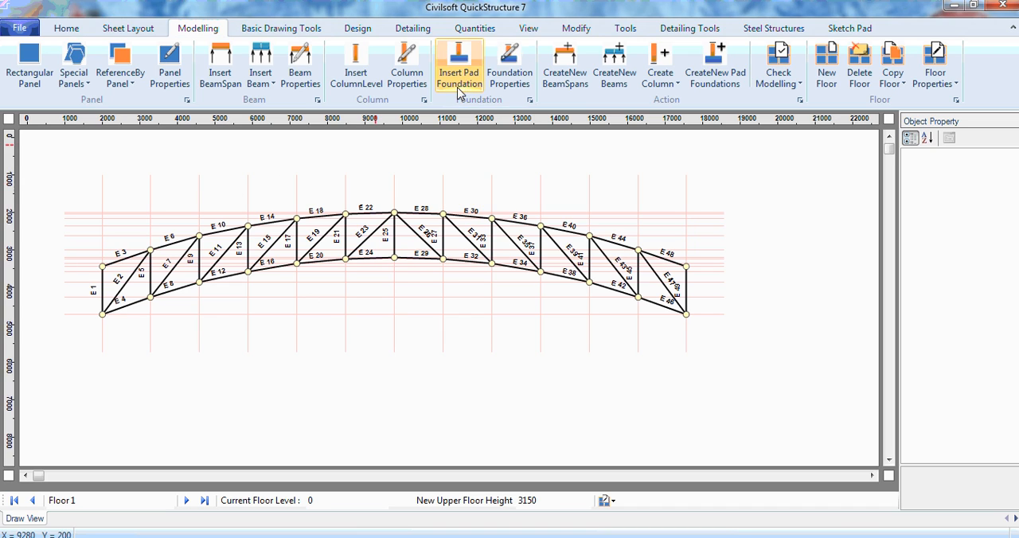
# Set the drawing scale of the floor view to 1:30 to enlarge the imported truss.
pyautogui.click(528, 31)
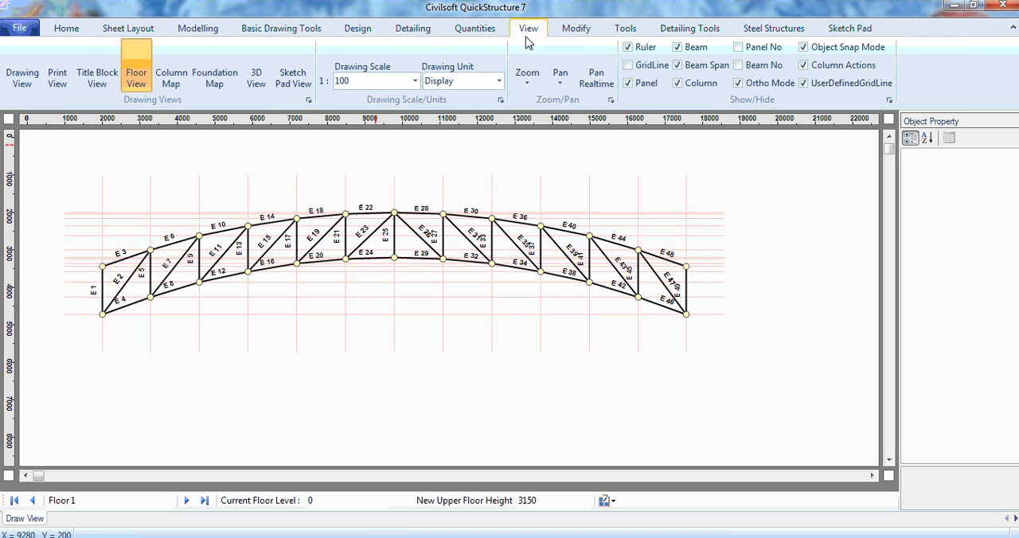
pyautogui.click(414, 80)
pyautogui.click(347, 159)
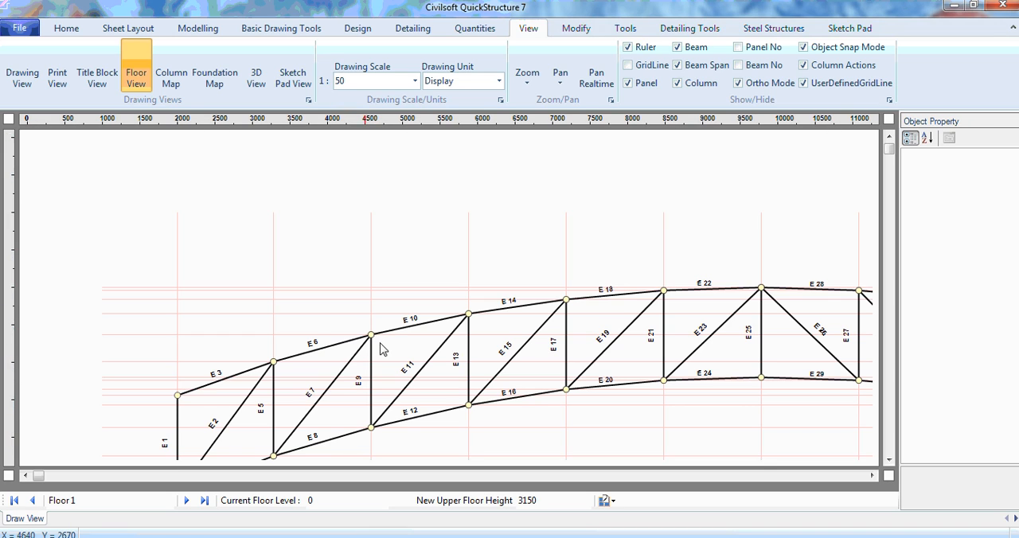
pyautogui.click(370, 81)
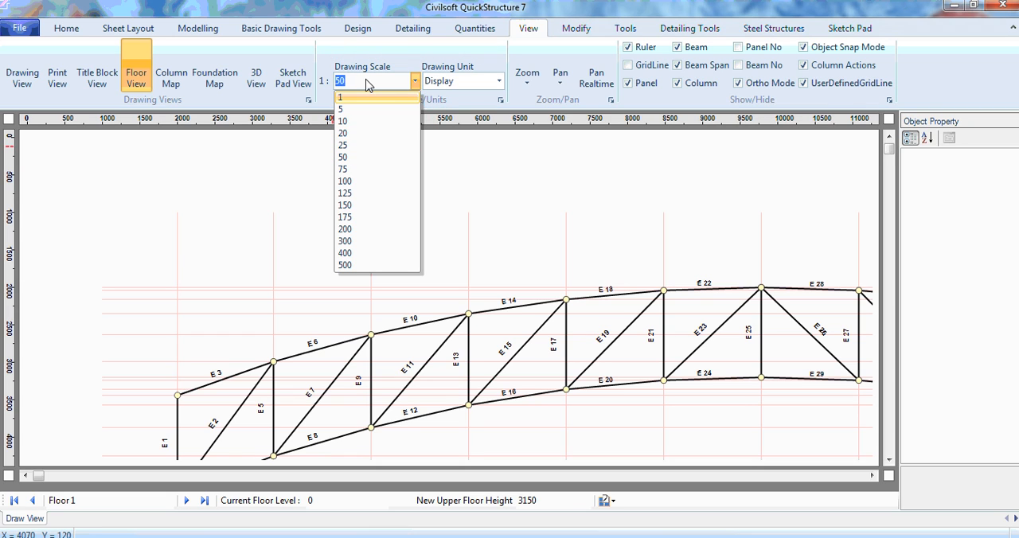
pyautogui.write('30')
pyautogui.press('Return')
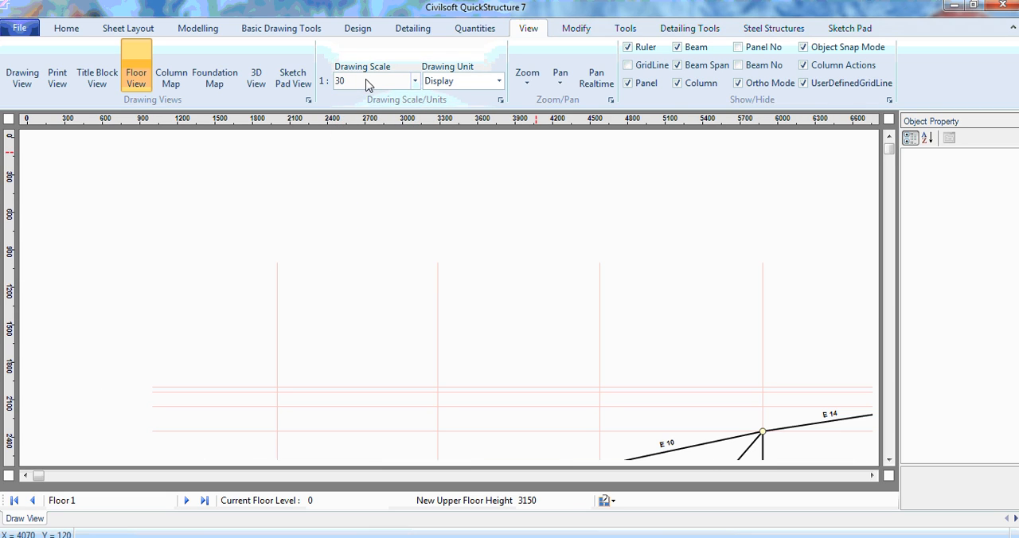
# Examine the left half of the imported truss, checking its element numbers and joints from the left support upward.
pyautogui.click(888, 460)
pyautogui.click(892, 459)
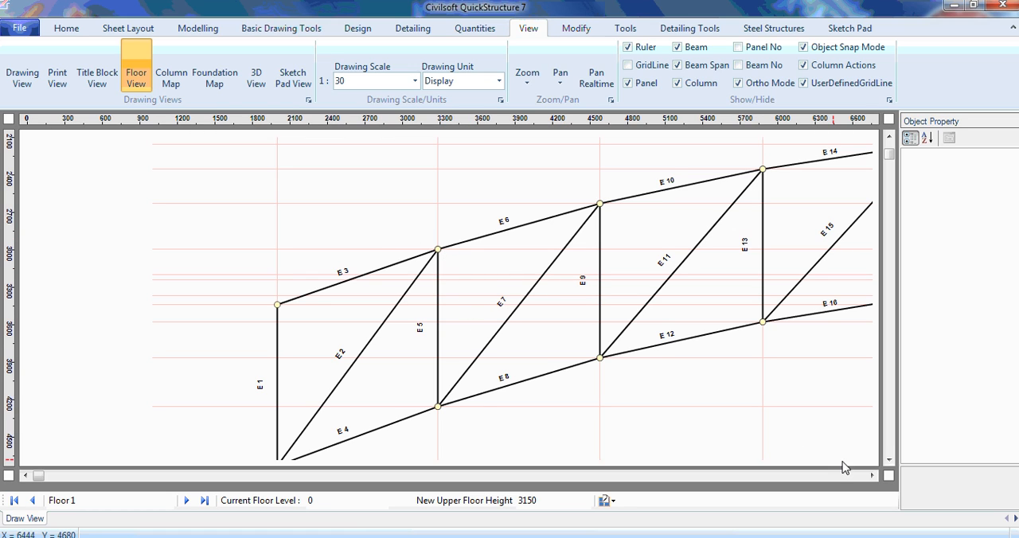
pyautogui.click(890, 461)
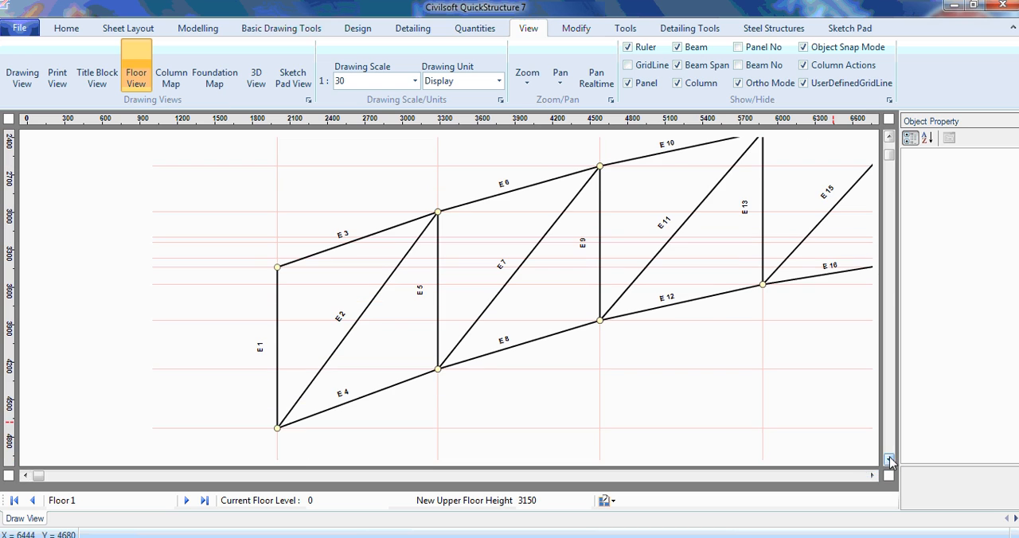
pyautogui.click(871, 475)
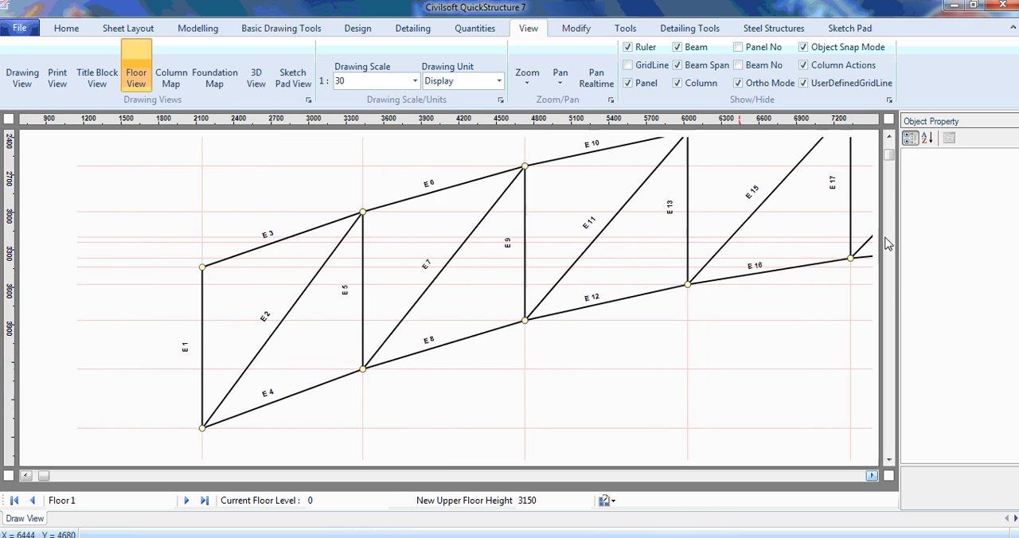
pyautogui.click(889, 138)
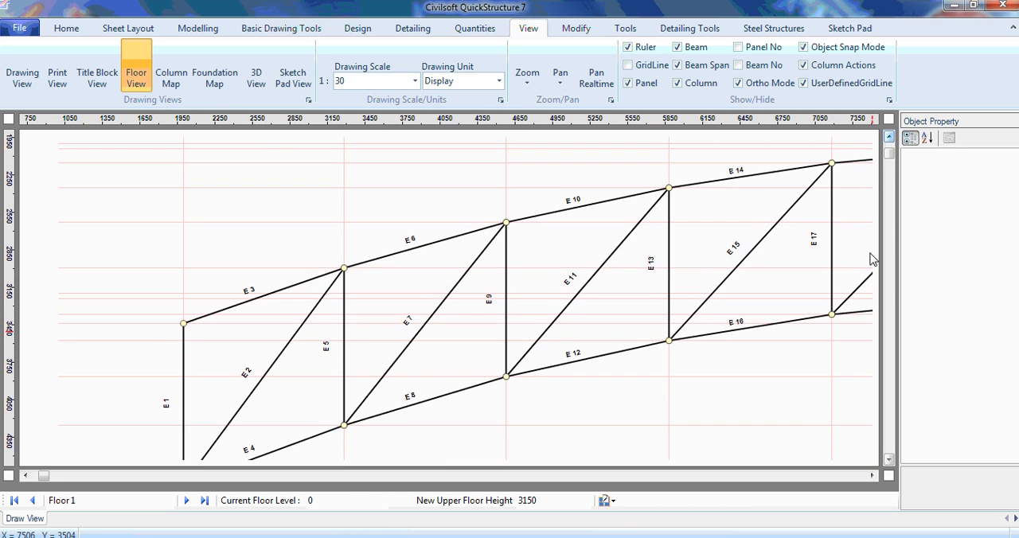
pyautogui.click(872, 475)
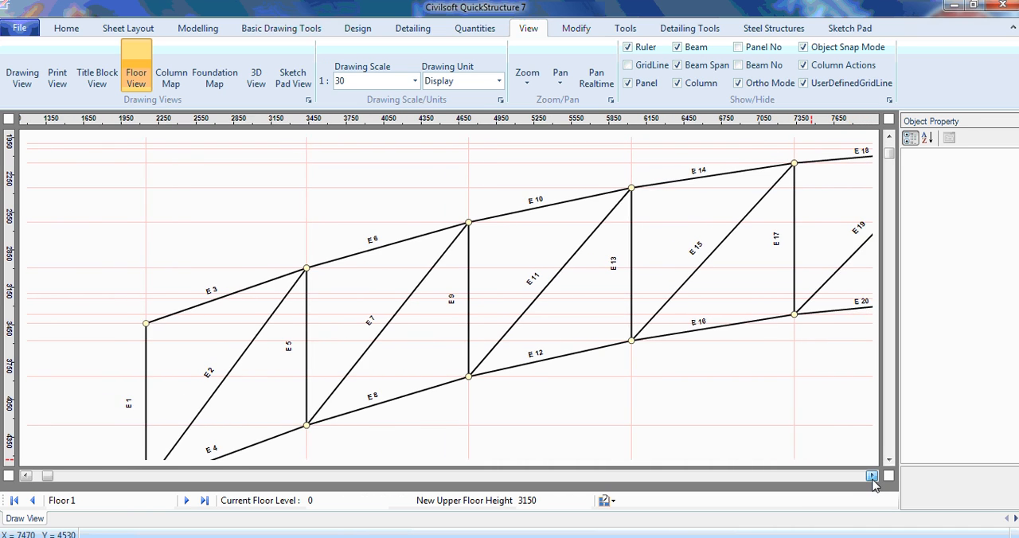
pyautogui.click(872, 478)
pyautogui.click(890, 138)
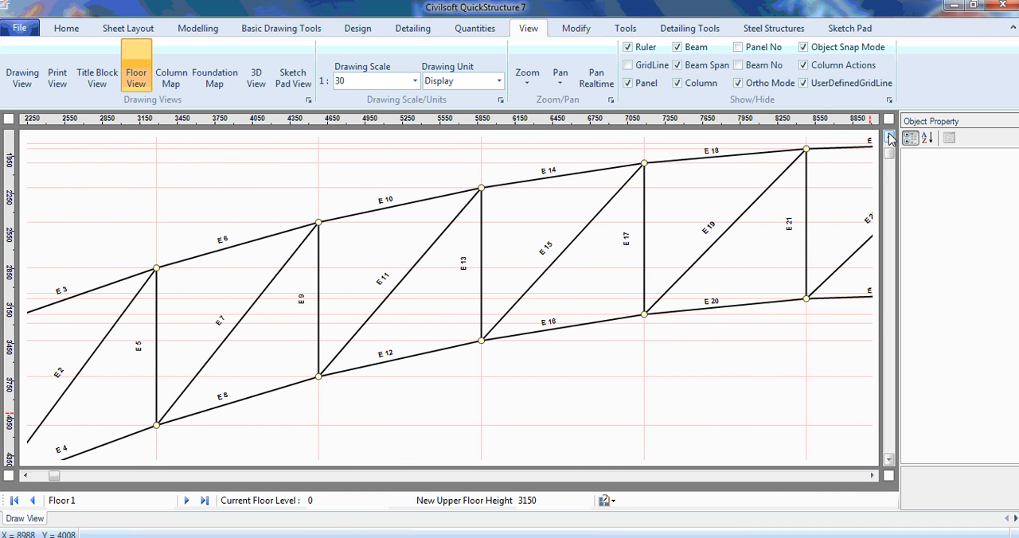
pyautogui.click(889, 138)
pyautogui.click(889, 138)
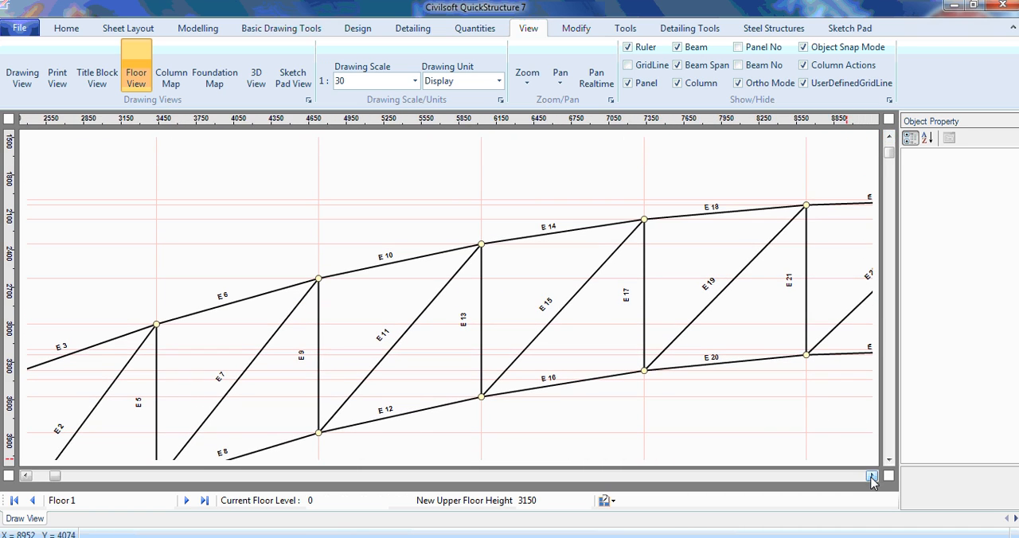
# Examine the chords, verticals and diagonals through the crown of the truss and into its right half.
pyautogui.click(872, 476)
pyautogui.click(872, 476)
pyautogui.click(872, 475)
pyautogui.click(872, 475)
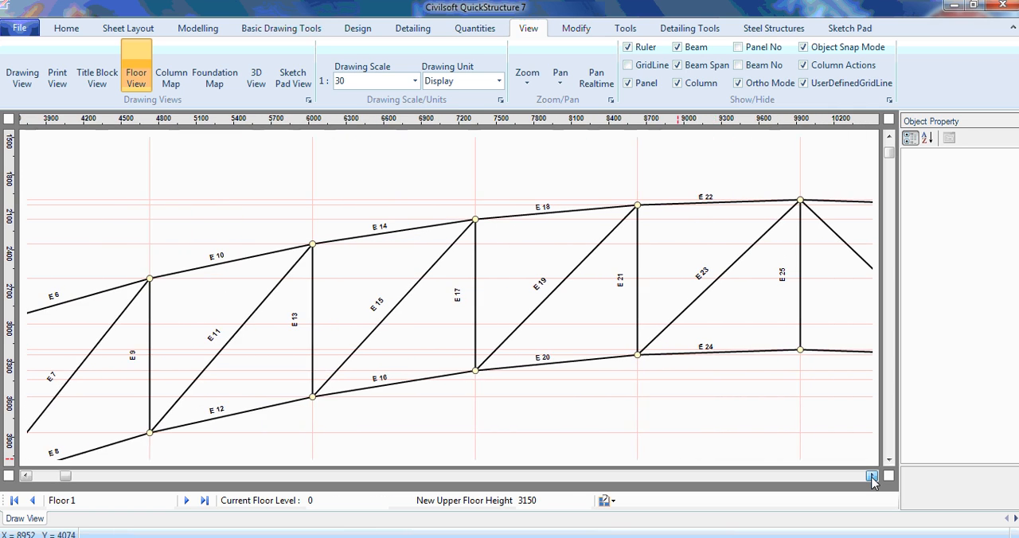
pyautogui.click(872, 475)
pyautogui.click(872, 475)
pyautogui.click(871, 475)
pyautogui.click(872, 475)
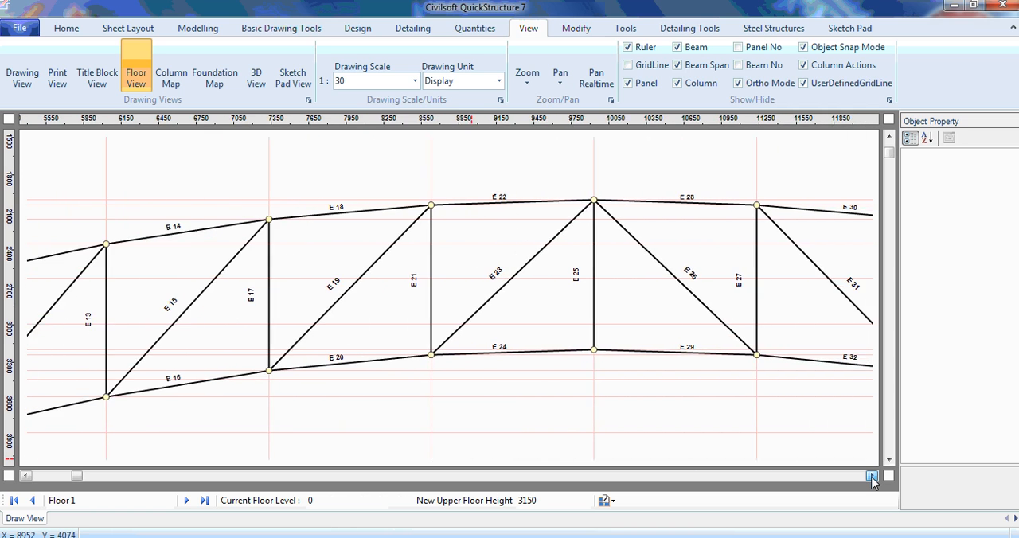
pyautogui.click(872, 475)
pyautogui.click(872, 476)
pyautogui.click(871, 475)
pyautogui.click(872, 476)
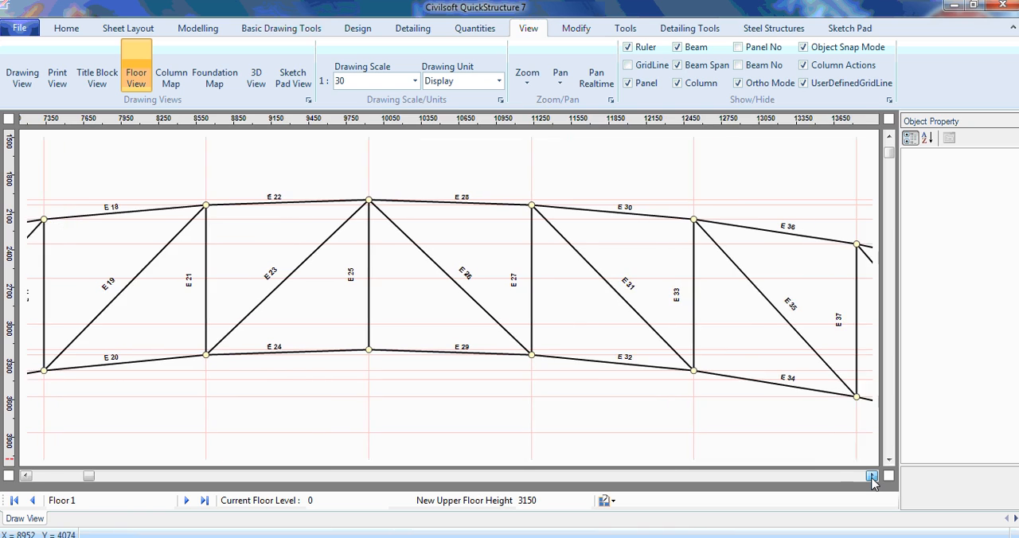
pyautogui.click(872, 476)
pyautogui.click(872, 476)
pyautogui.click(872, 475)
pyautogui.click(872, 476)
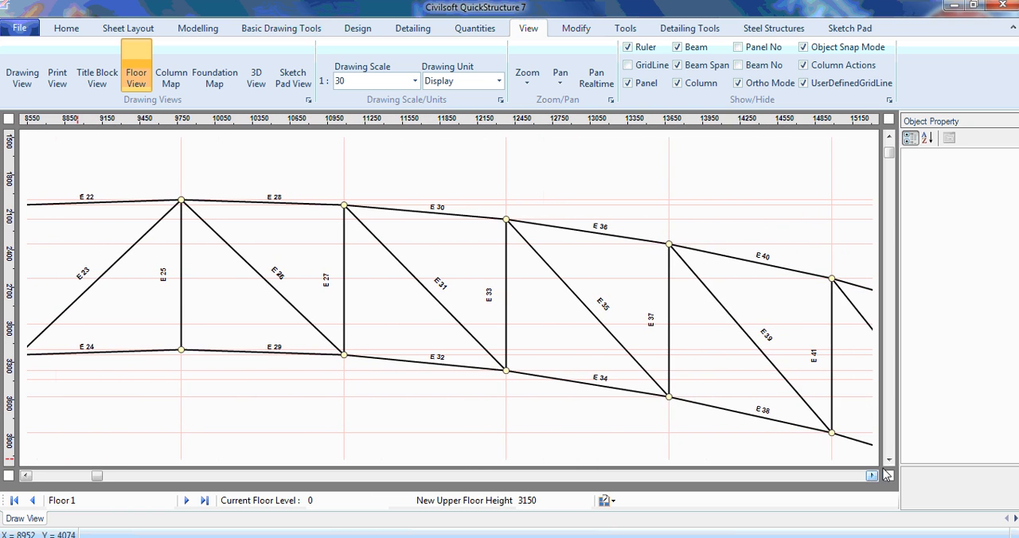
# Inspect the descending right half of the truss as far as its end vertical, checking element numbers and joints.
pyautogui.click(888, 460)
pyautogui.click(888, 460)
pyautogui.click(871, 475)
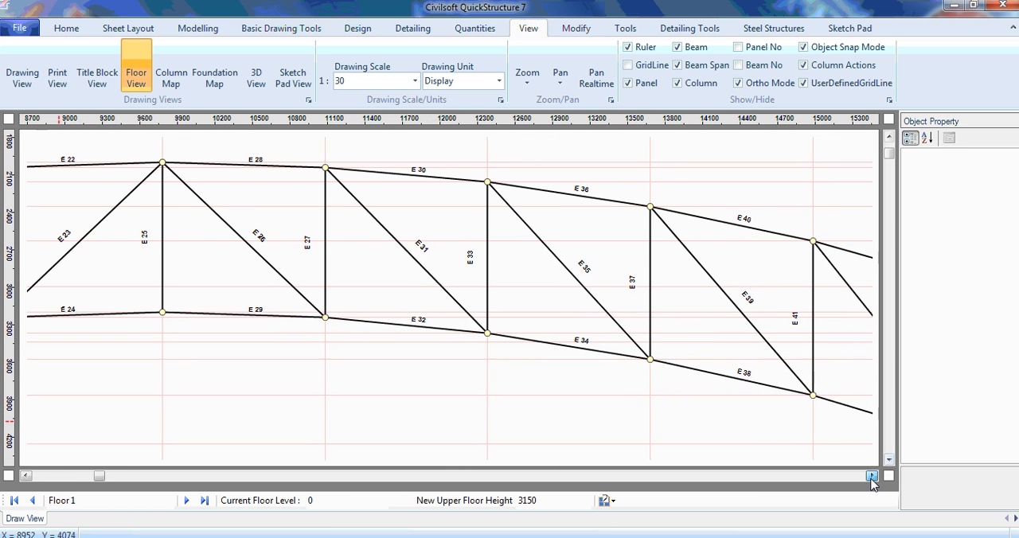
pyautogui.click(872, 475)
pyautogui.click(871, 475)
pyautogui.click(872, 475)
pyautogui.click(872, 475)
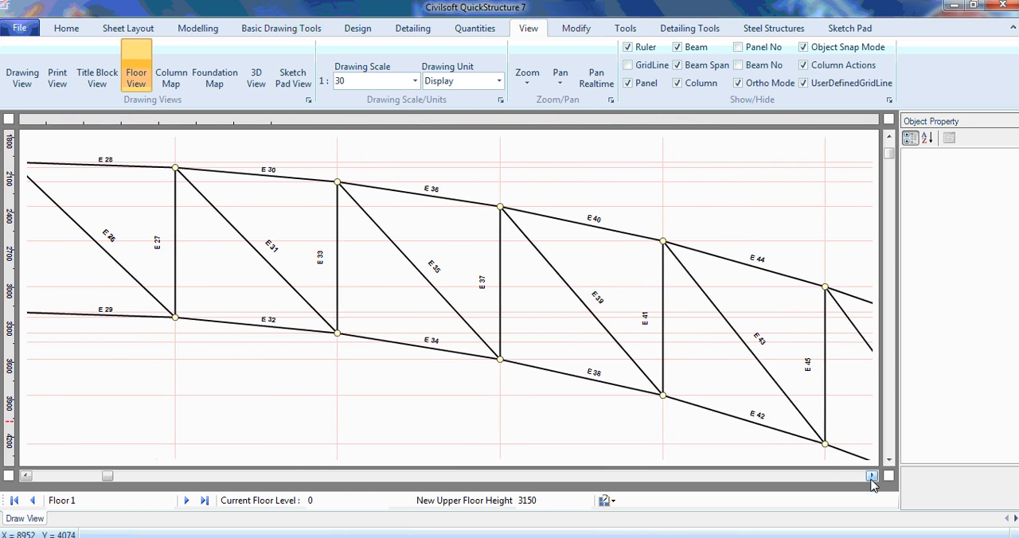
pyautogui.click(871, 478)
pyautogui.click(889, 460)
pyautogui.click(888, 460)
pyautogui.click(888, 460)
pyautogui.click(871, 478)
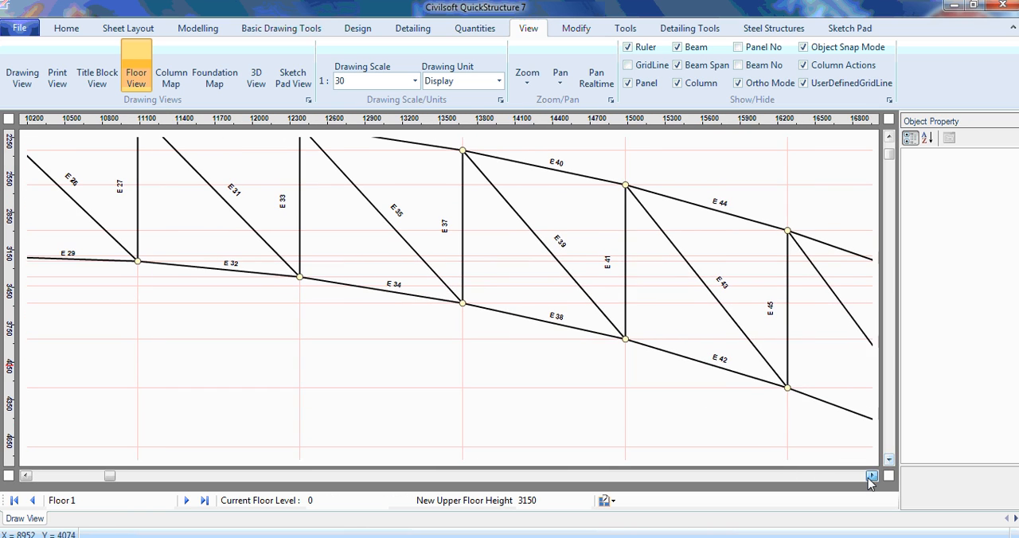
pyautogui.click(872, 475)
pyautogui.click(872, 475)
pyautogui.click(871, 475)
pyautogui.click(872, 475)
pyautogui.click(872, 476)
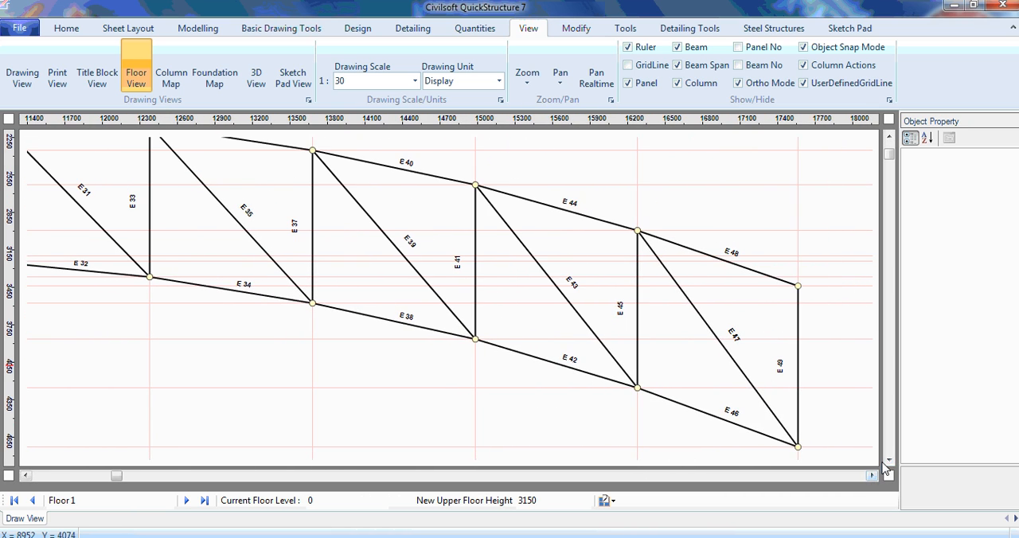